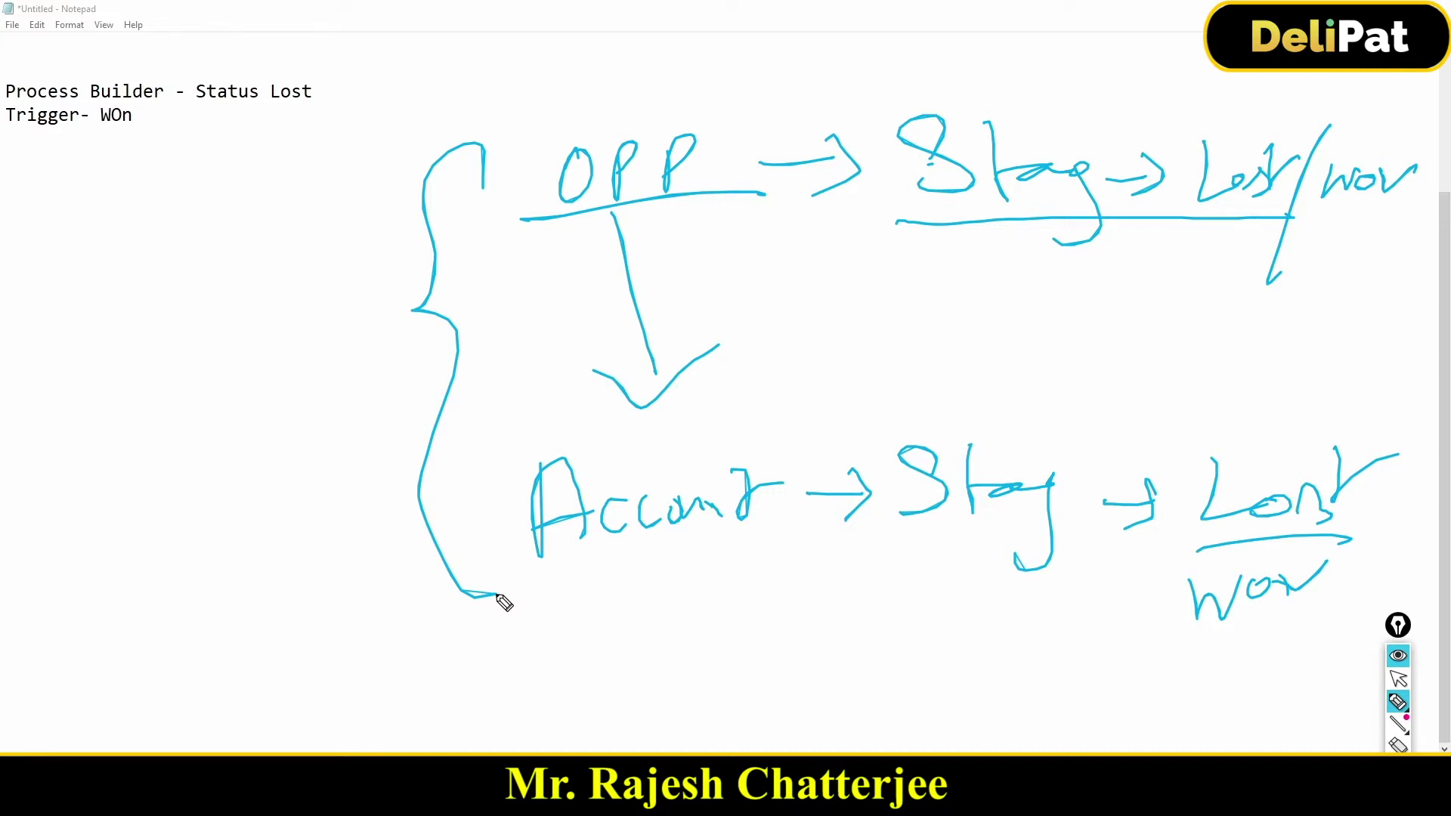
Clear the on-screen drawings, switch to Salesforce Setup in the browser and deactivate the Update Opp Based on Account Status process.
key("ctrl+shift+c")
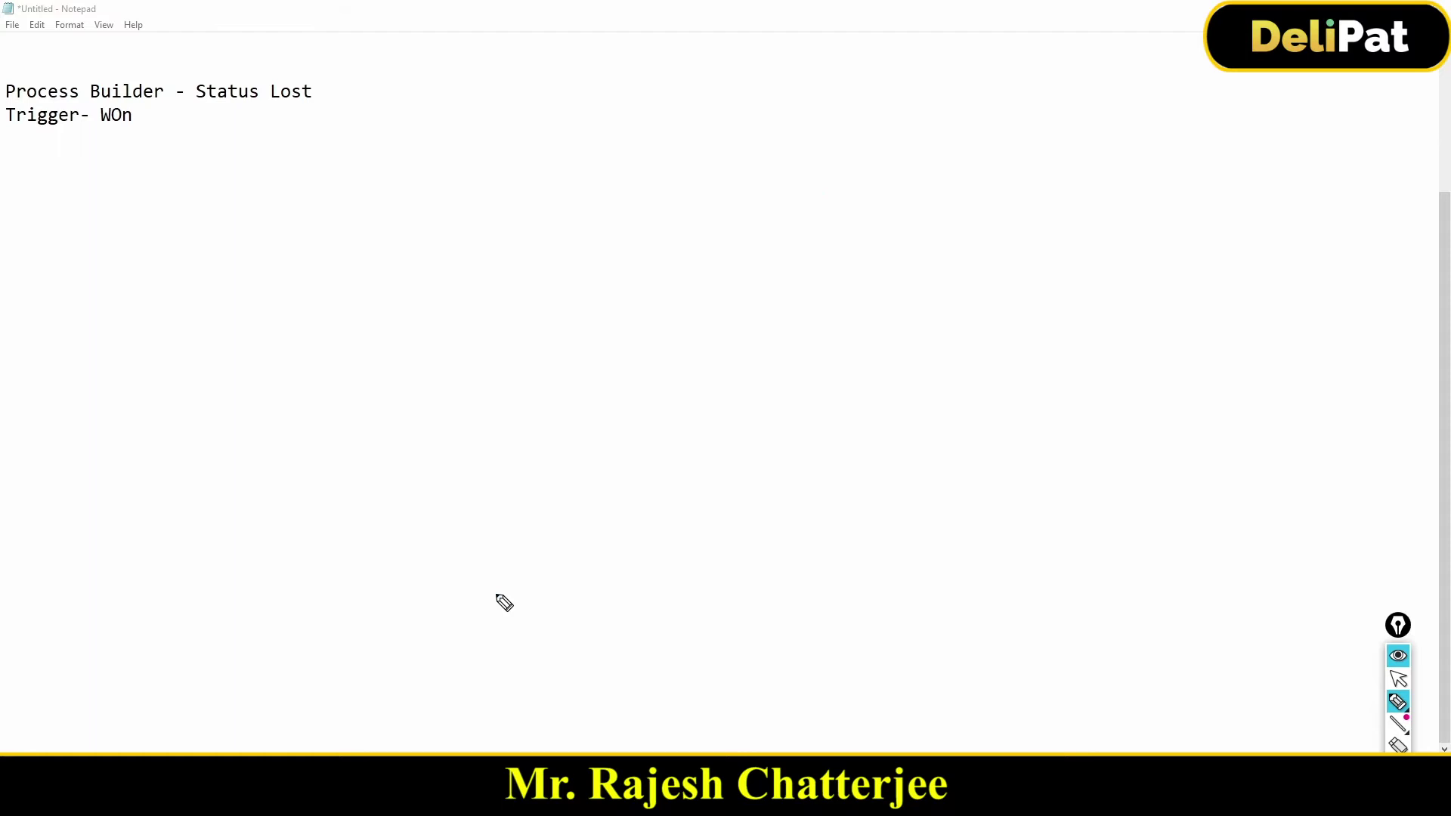
key("ctrl+shift+1")
left_click(397, 801)
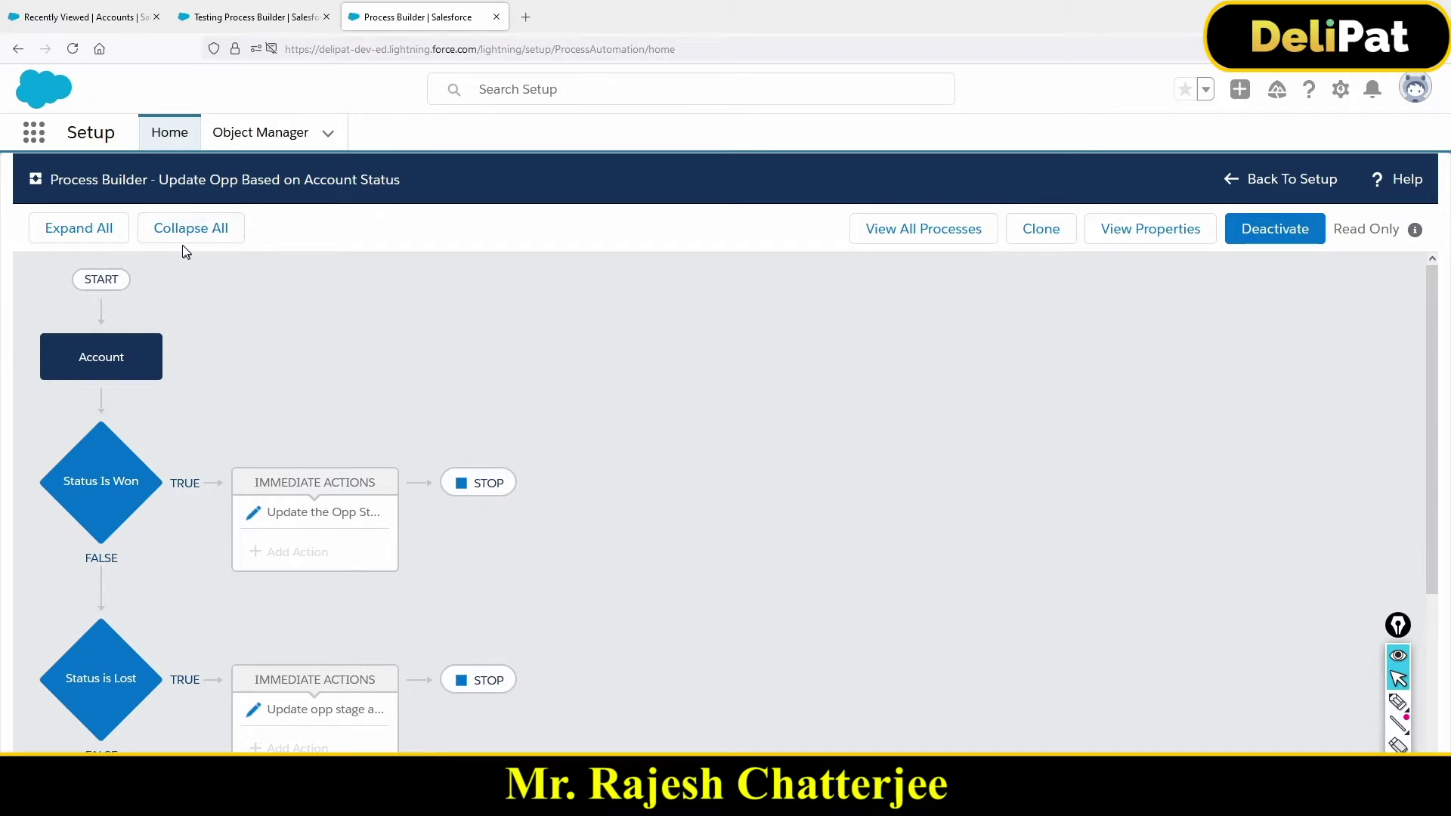
left_click(1269, 236)
left_click(982, 568)
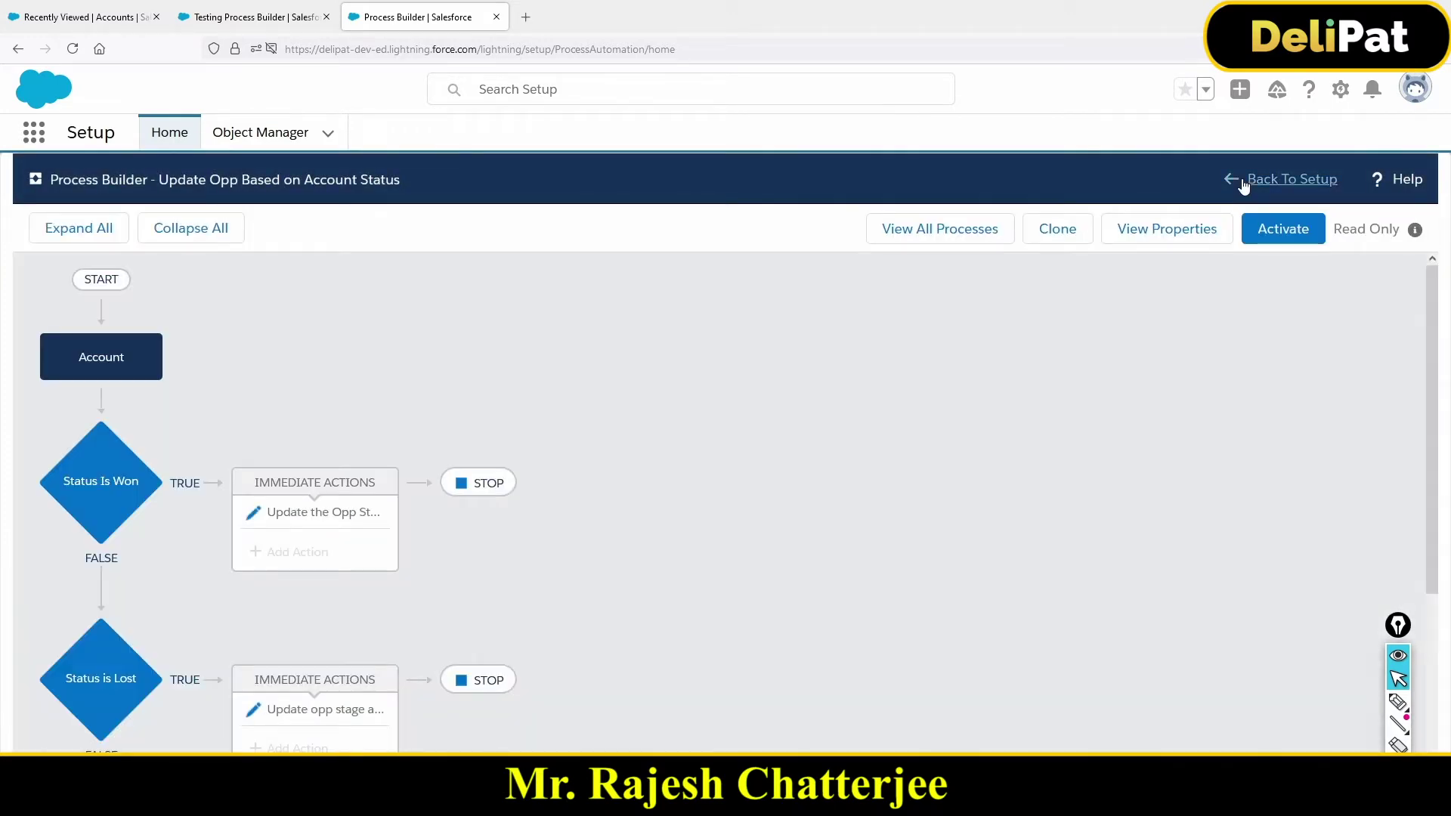
Create a new process in Process Builder named Update Account Based on Opp Stage that starts when a record changes.
left_click(1244, 185)
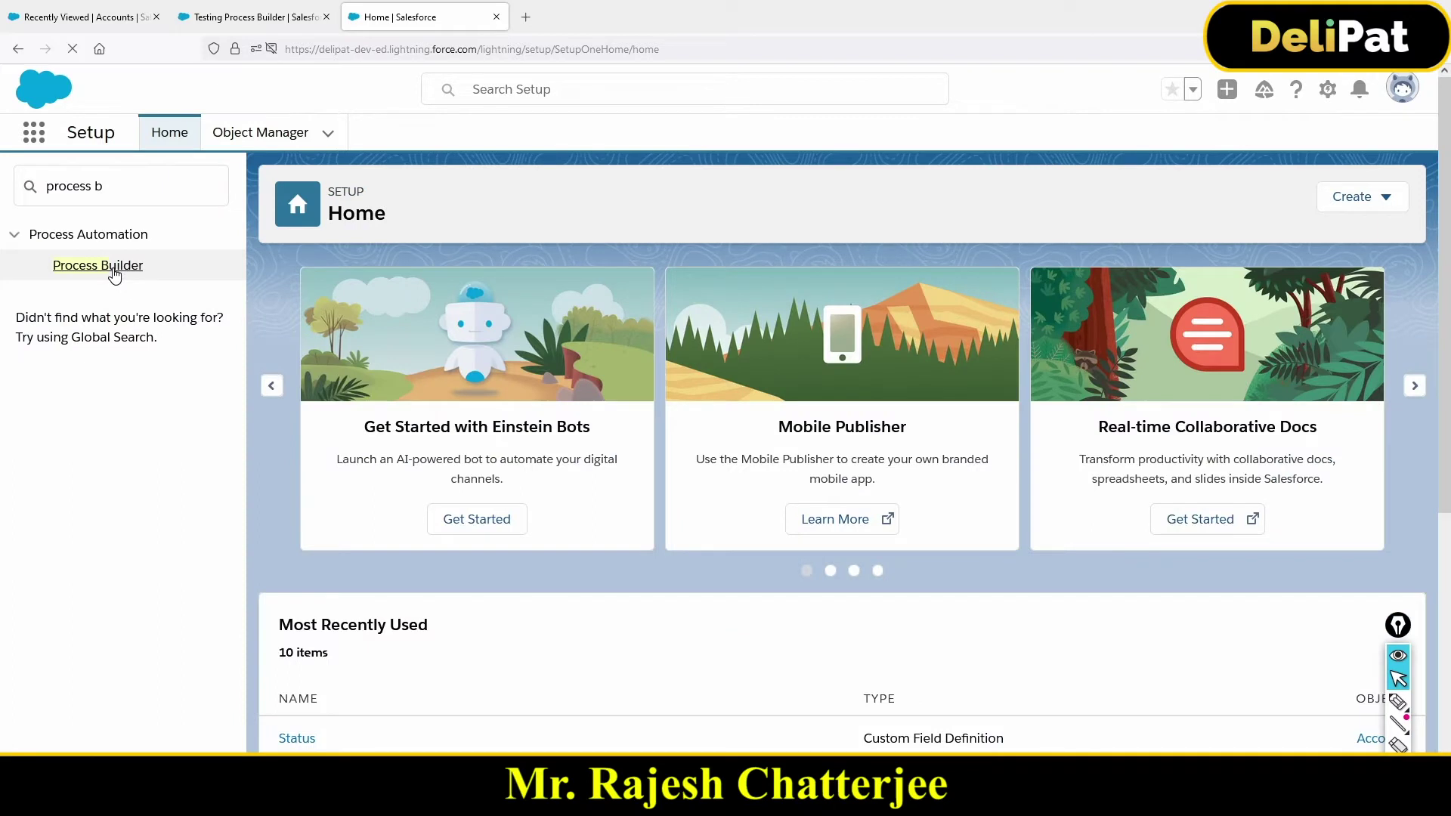
left_click(129, 266)
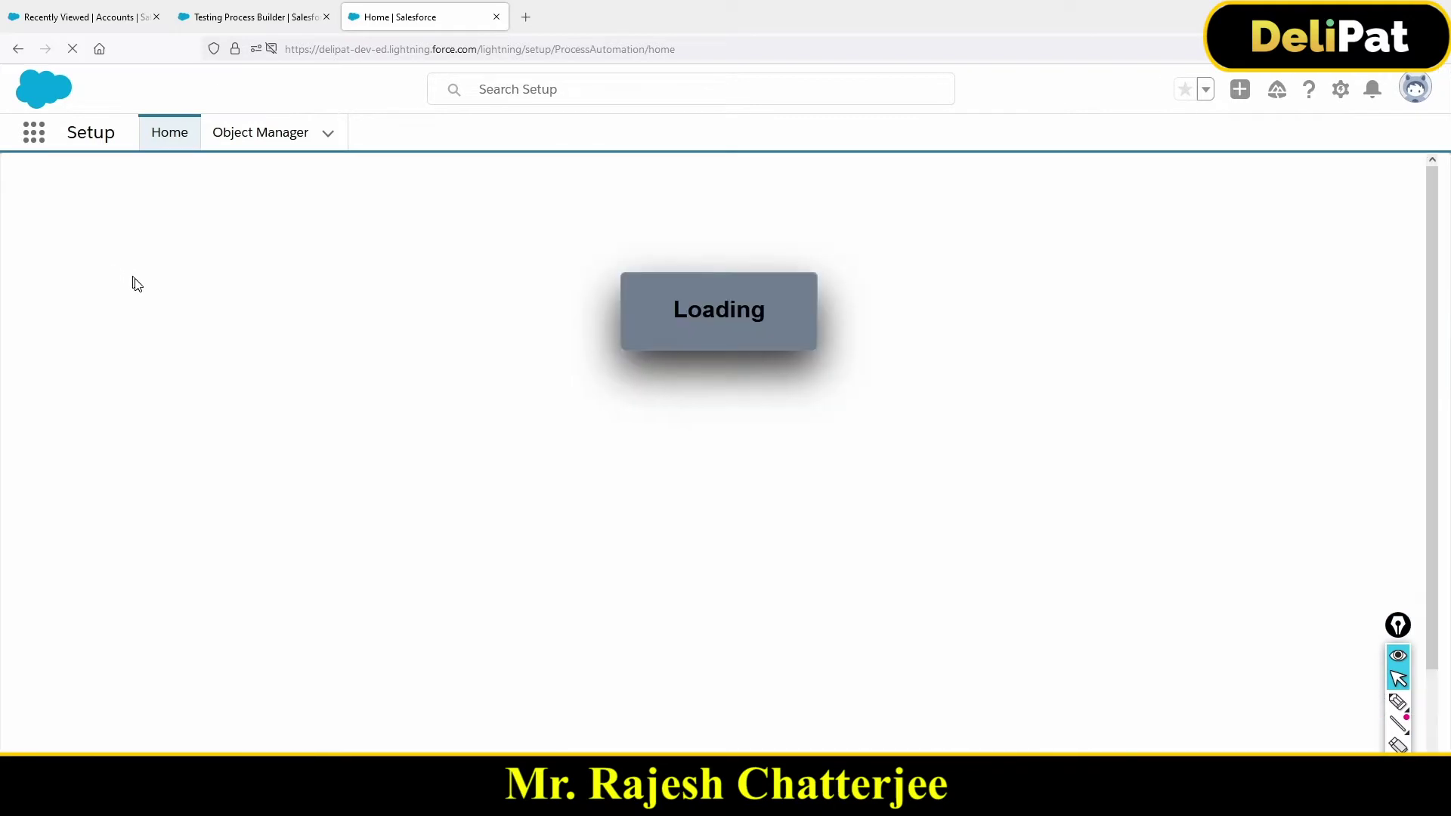
left_click(1422, 234)
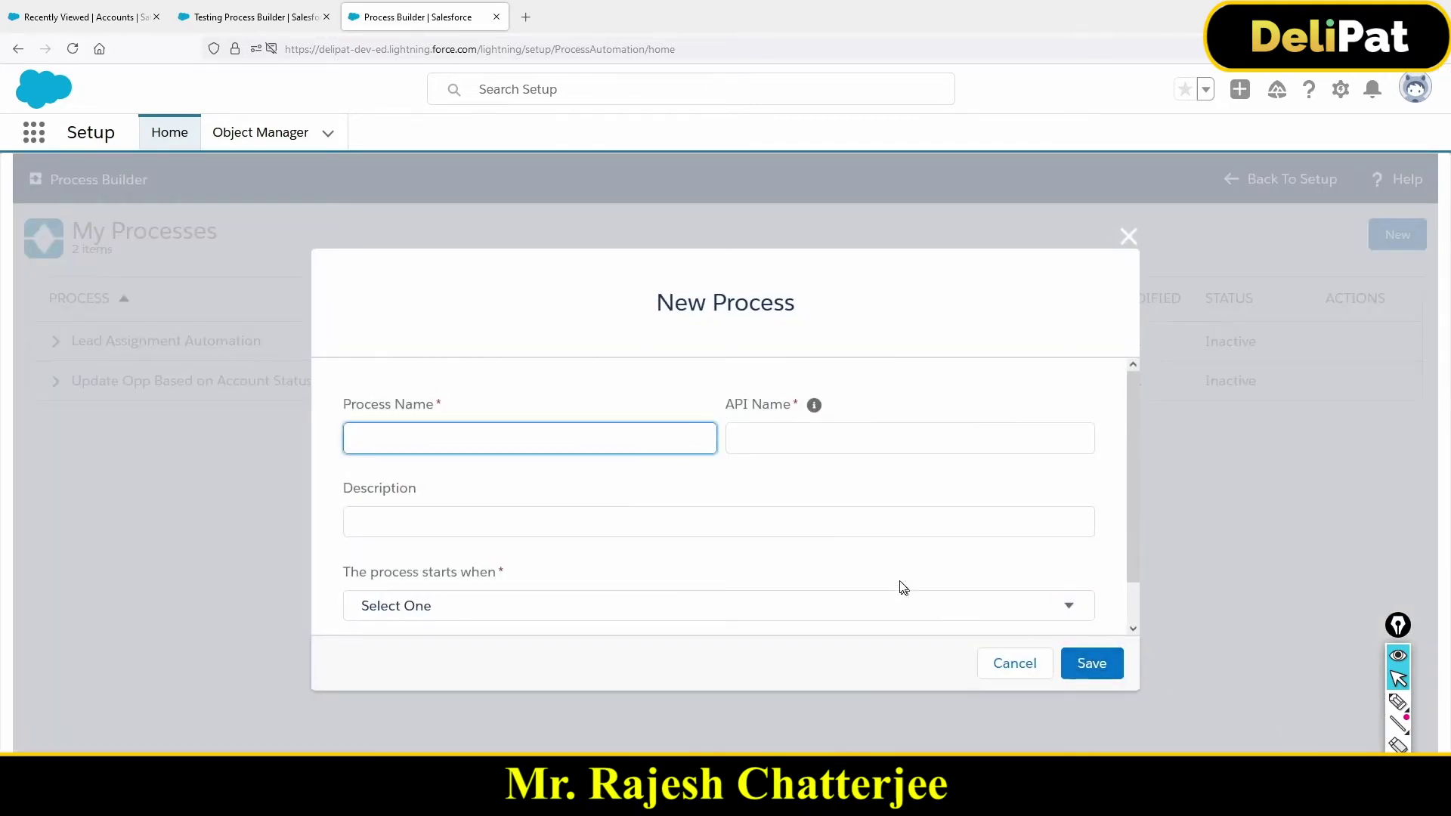
left_click(382, 438)
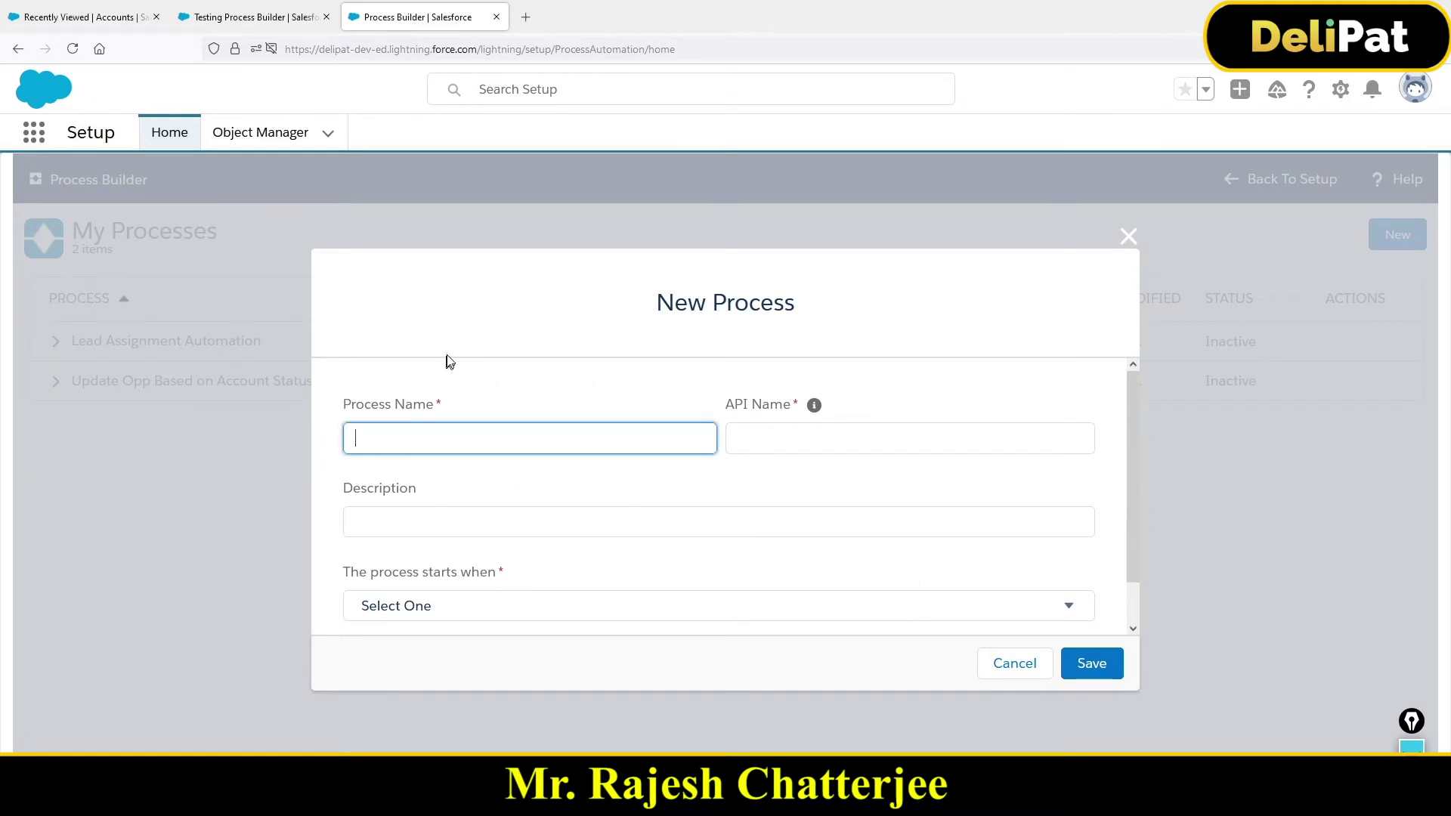
type("Update Account Based")
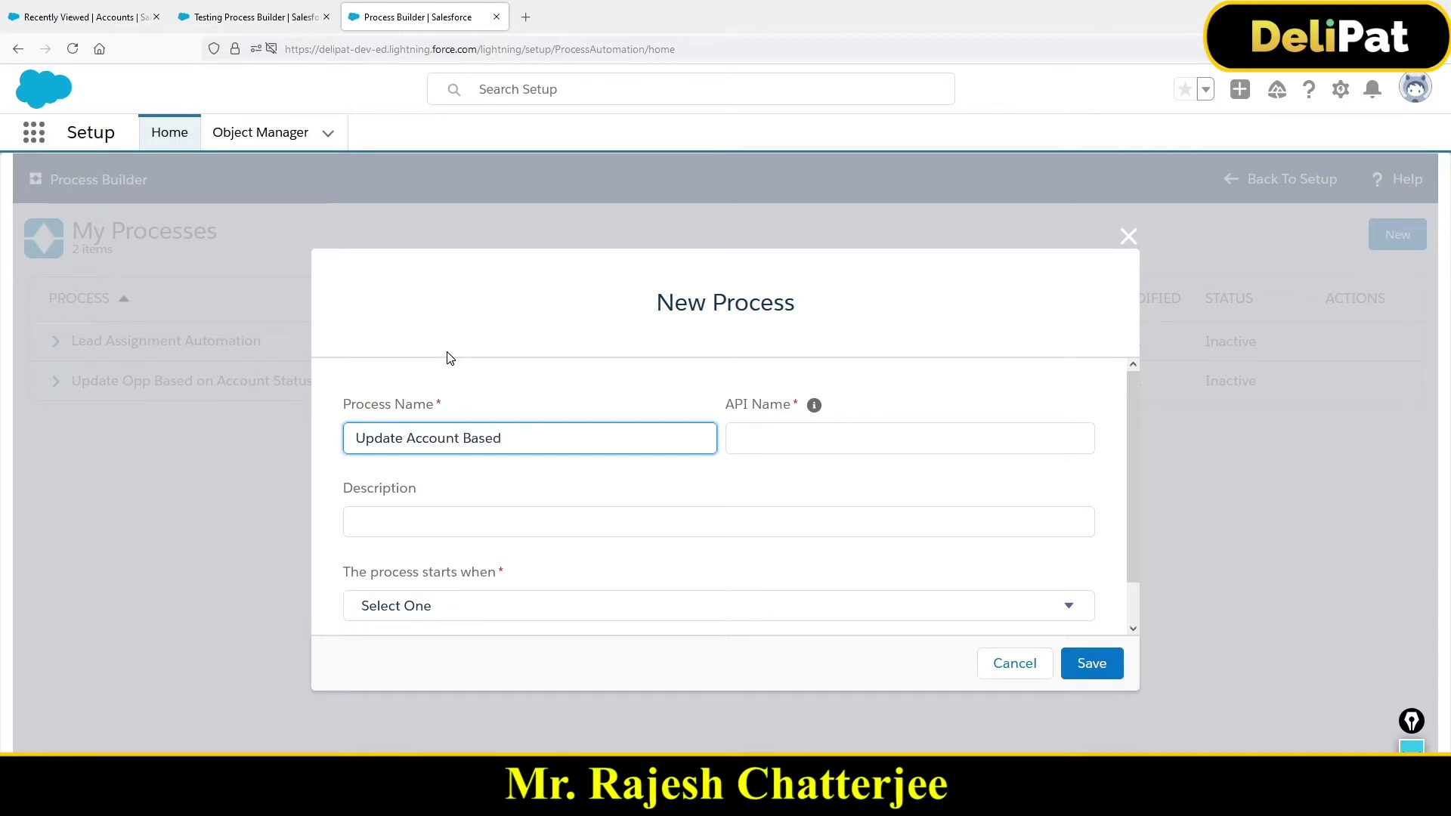
type(" on Opp Stage")
scroll(567, 592, "down", 1)
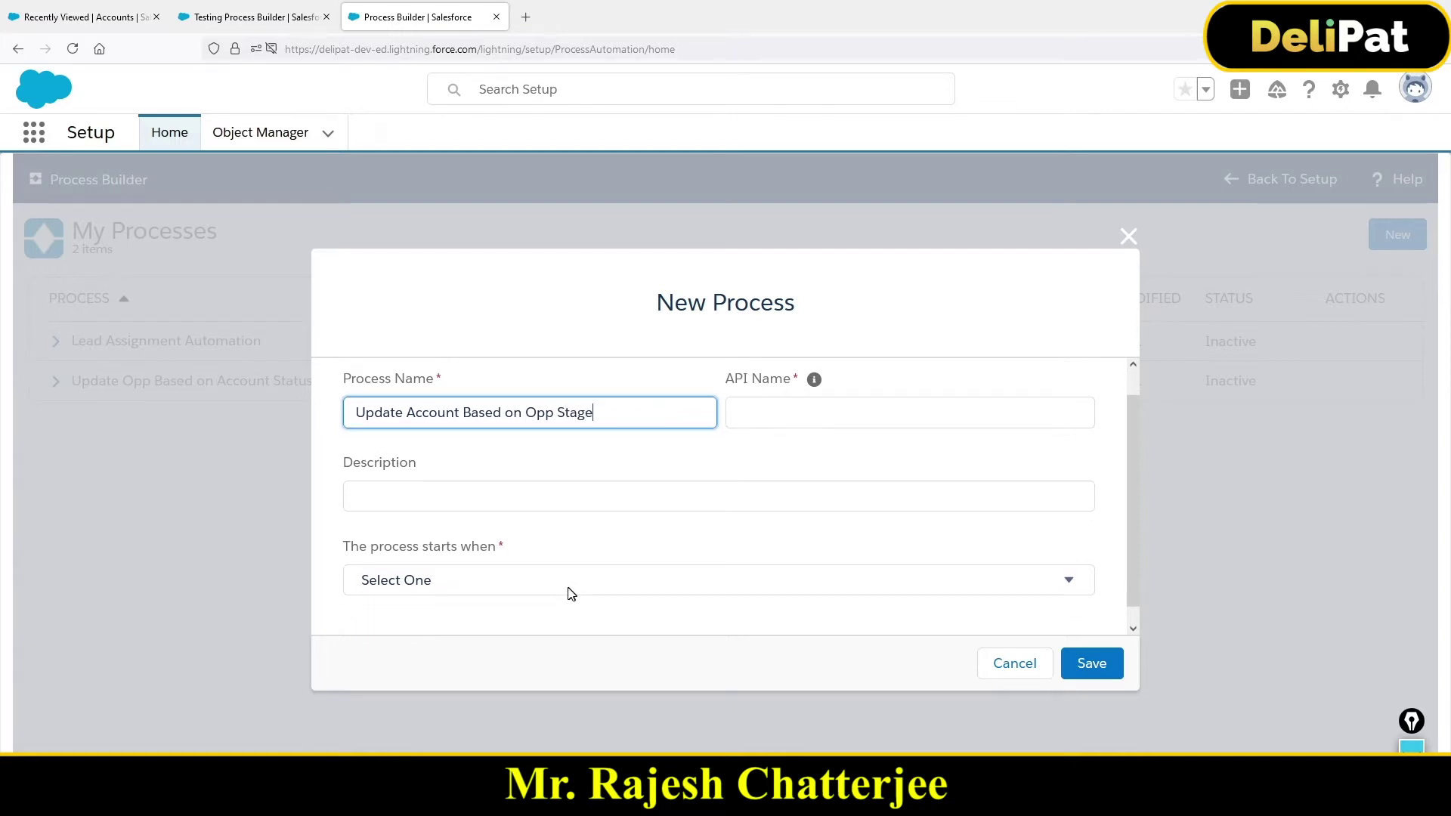
left_click(551, 574)
left_click(469, 618)
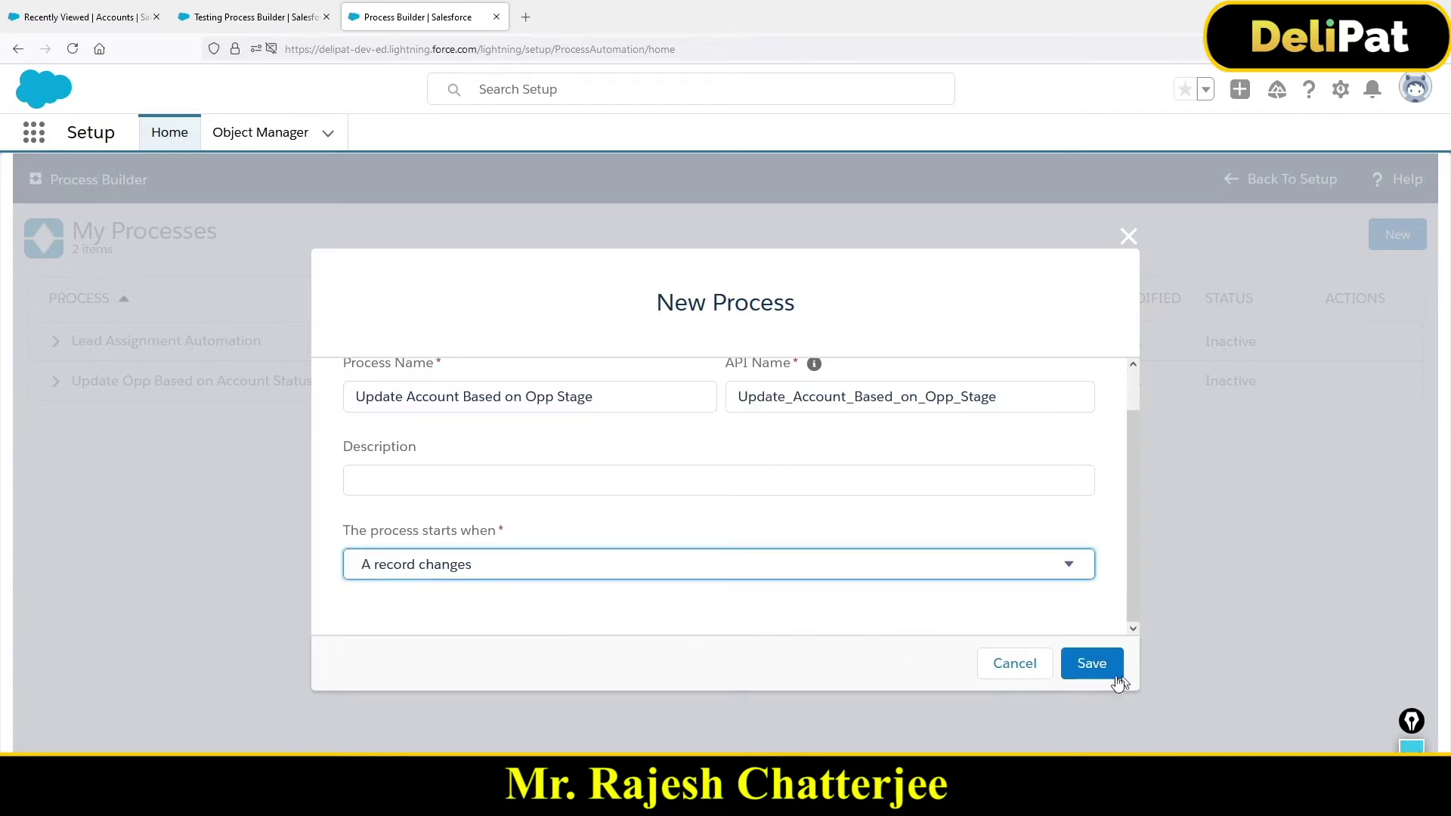
left_click(1077, 665)
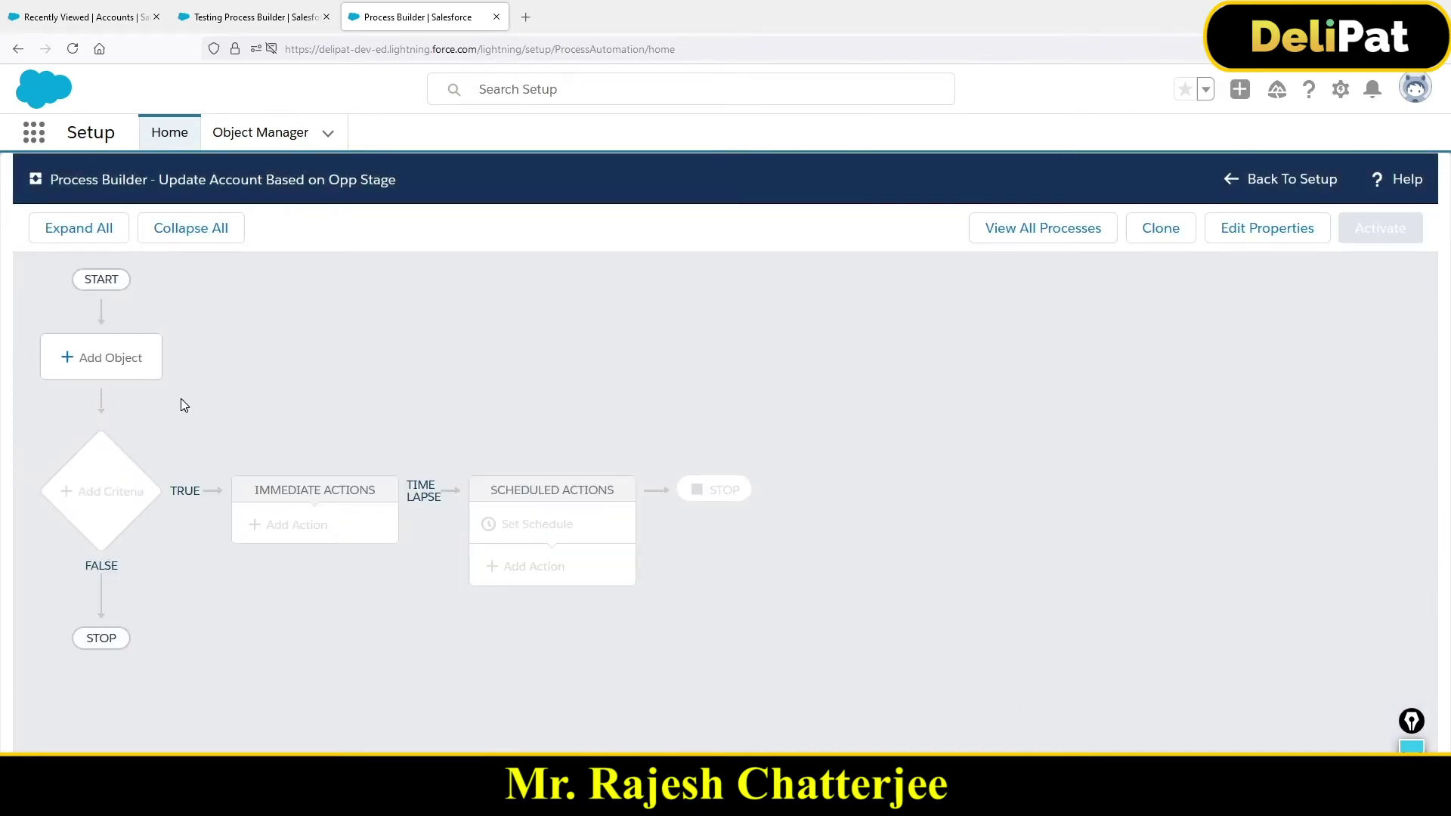
Set the process object to Opportunity, start it when a record is created or edited, and save.
left_click(113, 357)
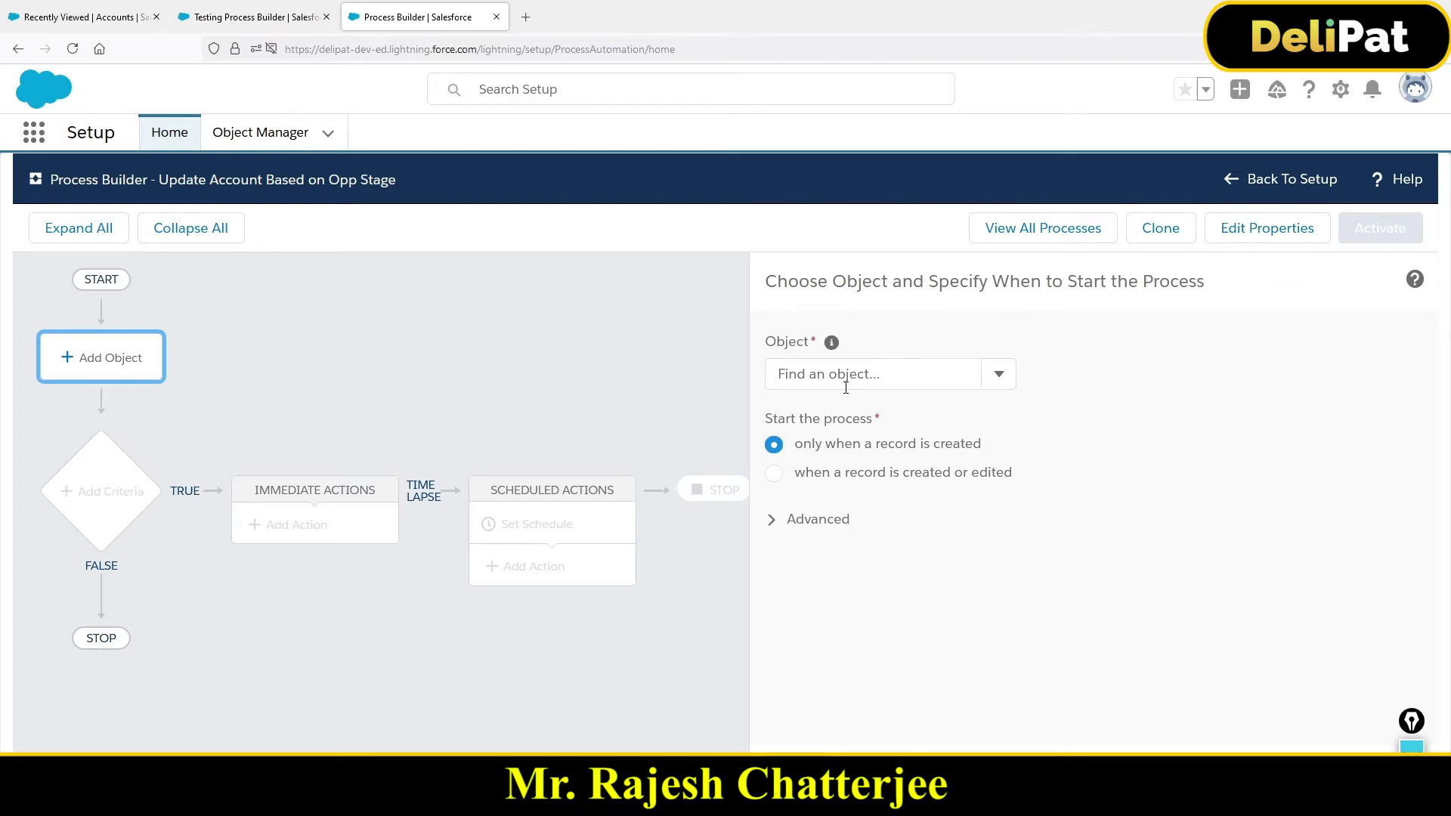
left_click(842, 384)
type("opp")
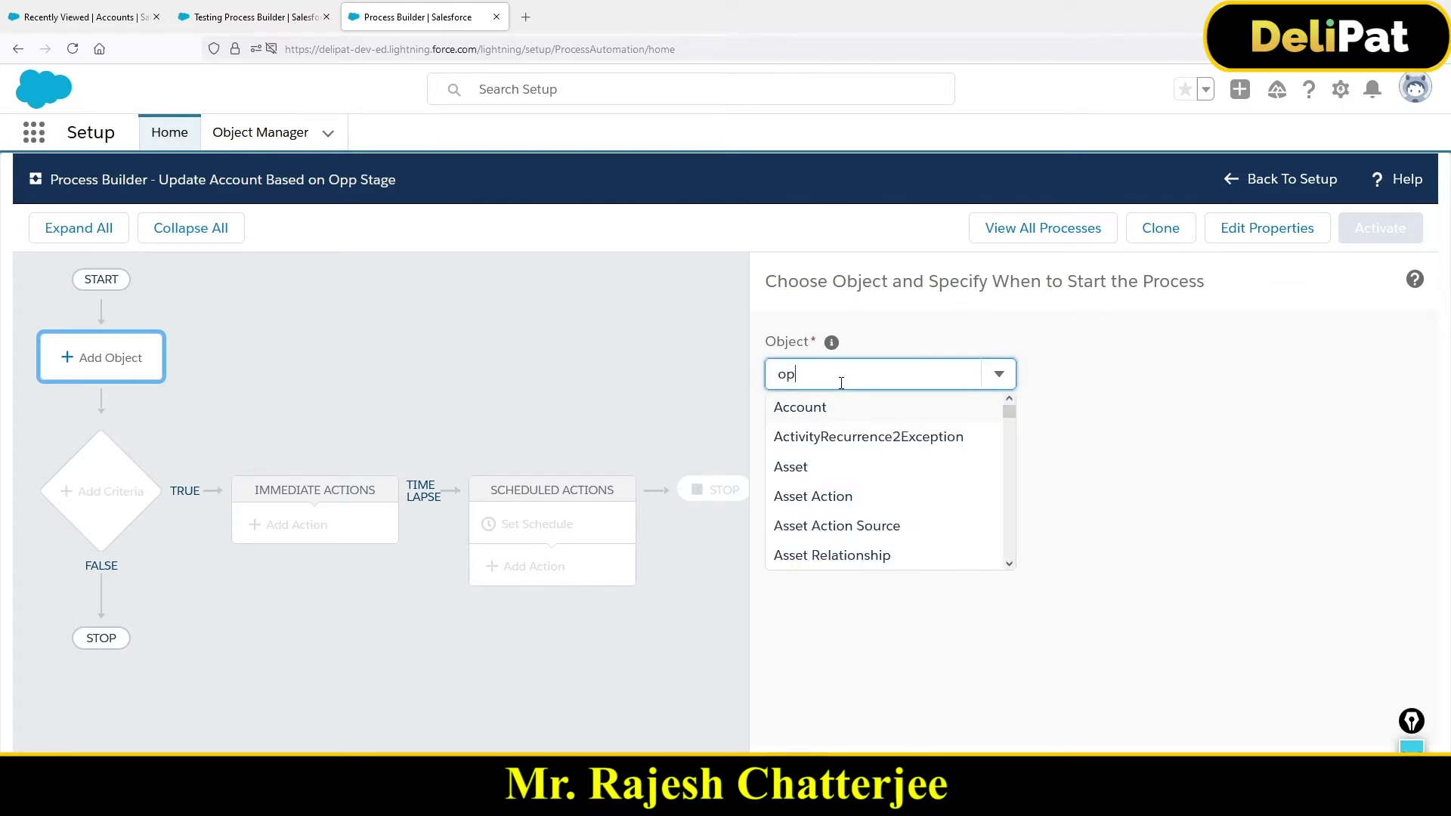
left_click(839, 418)
left_click(855, 476)
left_click_drag(834, 473, 943, 473)
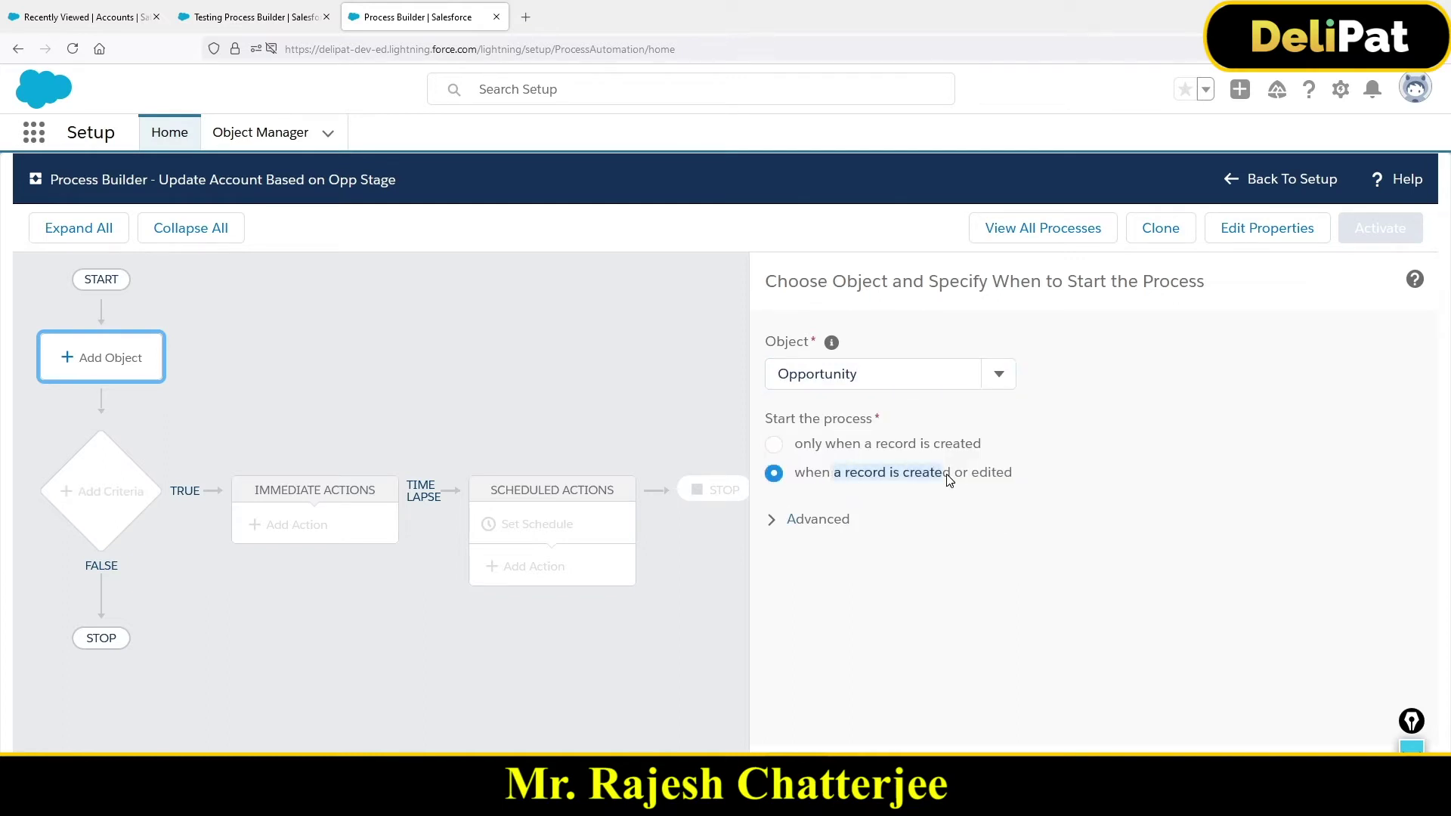
left_click(786, 765)
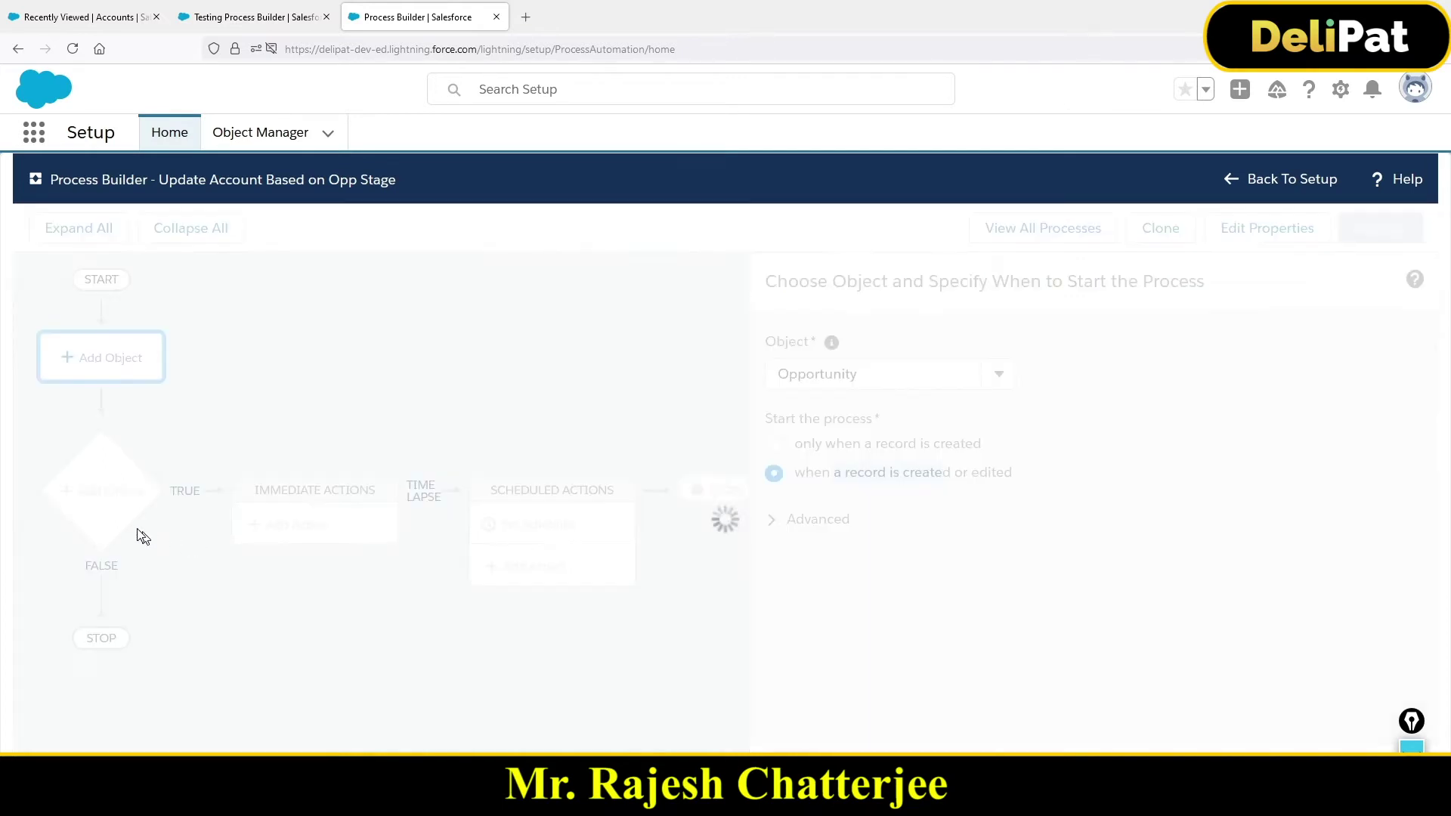
Add and save a criteria named Stage is WON, with the condition that the Opportunity stage equals the picklist value Closed Won.
left_click(110, 484)
left_click(687, 366)
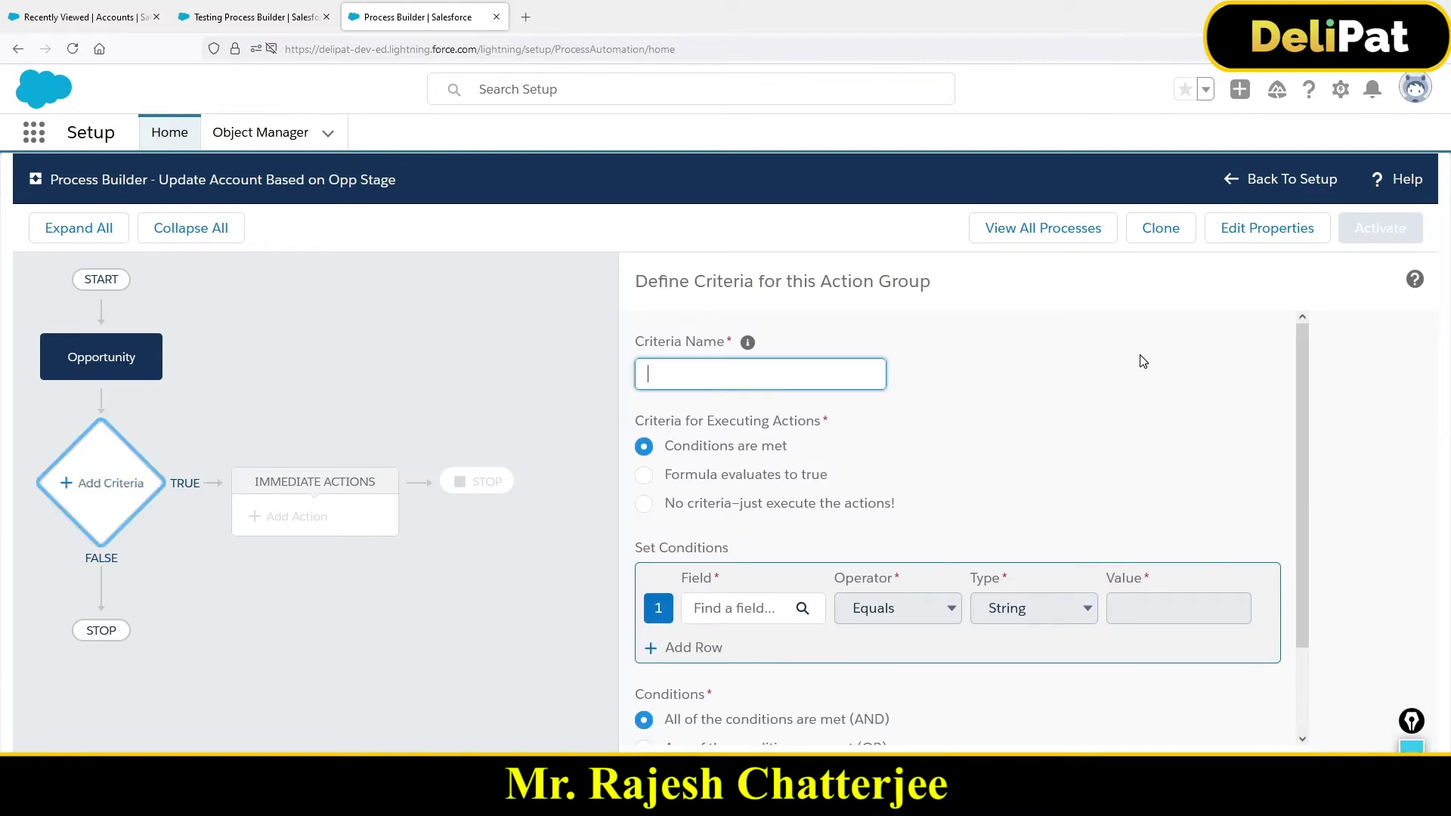
type("Stage is WON")
left_click(731, 618)
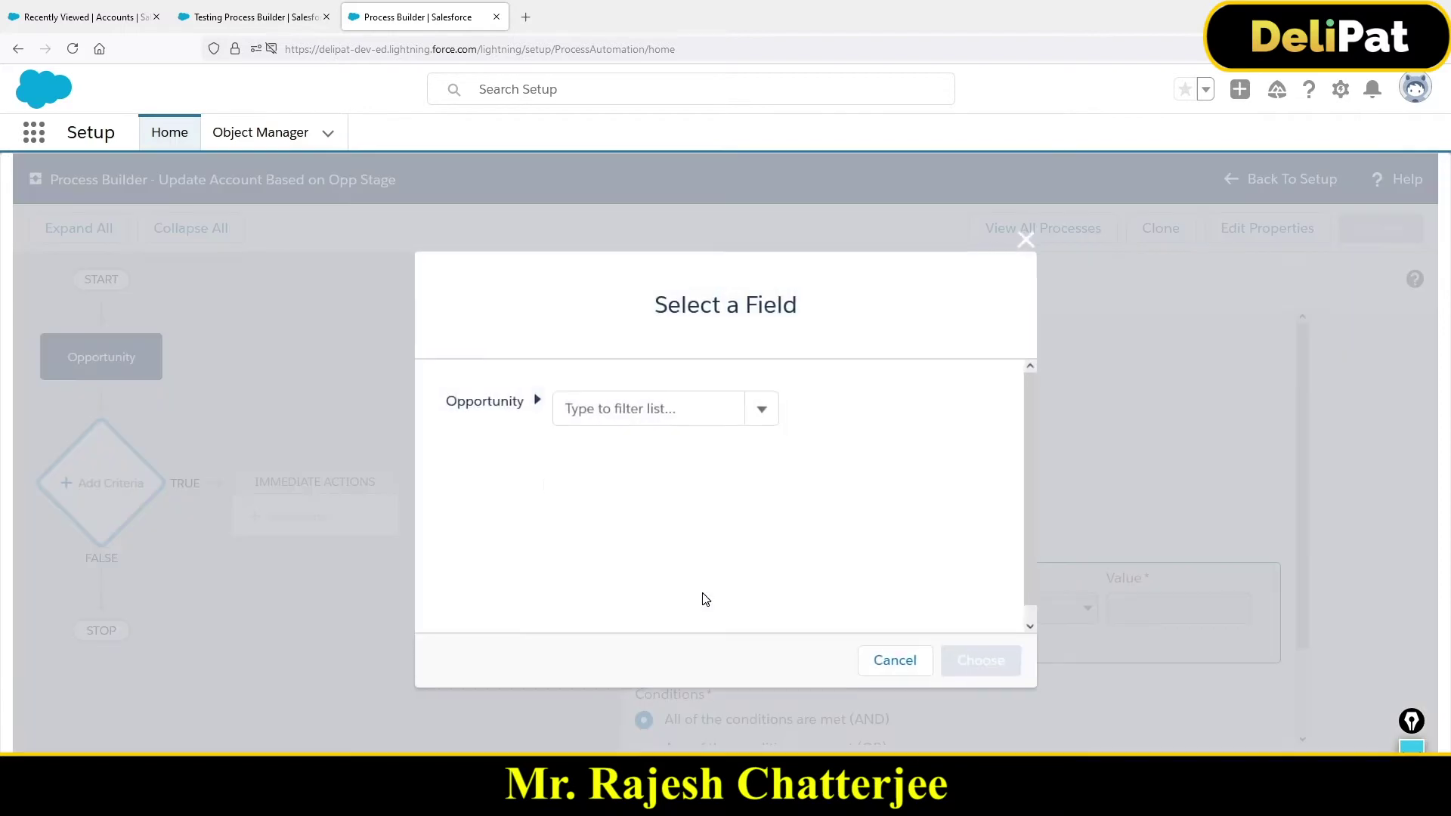
left_click(598, 411)
type("stage")
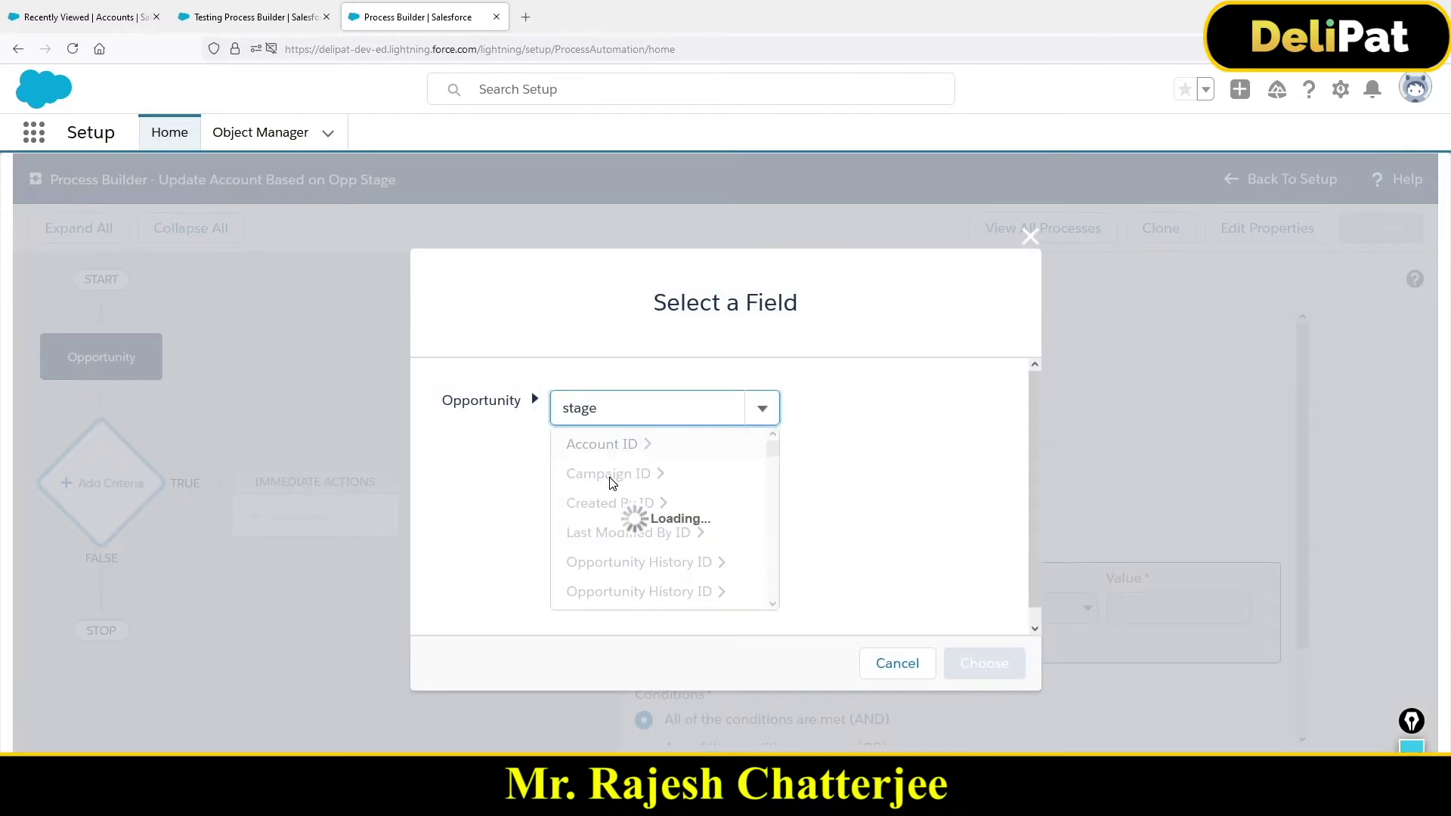
left_click(609, 446)
left_click(972, 665)
left_click(1126, 605)
left_click(1153, 553)
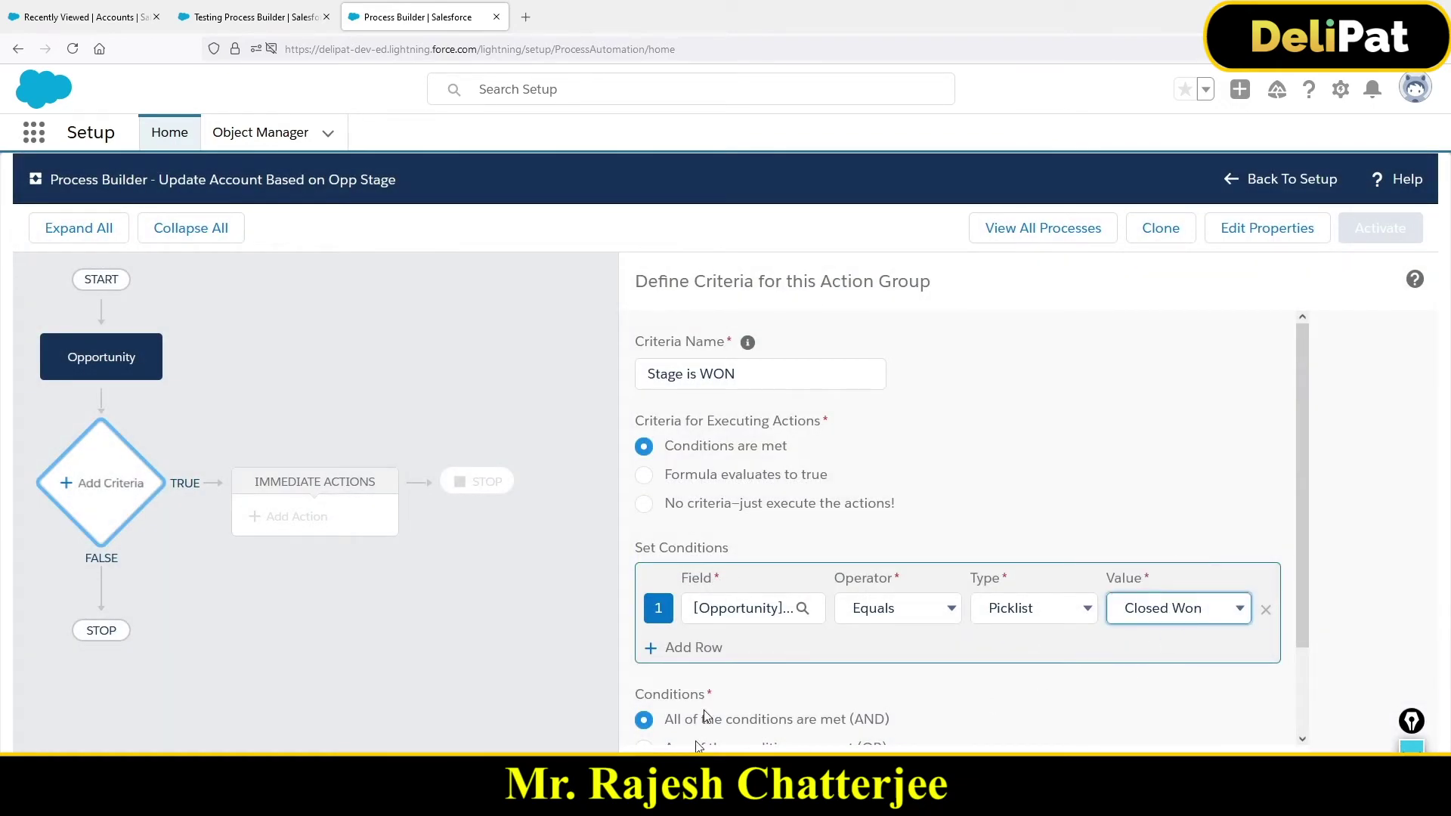
scroll(696, 736, "down", 2)
Add an immediate action of type Update Records named Update Account Status to the Stage is WON criteria.
left_click(268, 519)
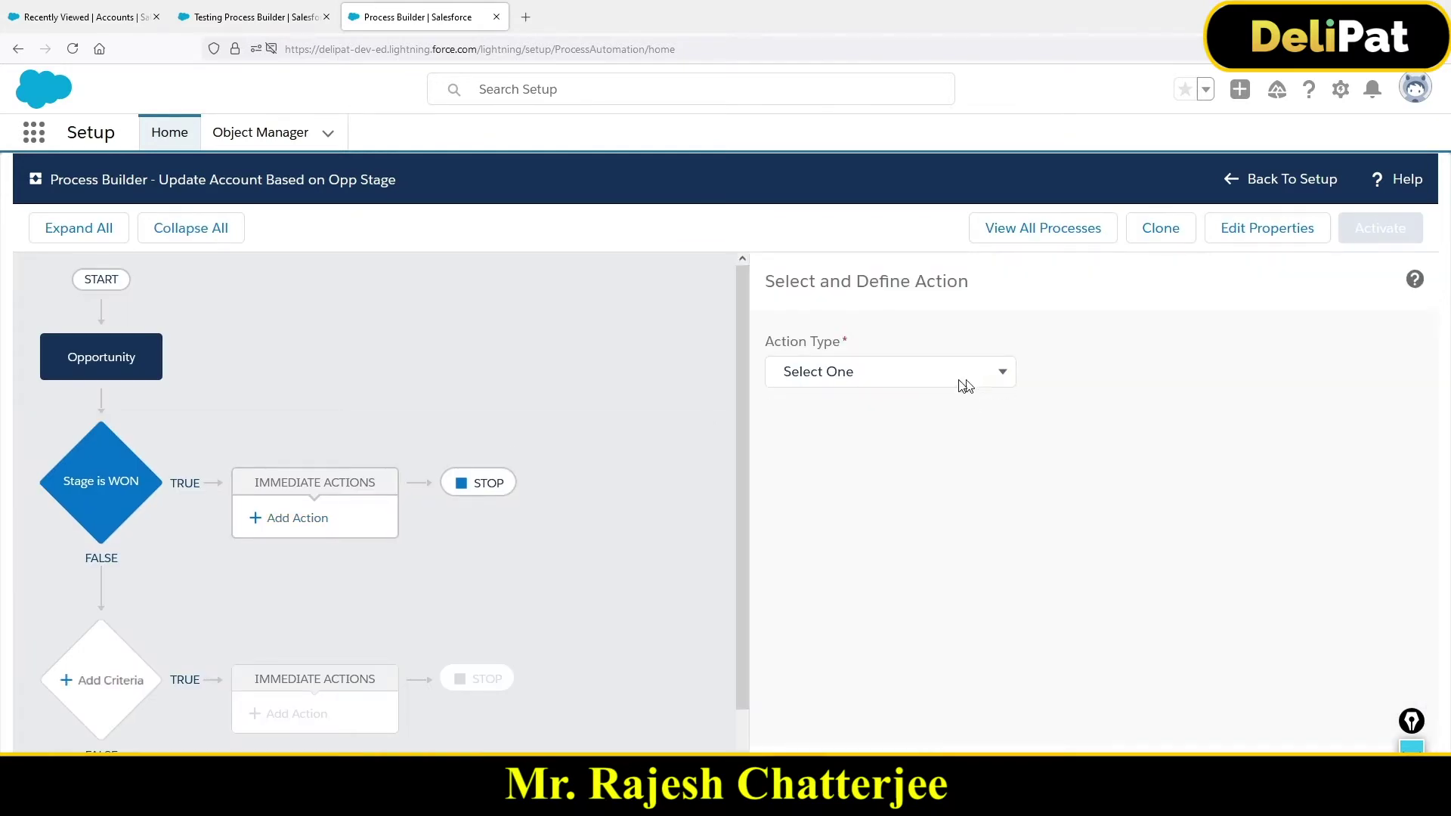
left_click(966, 382)
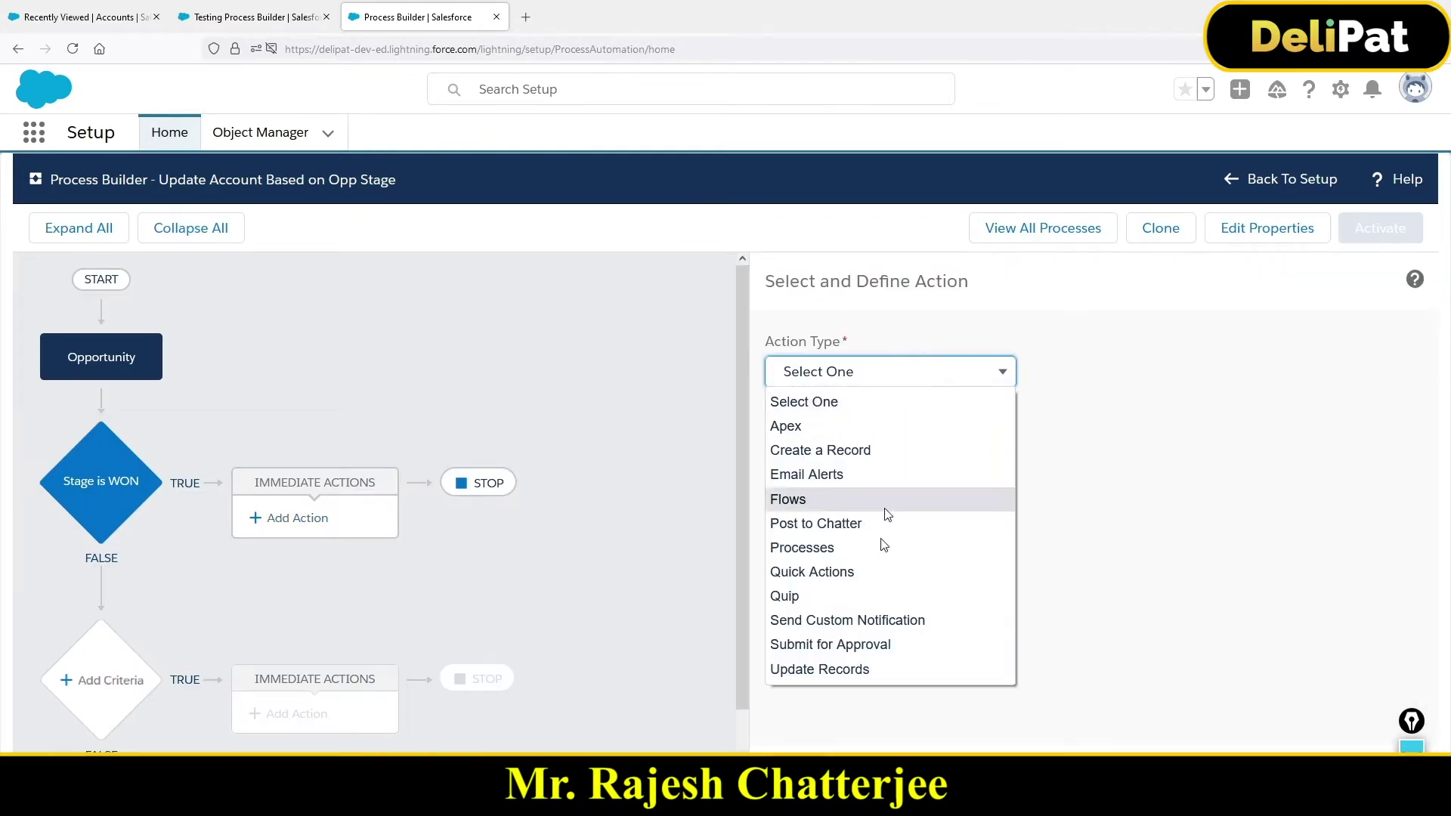
left_click(874, 663)
left_click(815, 449)
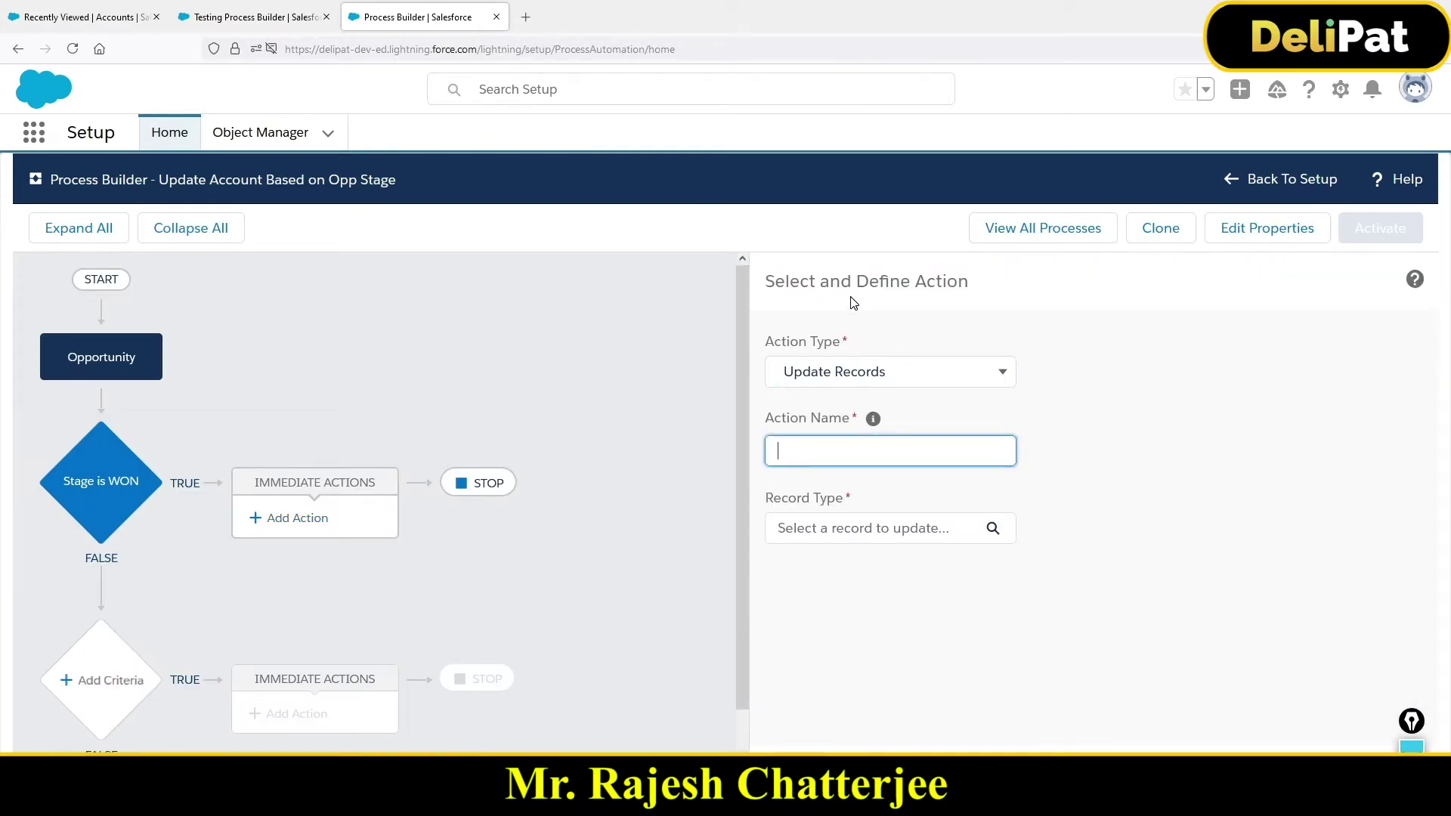
type("Update Account Status")
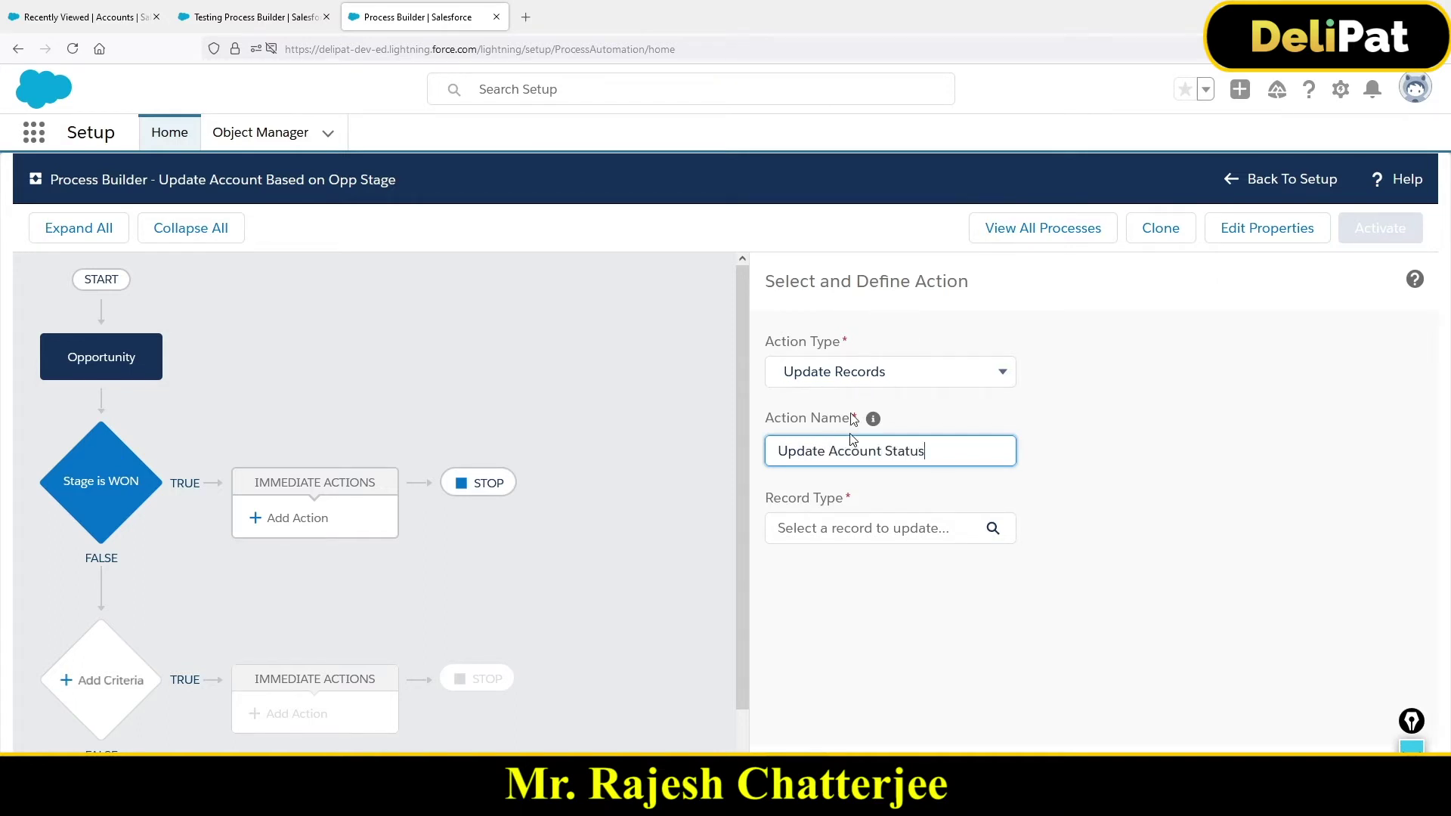
For the action's record to update, select the Account ID record related to the Opportunity.
left_click(872, 532)
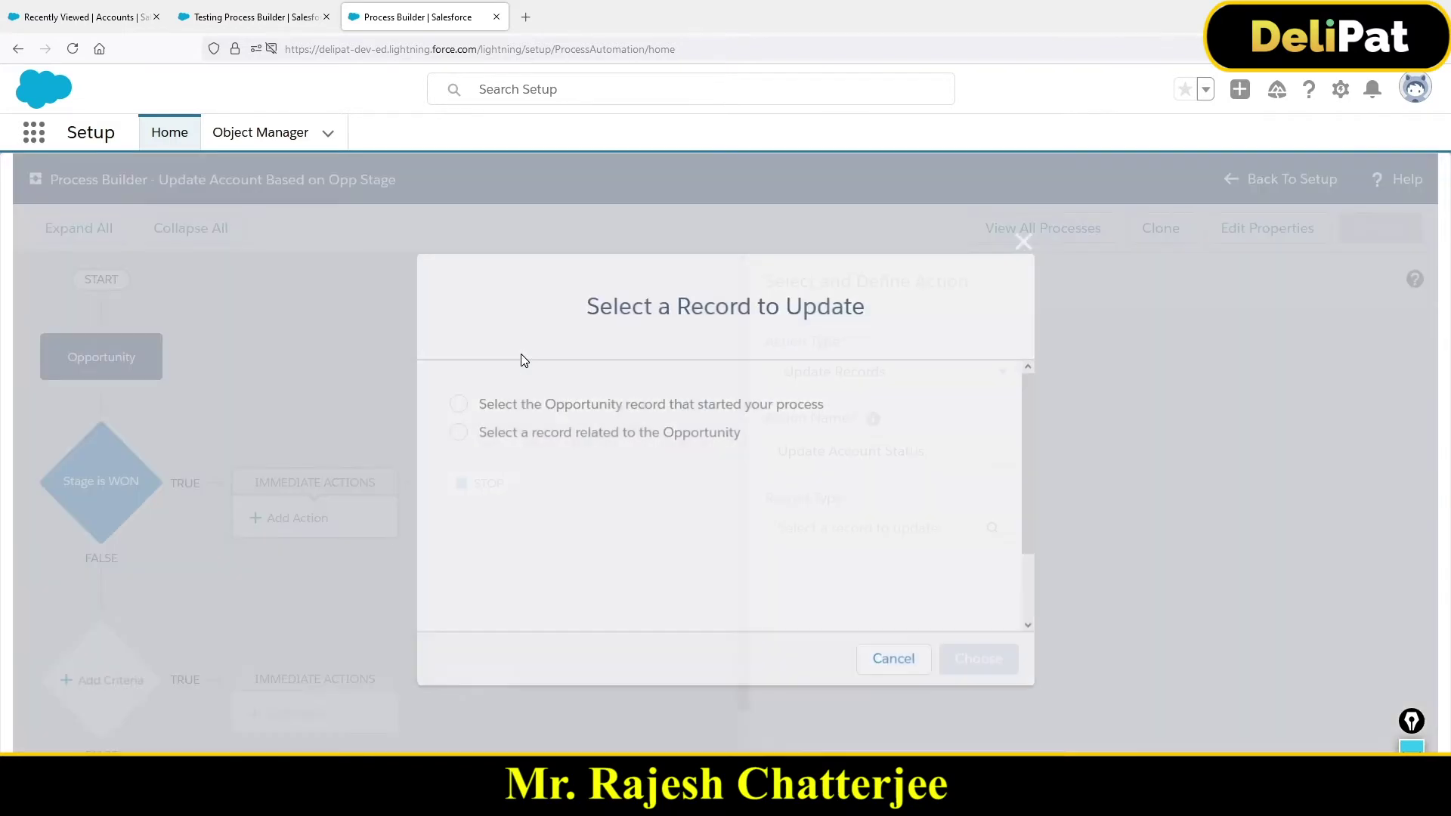
left_click(544, 431)
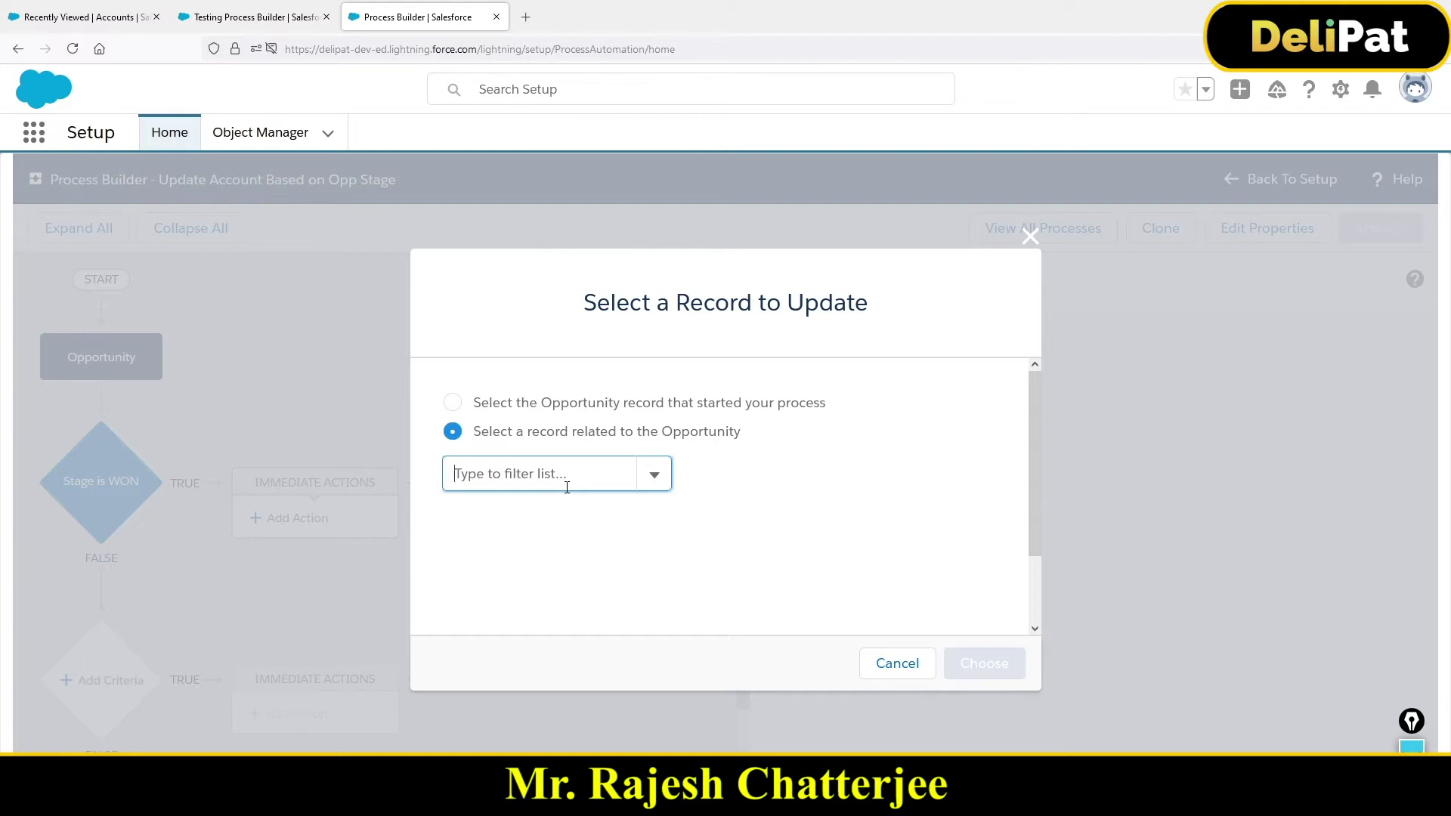
left_click_drag(490, 430, 729, 443)
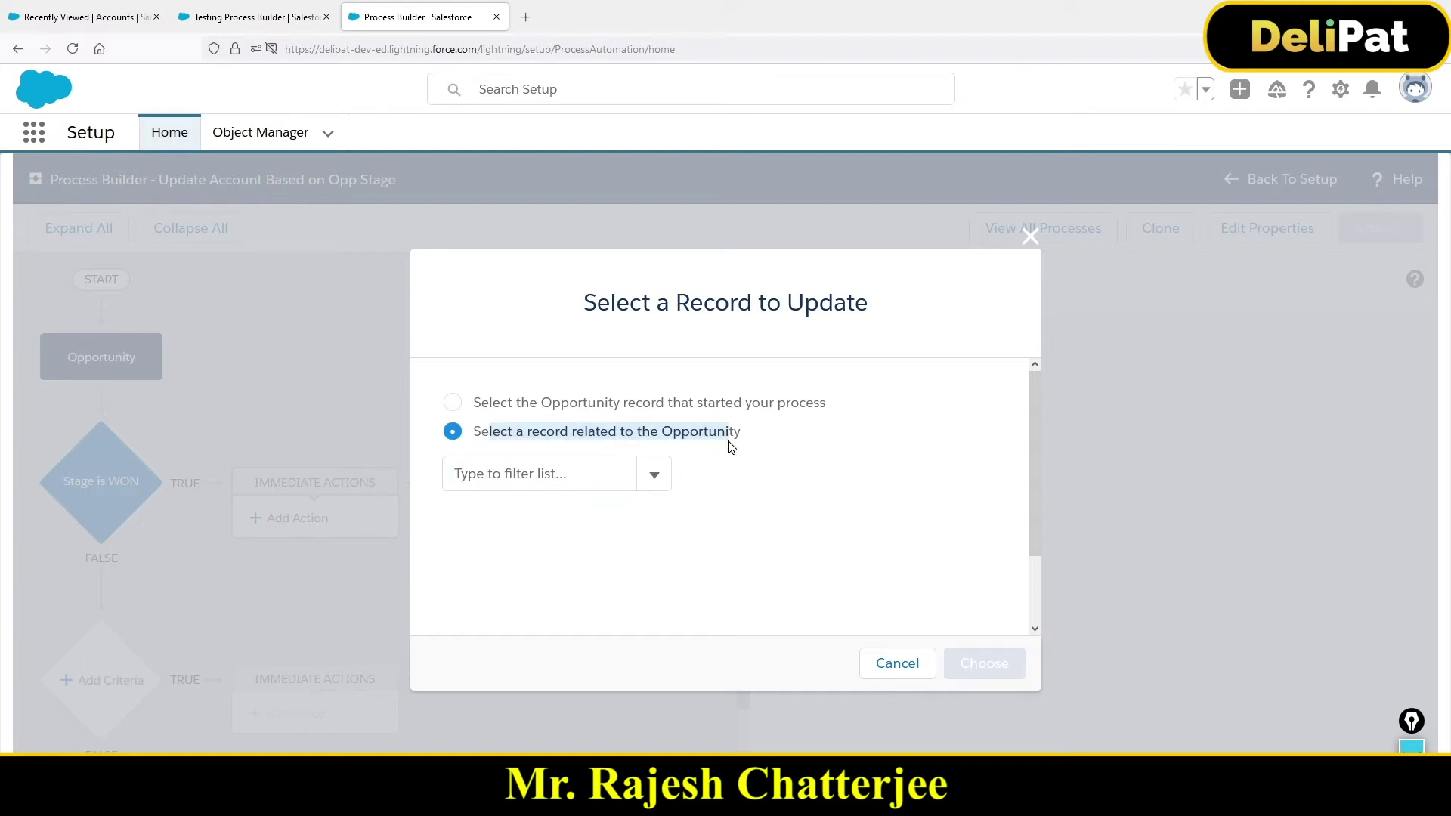
left_click(615, 468)
type("acc")
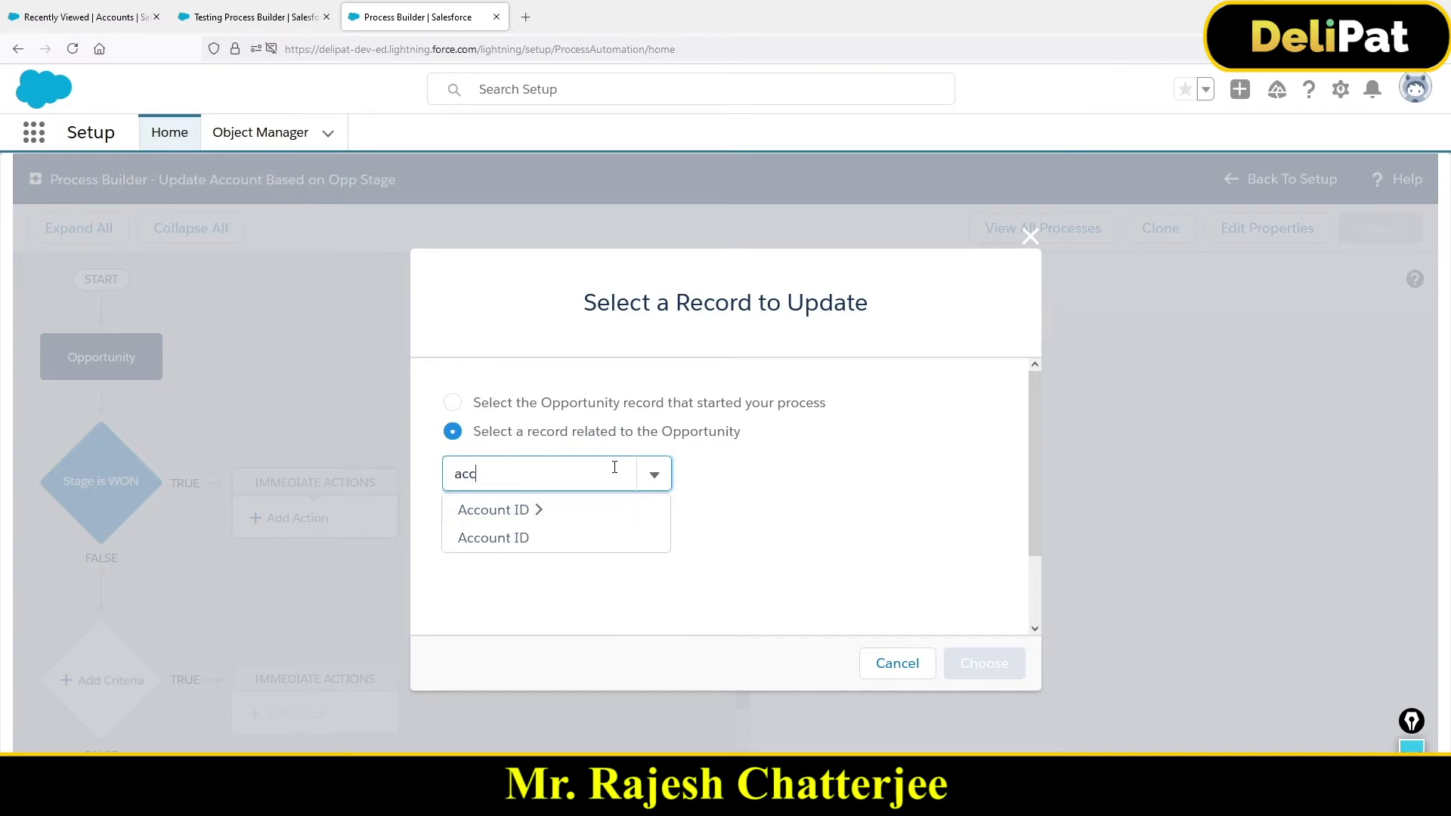
left_click(552, 540)
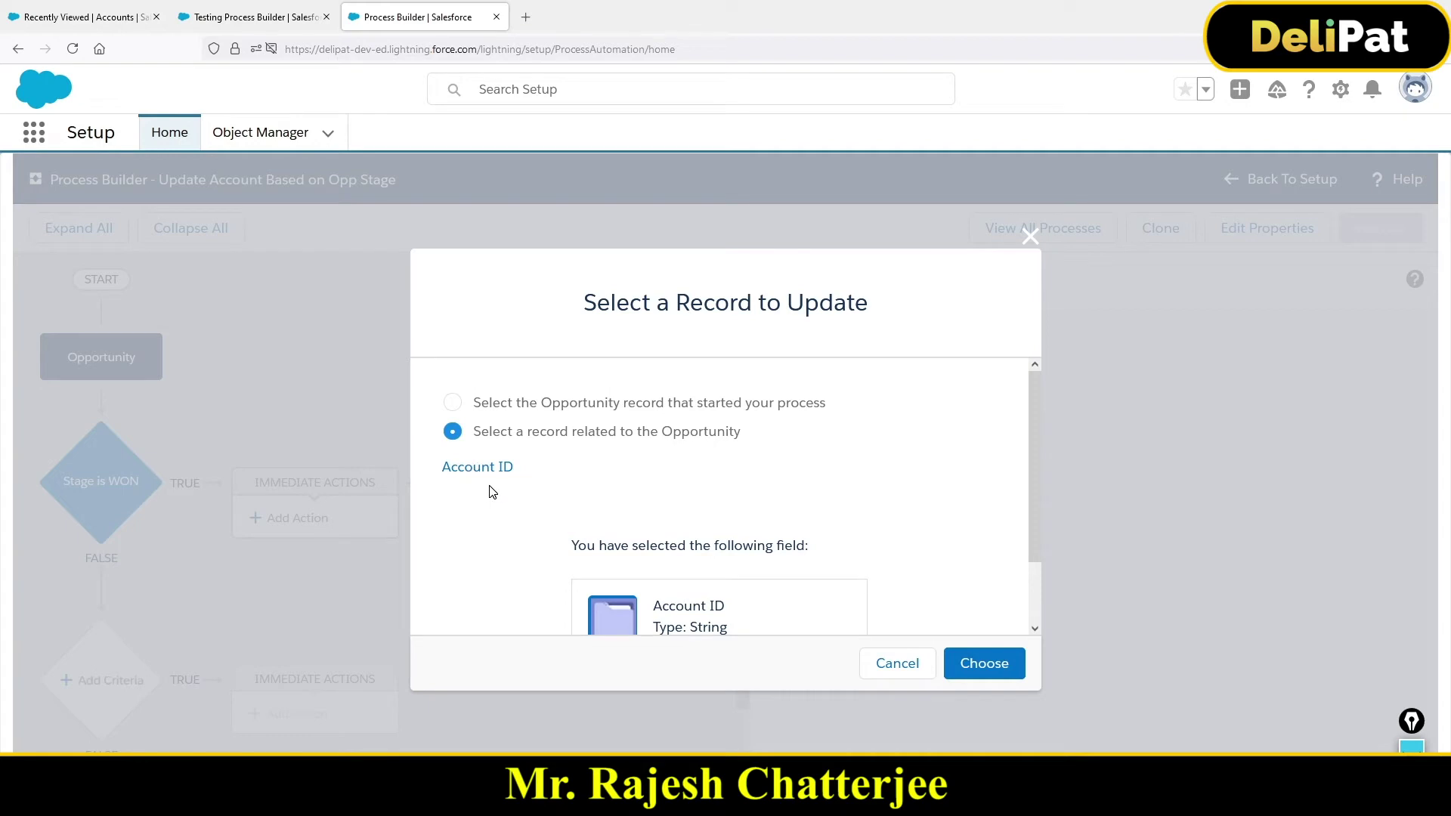
Open a new opportunity form from the Testing Process Builder account and examine its Account Name lookup.
left_click(246, 15)
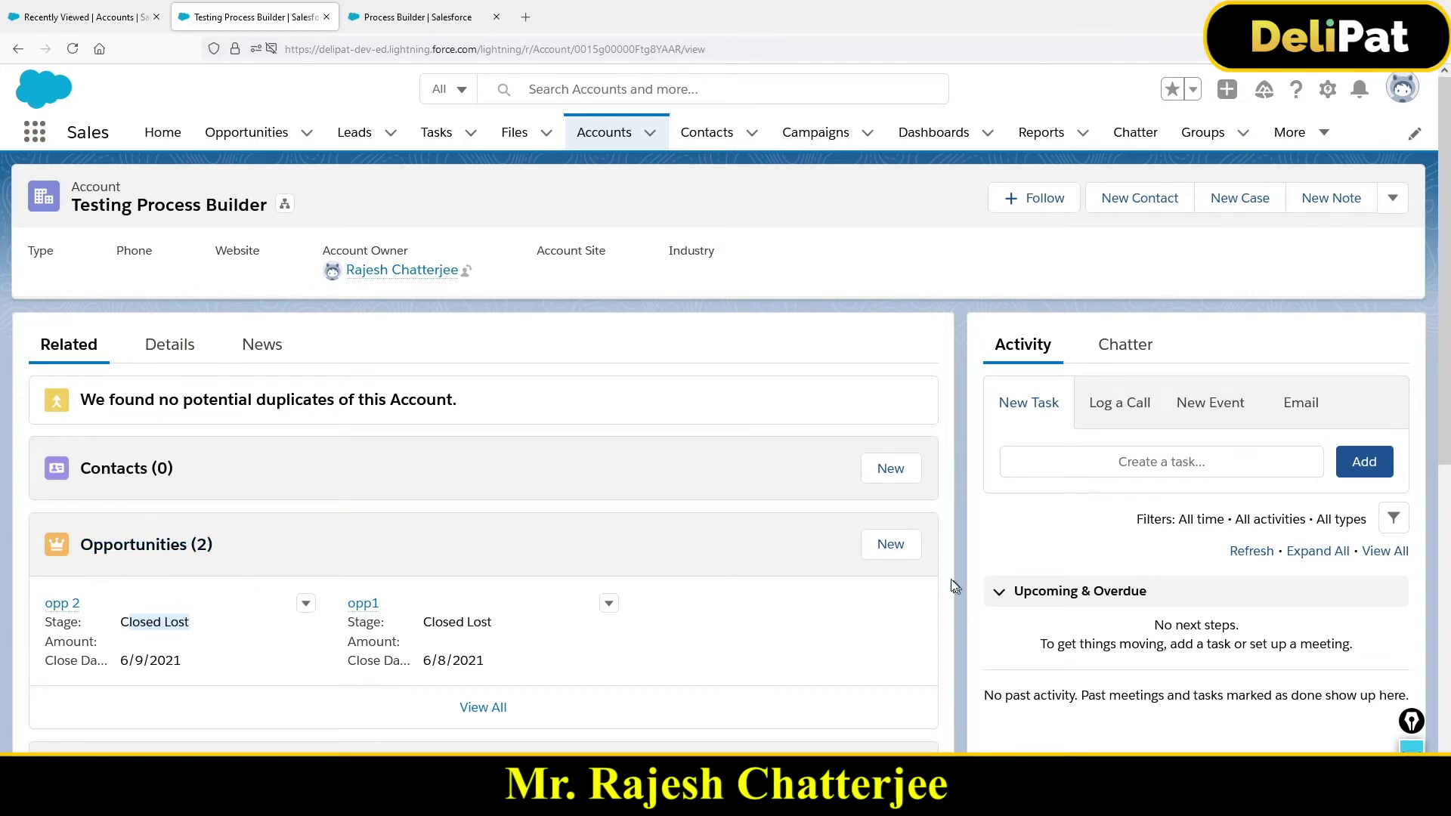
left_click(890, 546)
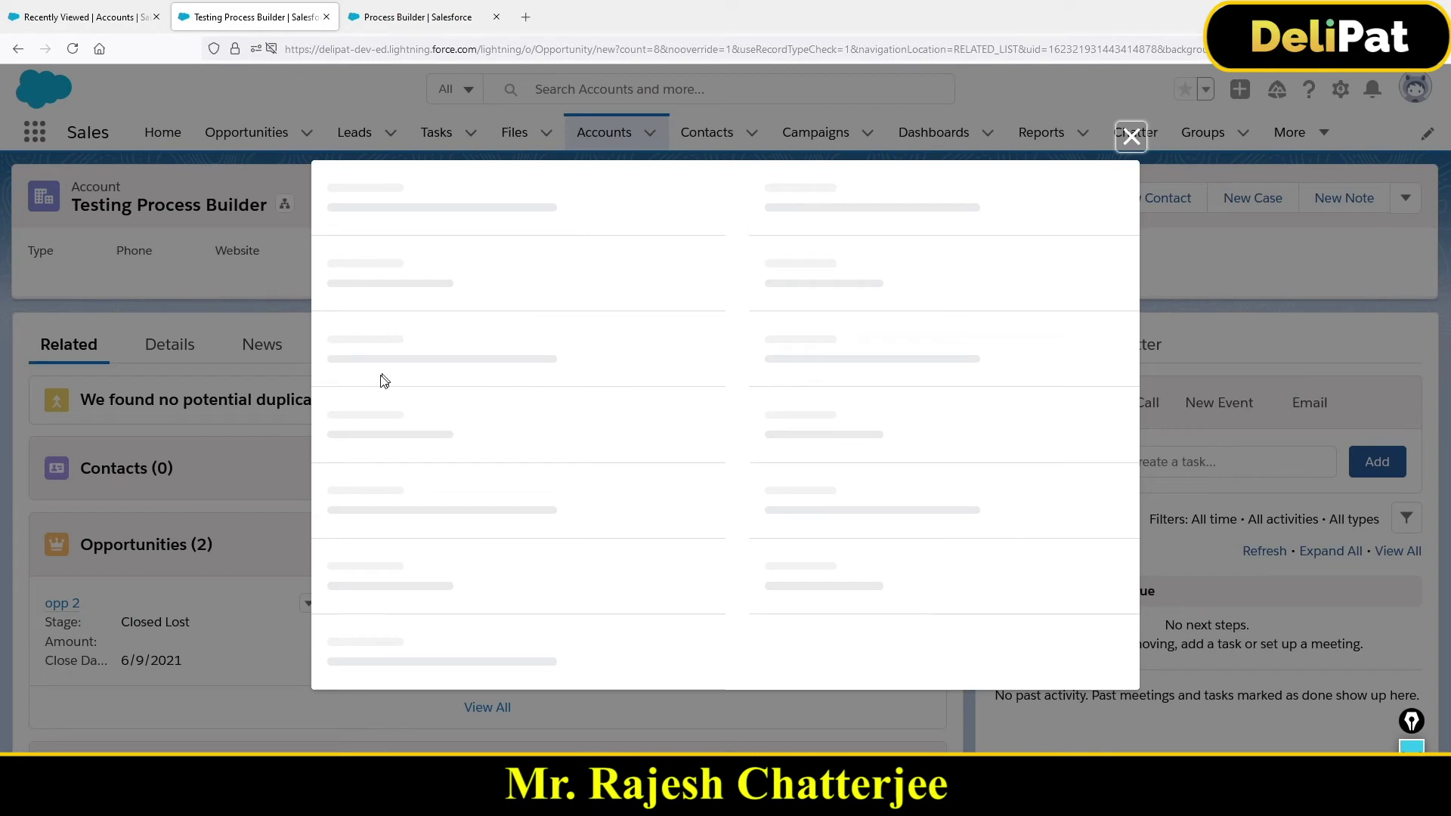
left_click_drag(360, 420, 432, 428)
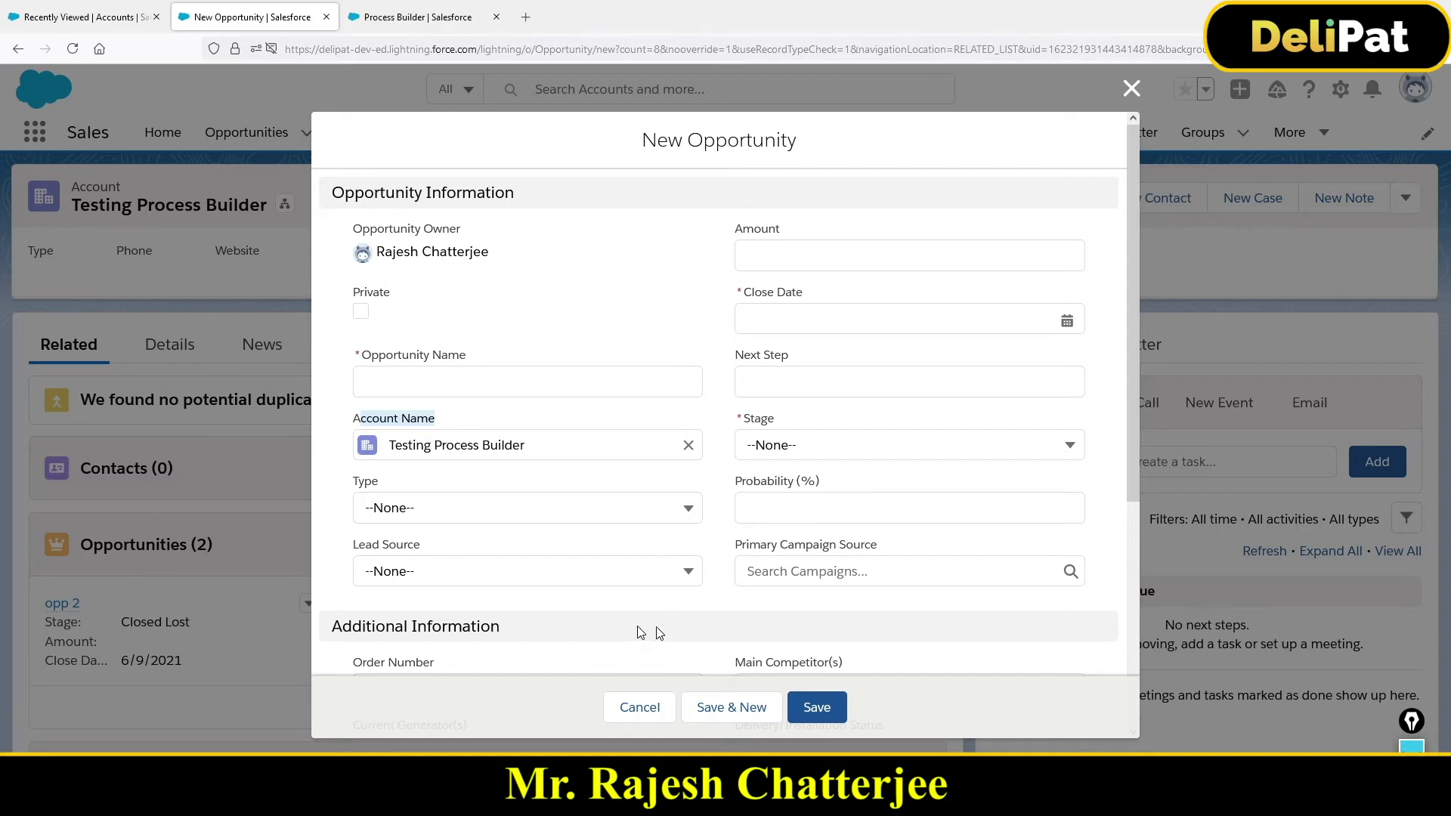
Return to the process and confirm the related Account ID as the record the action updates.
left_click(412, 16)
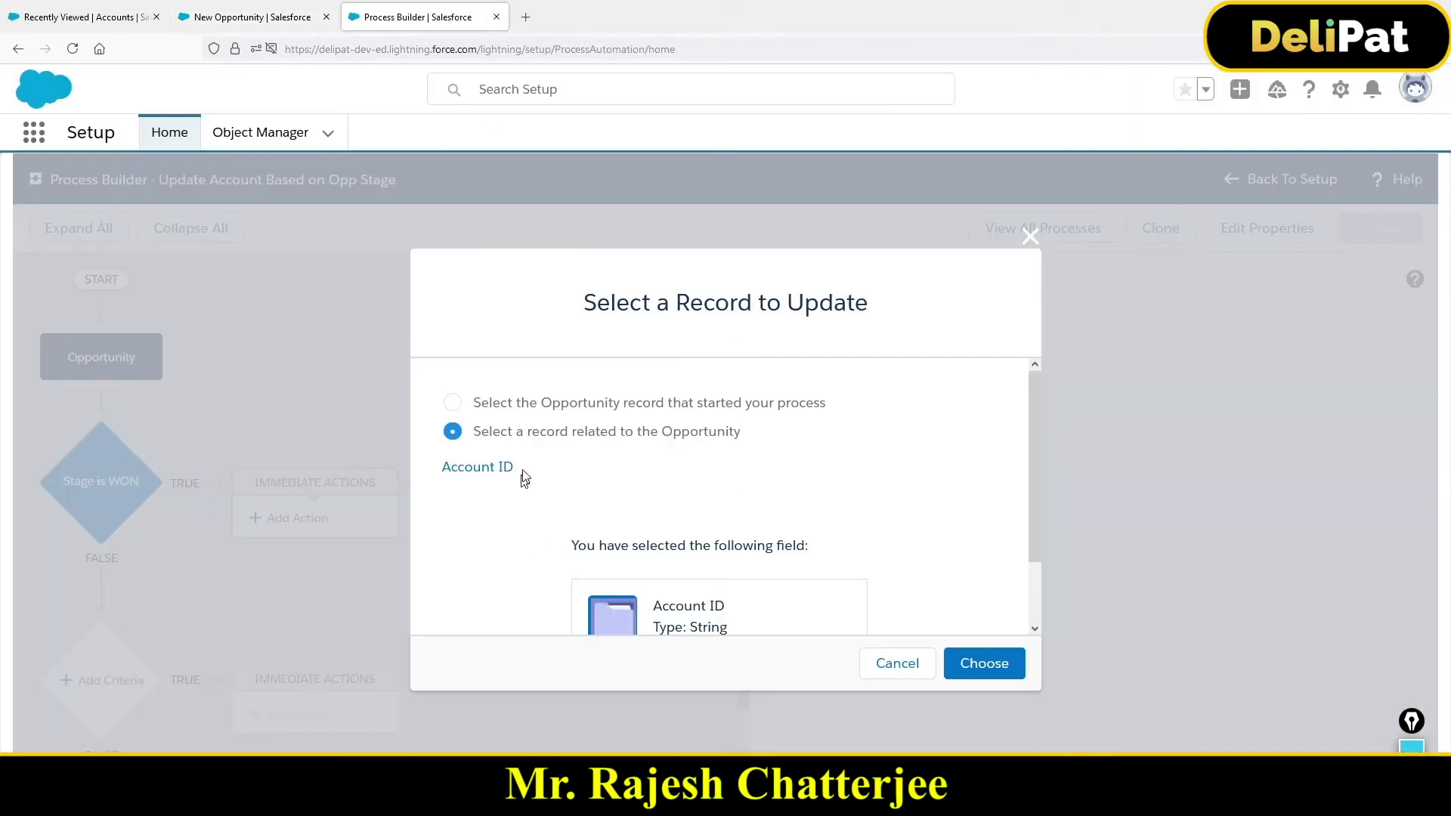
left_click_drag(522, 466, 447, 470)
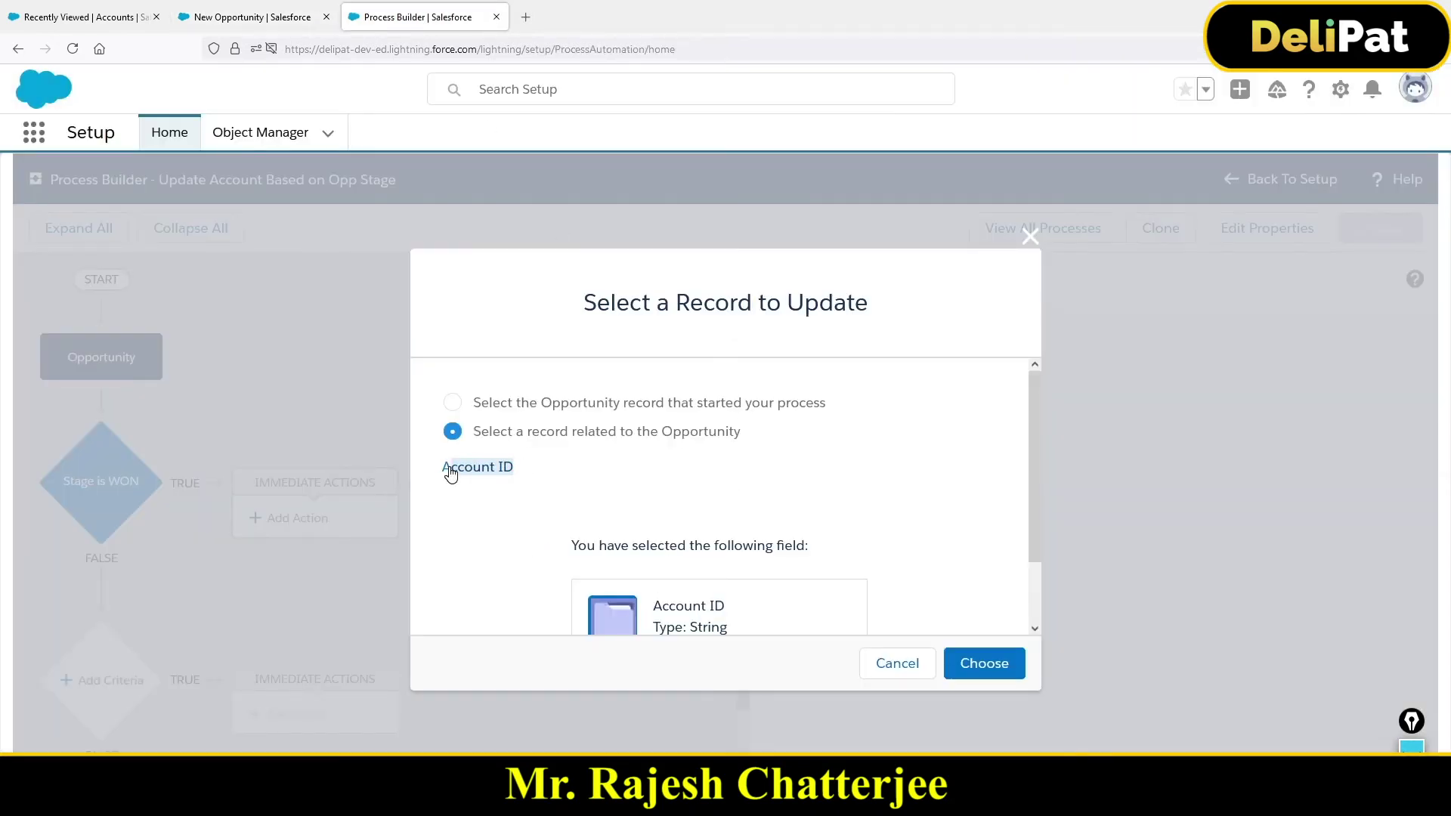
left_click(990, 670)
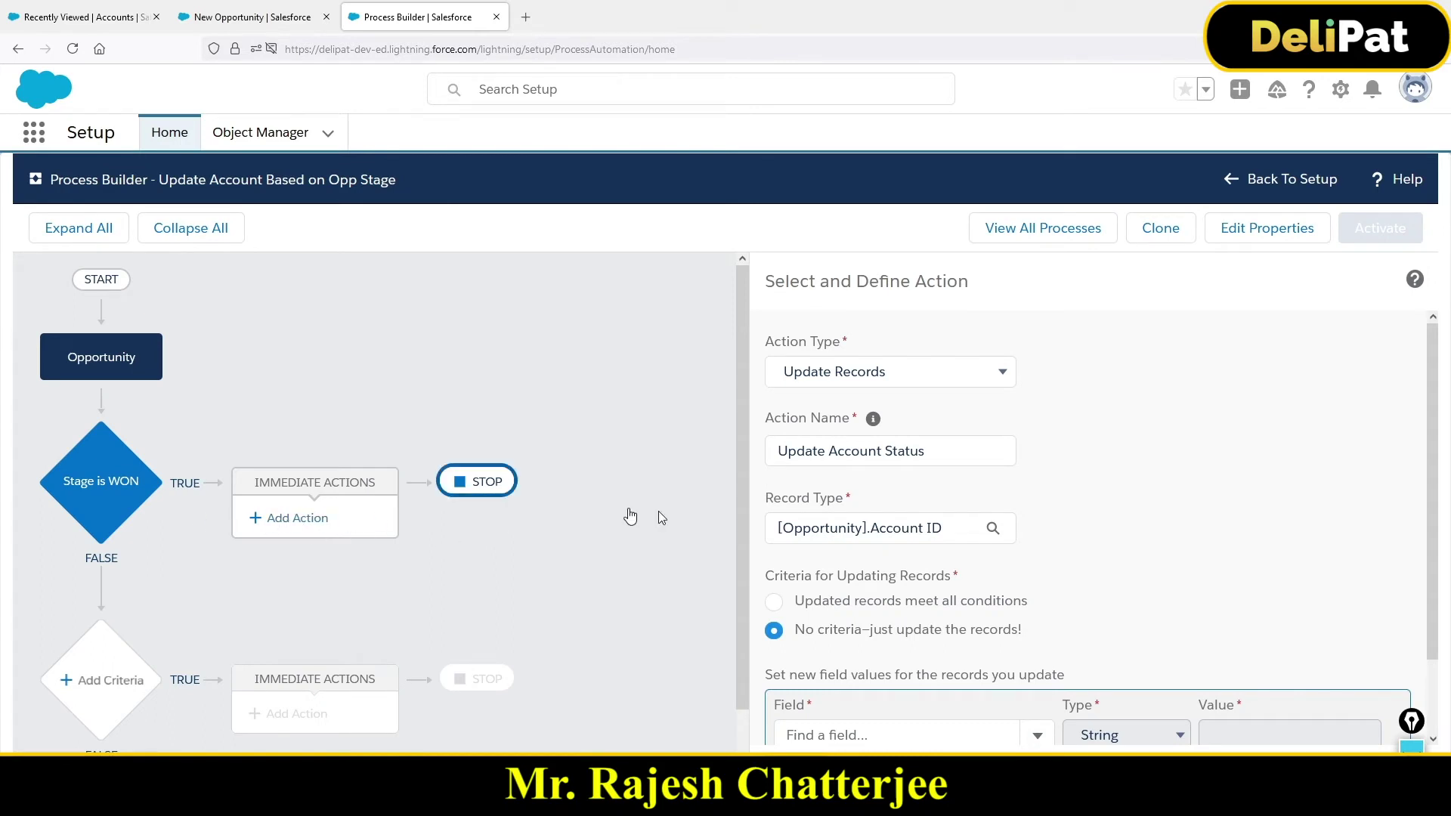
scroll(857, 609, "down", 1)
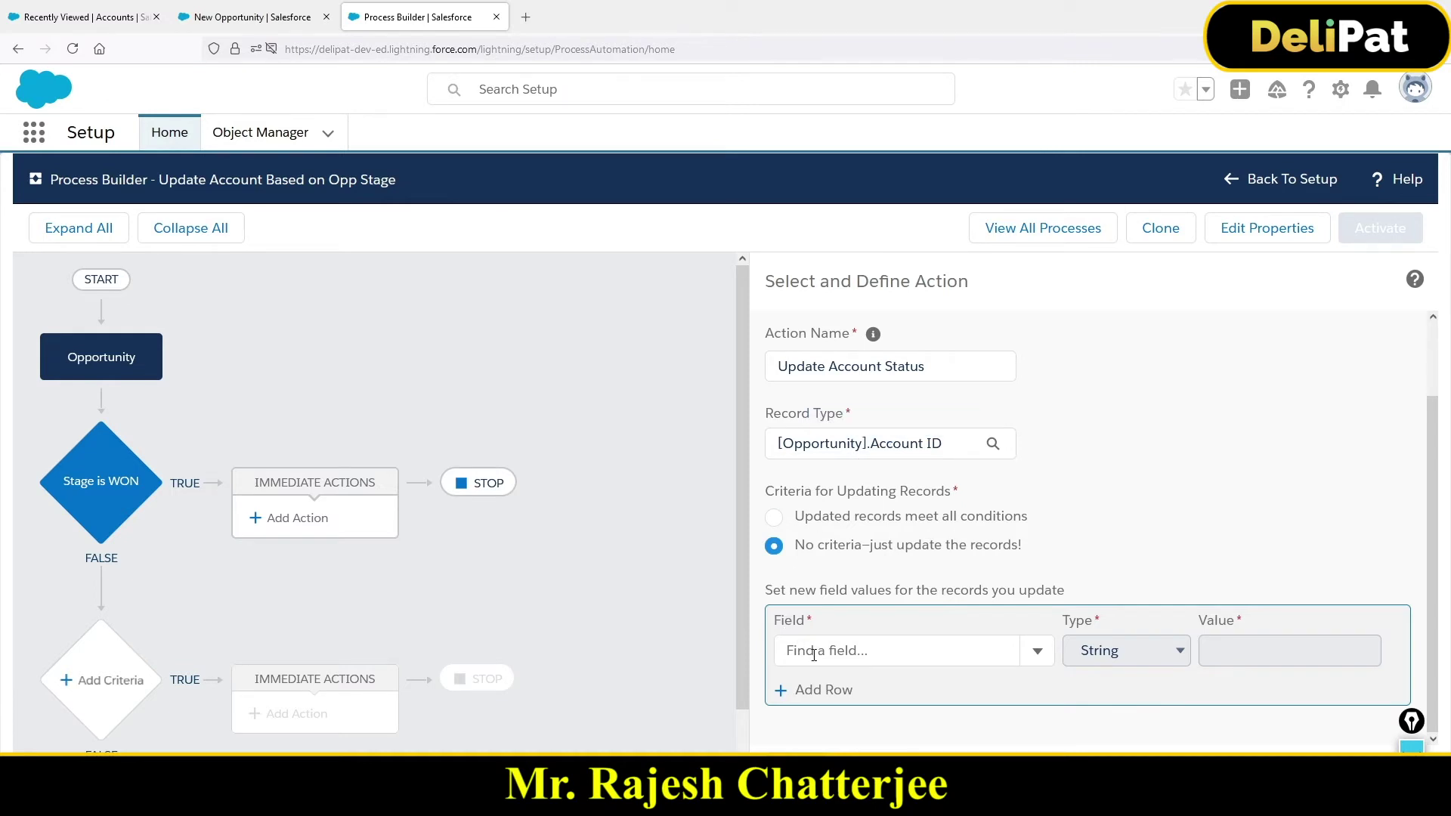
Set the Stage is WON action to update the account's Status field to Won, and save the action.
left_click(814, 654)
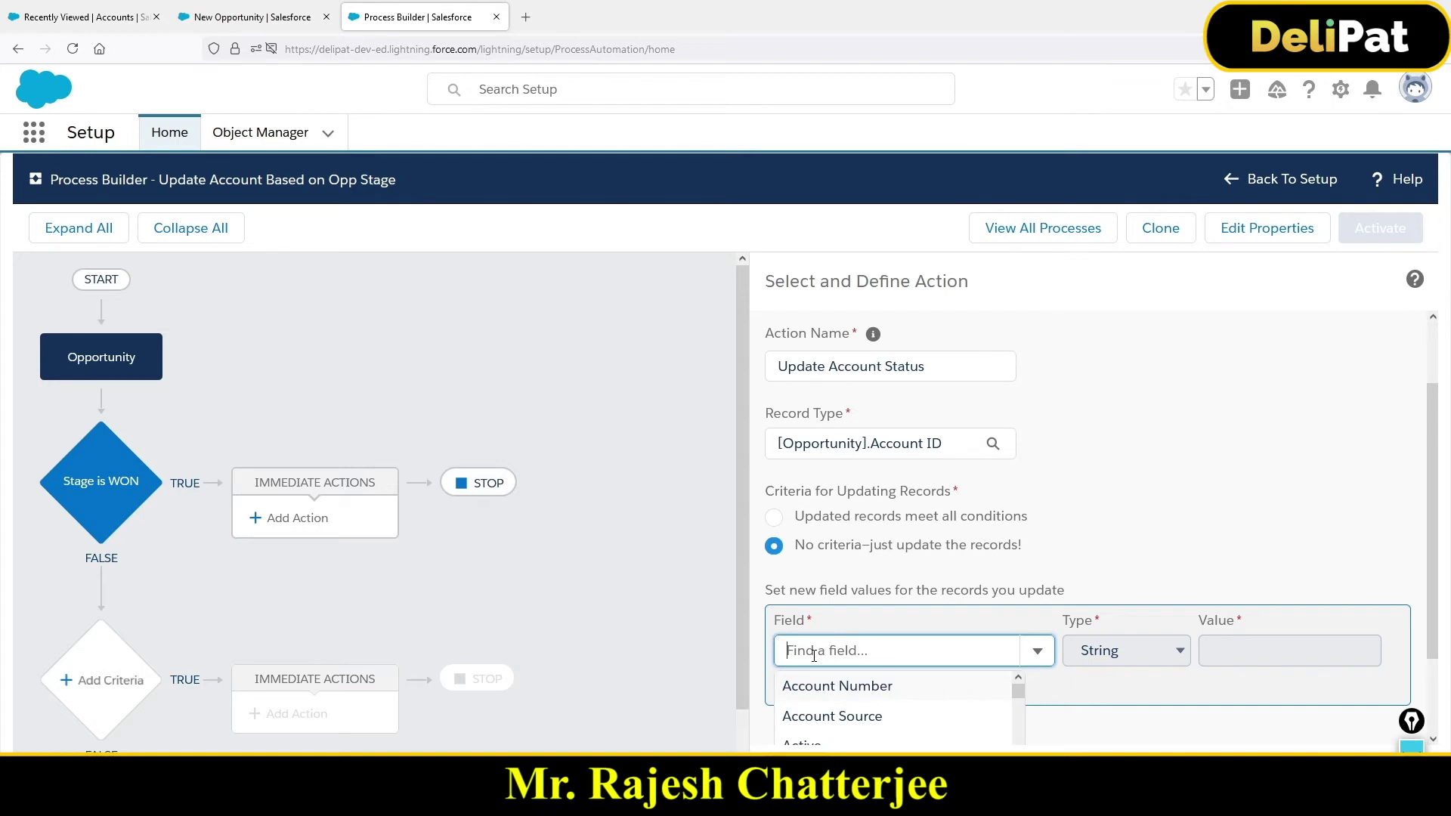
type("stat")
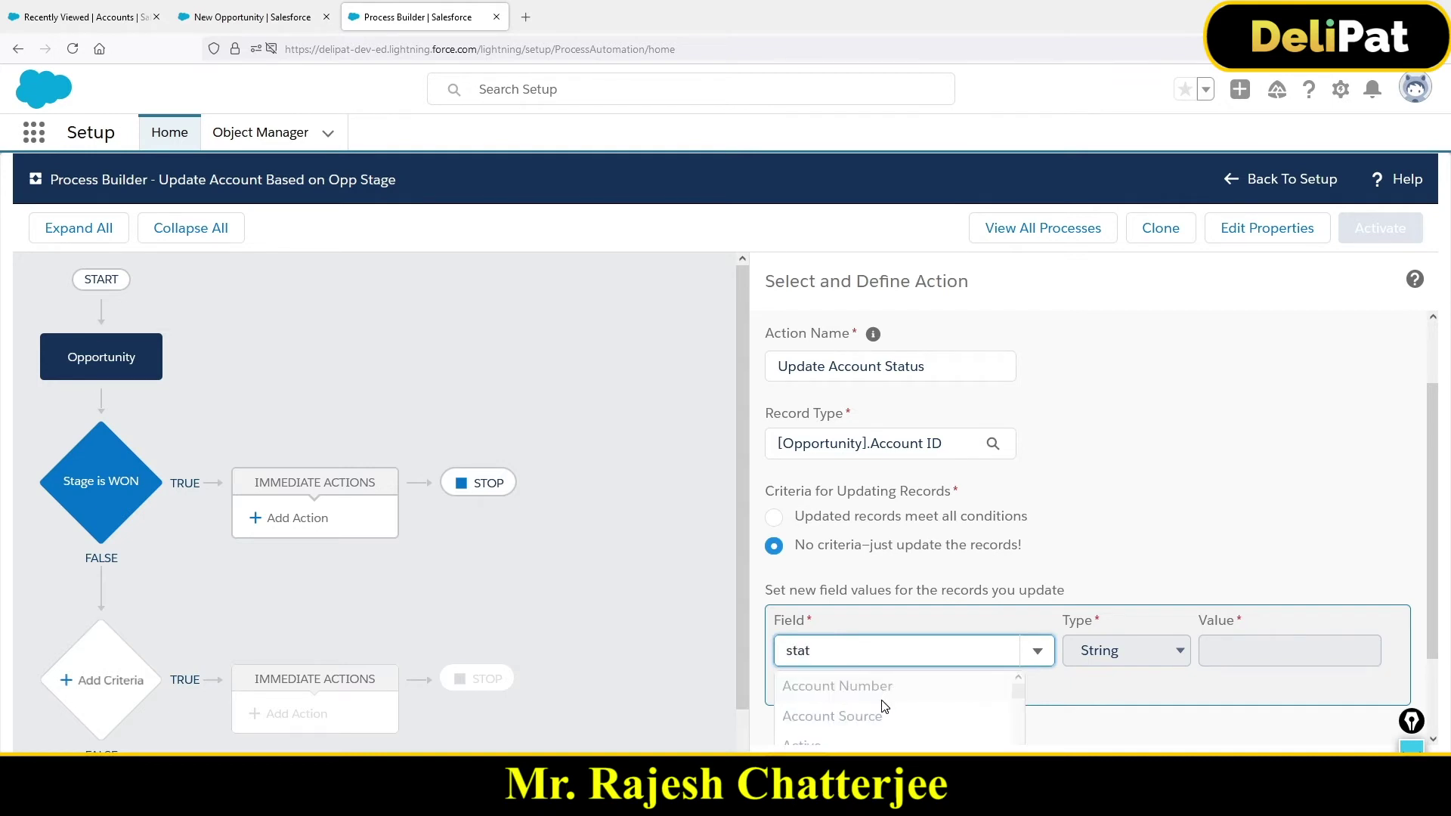
scroll(846, 710, "down", 1)
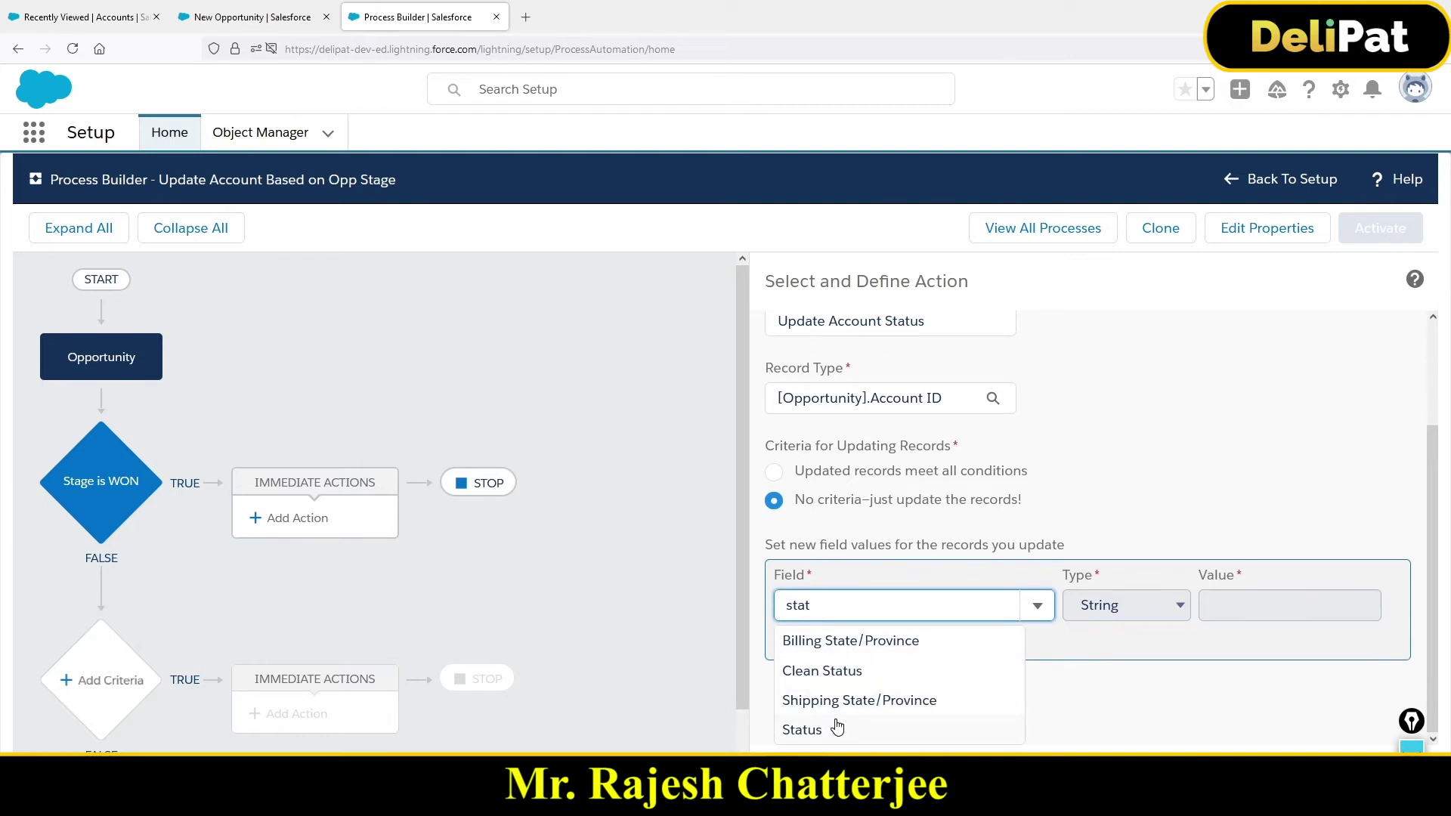
left_click(837, 727)
left_click(1236, 662)
left_click(1224, 700)
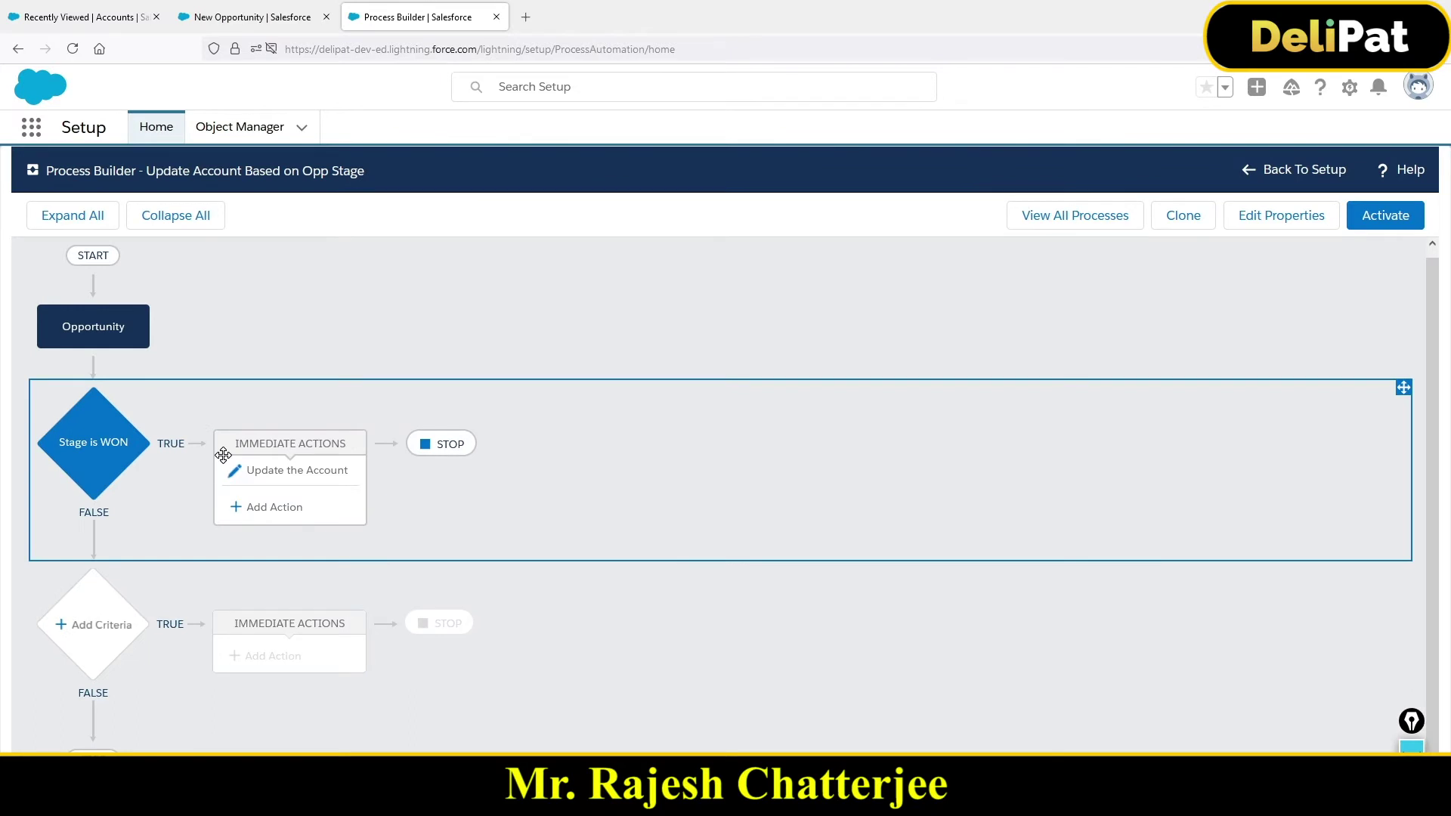
Add a second criteria node named Stage is Lost below the Stage is WON criteria.
left_click(105, 630)
left_click(790, 308)
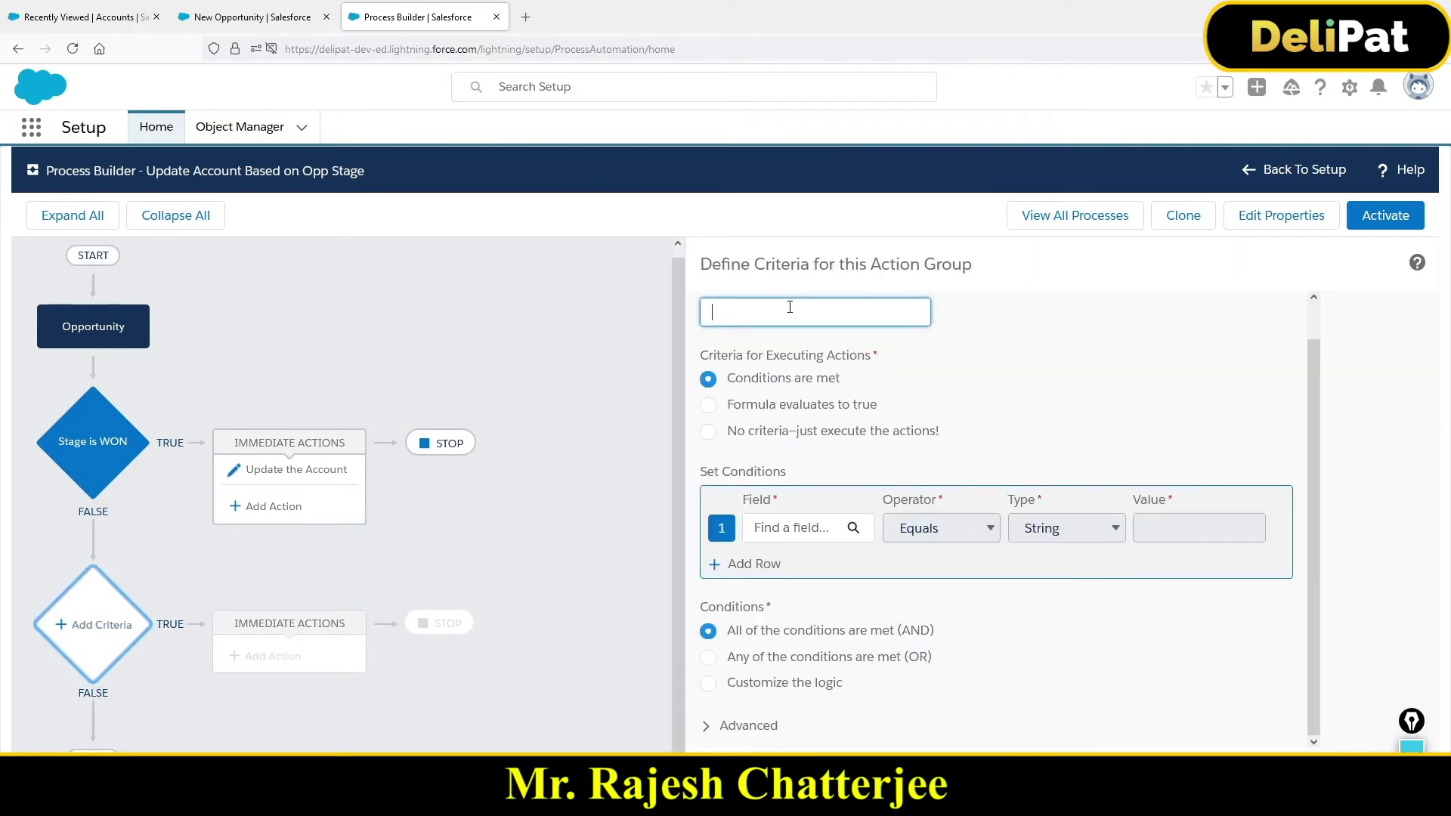
type("Stage")
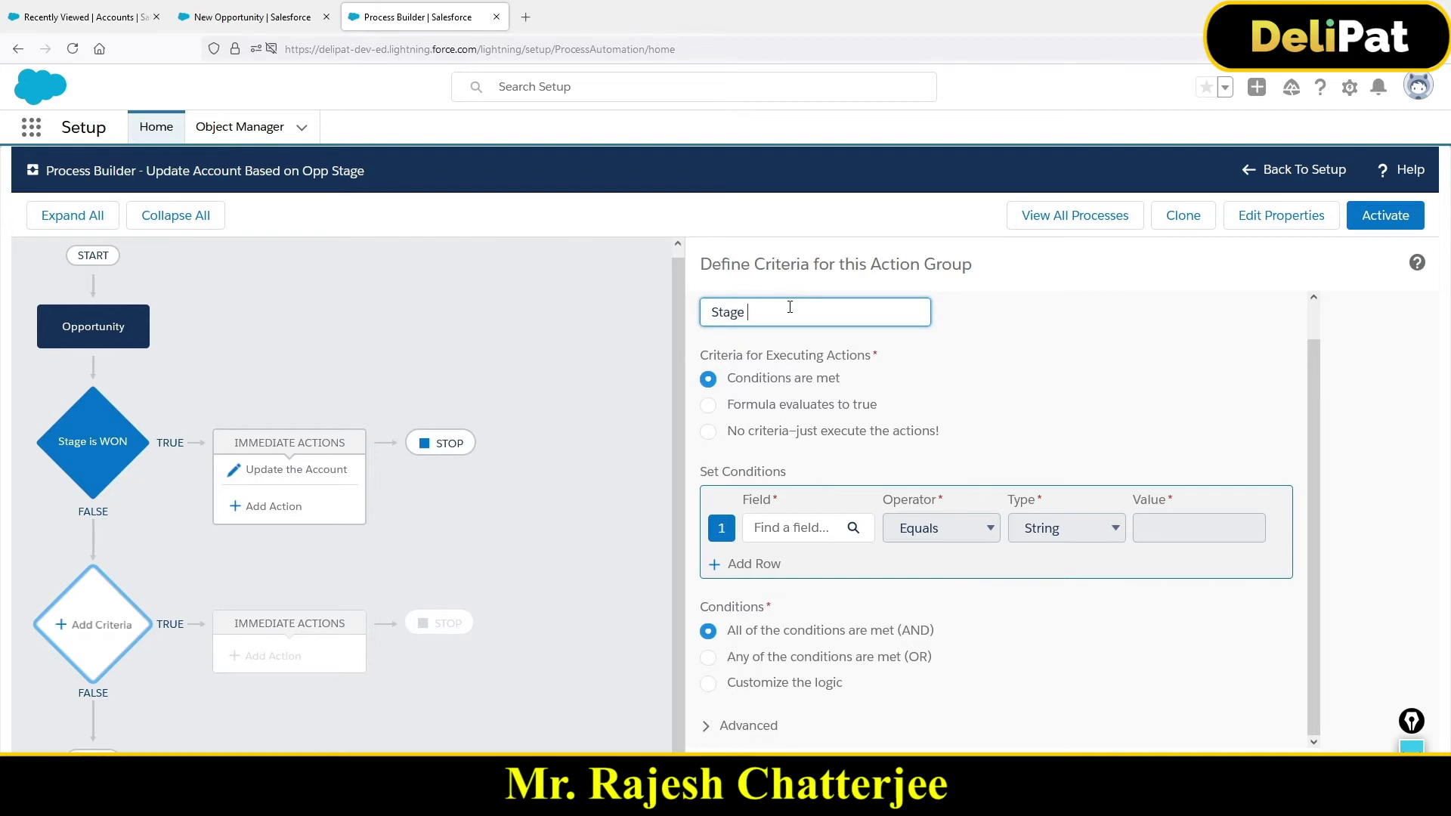
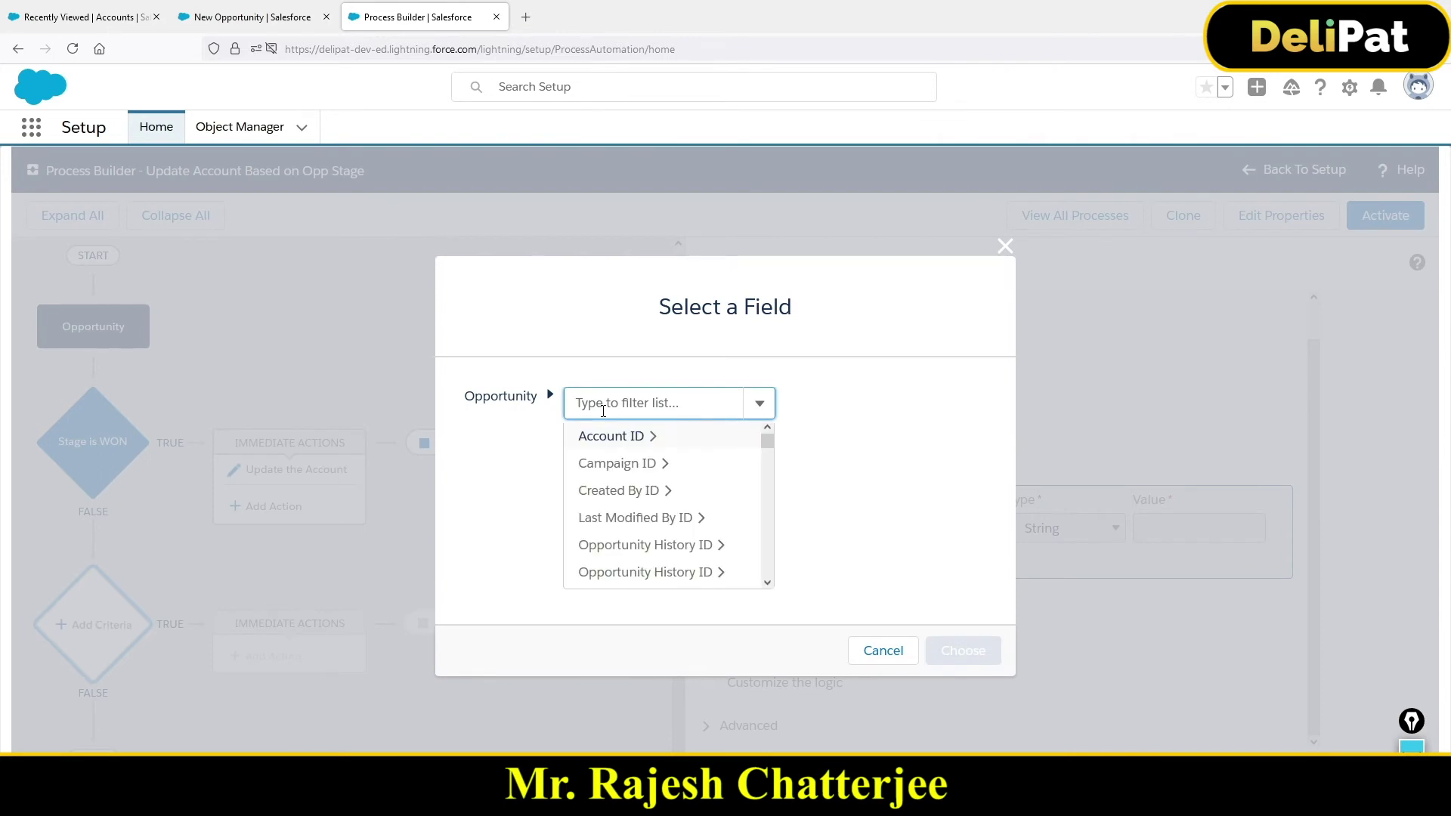
Define the condition that the opportunity's Stage equals the picklist value Closed Lost, and save the criteria.
type("stage")
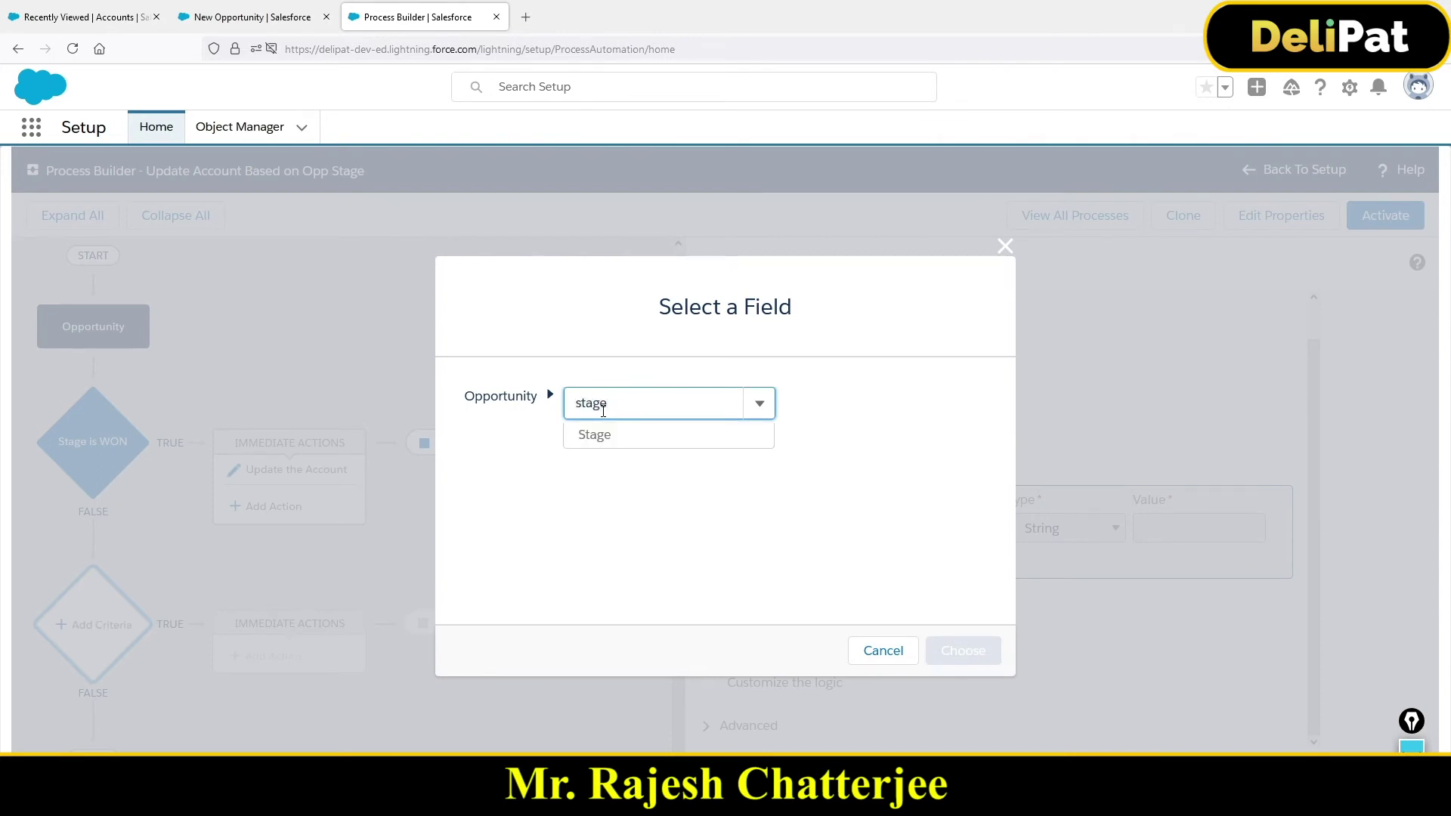
left_click(614, 440)
left_click(971, 654)
left_click(1178, 529)
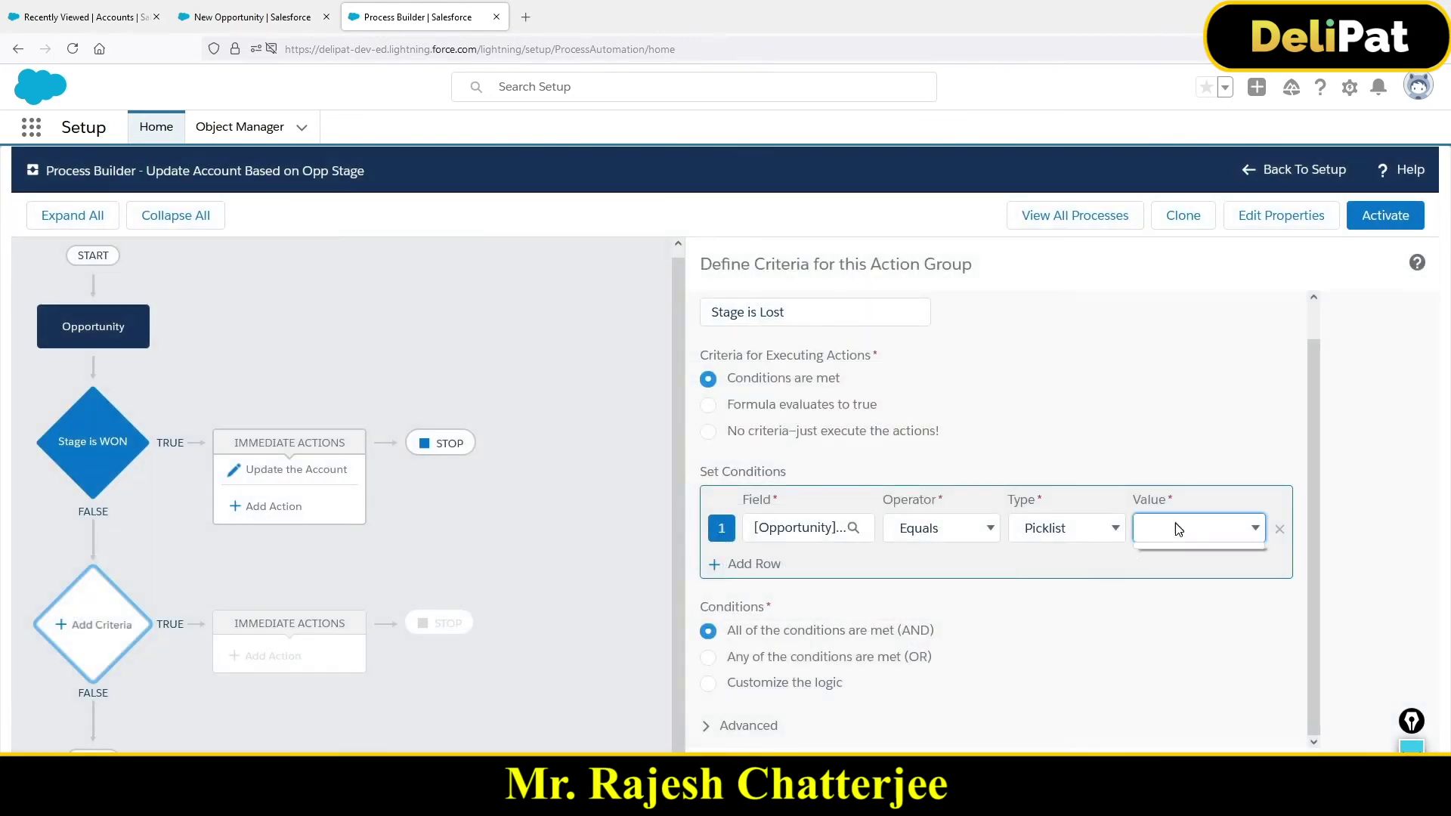
left_click(1197, 476)
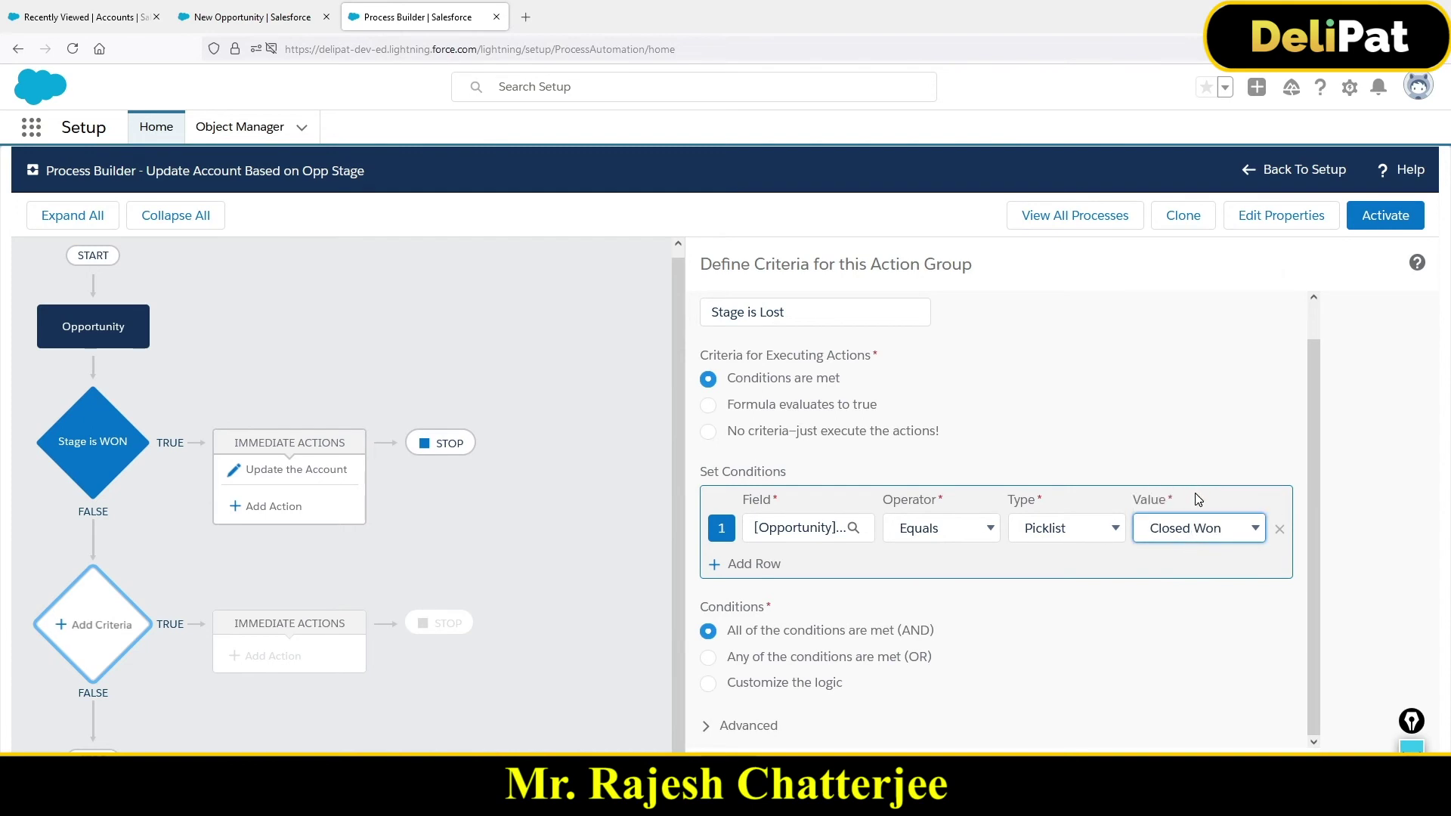
left_click(1199, 529)
left_click(1171, 498)
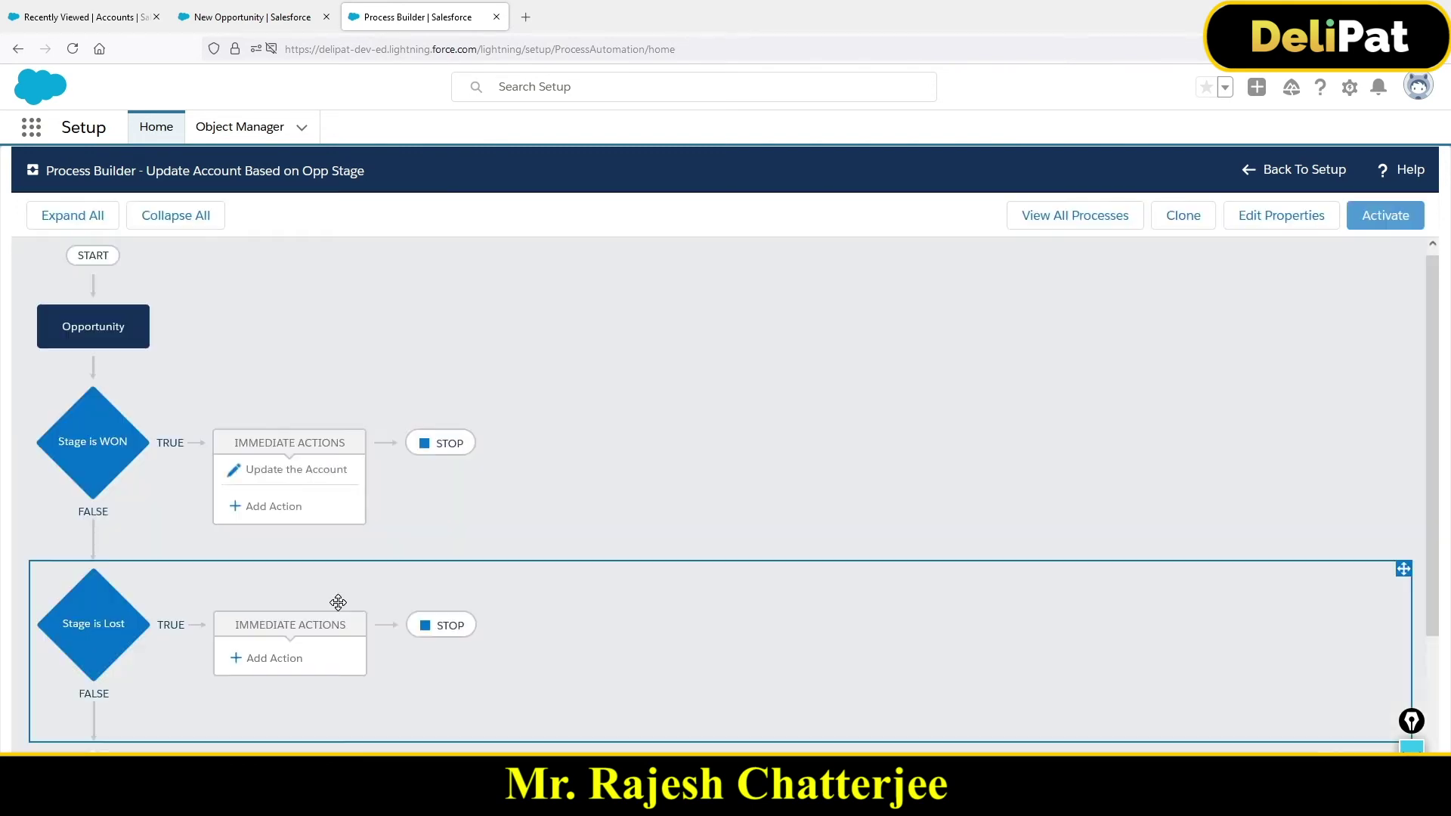
Try the Customize the logic option on the Stage is Lost criteria, examine its help, and return to All of the conditions are met (AND).
left_click(117, 621)
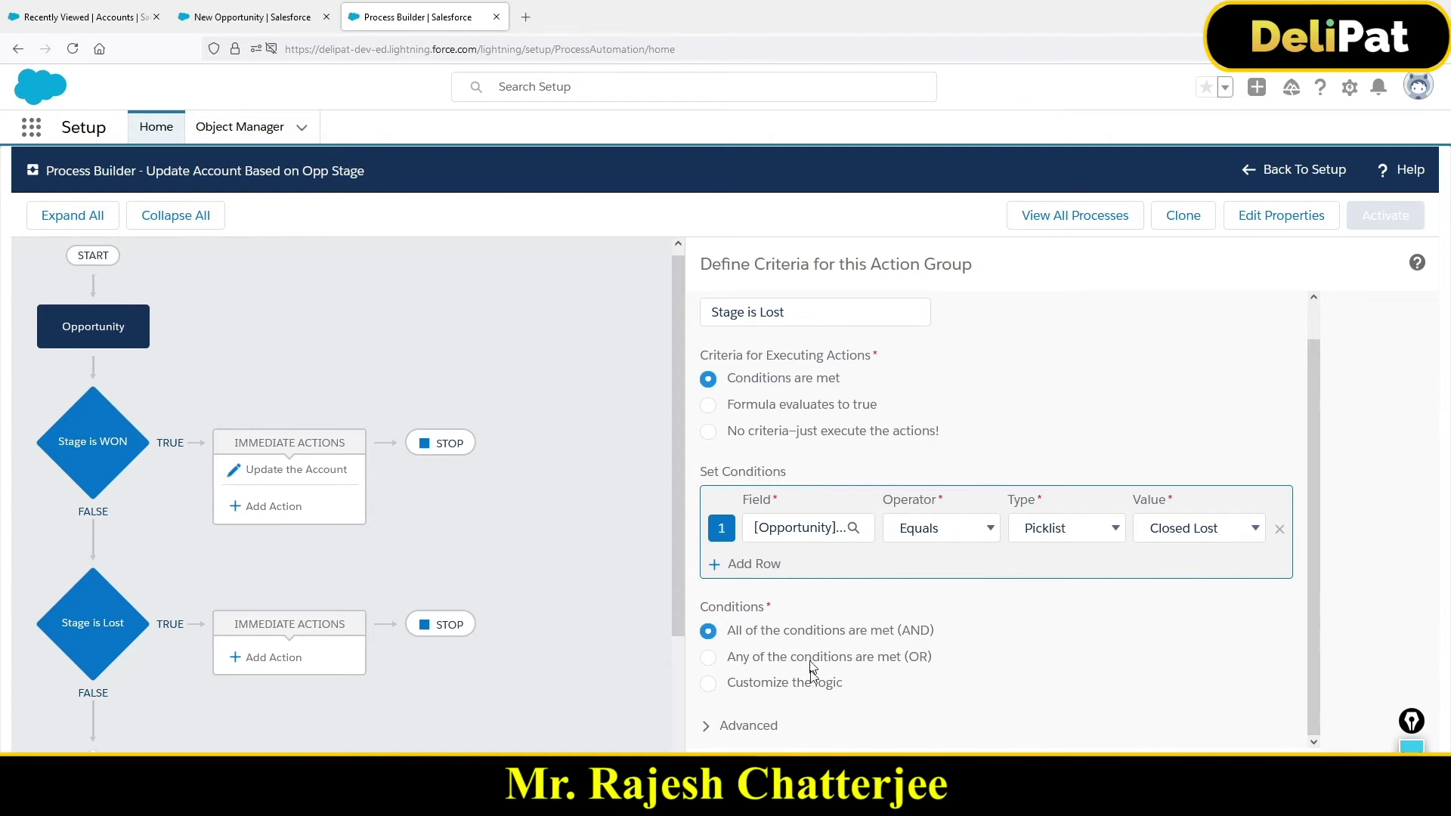
left_click(780, 683)
scroll(771, 677, "down", 2)
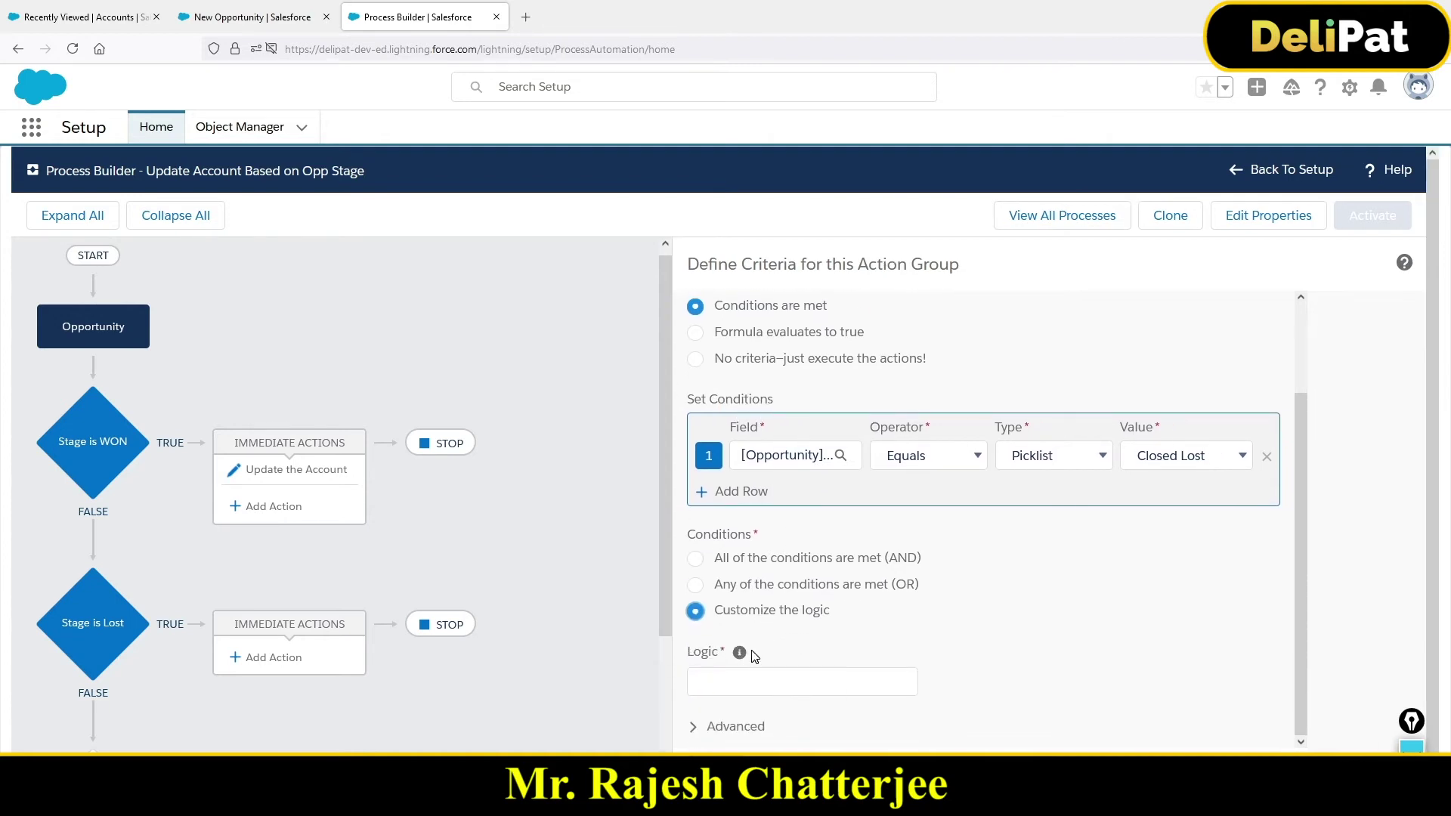
mouse_move(741, 659)
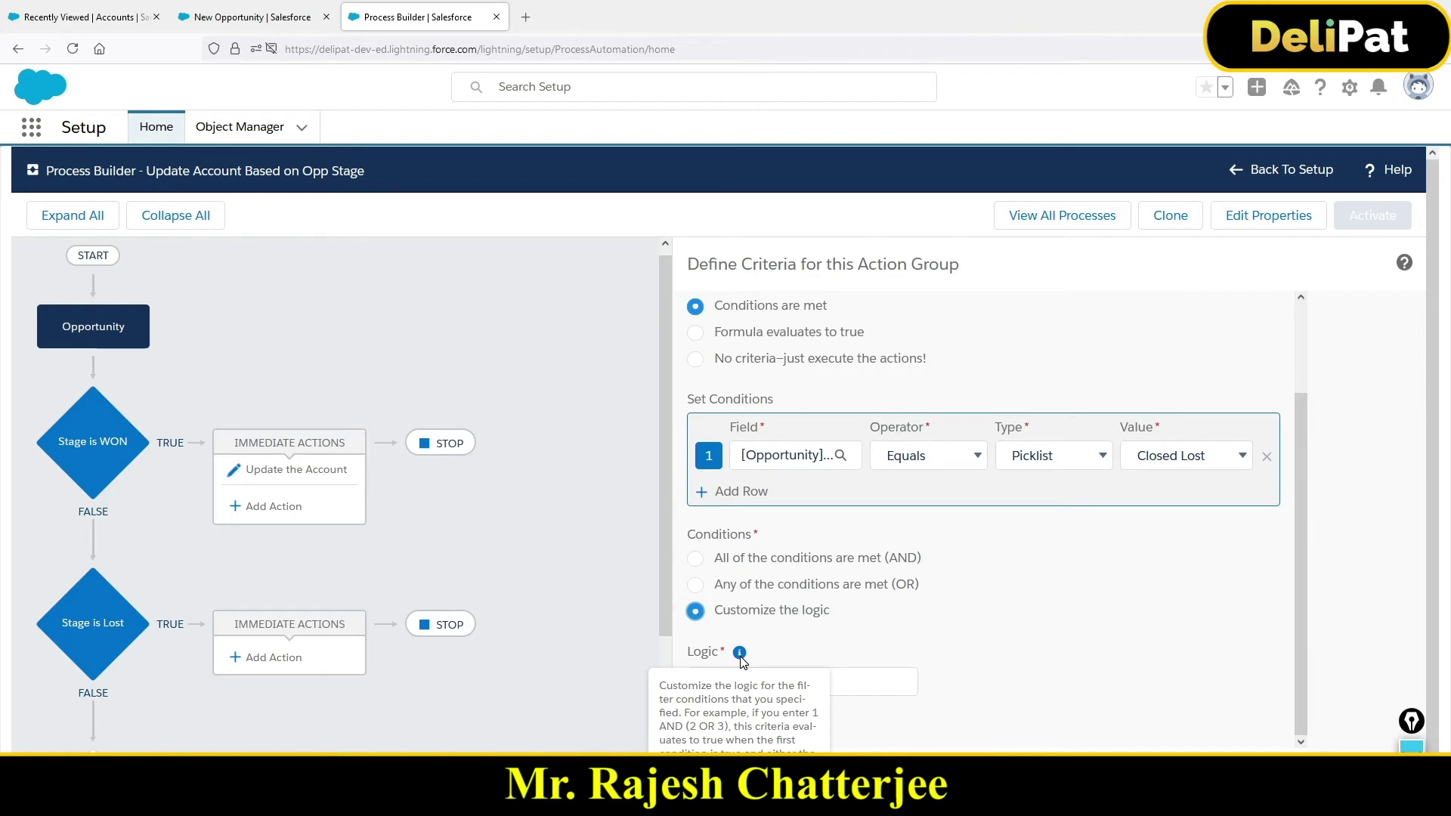
left_click(752, 559)
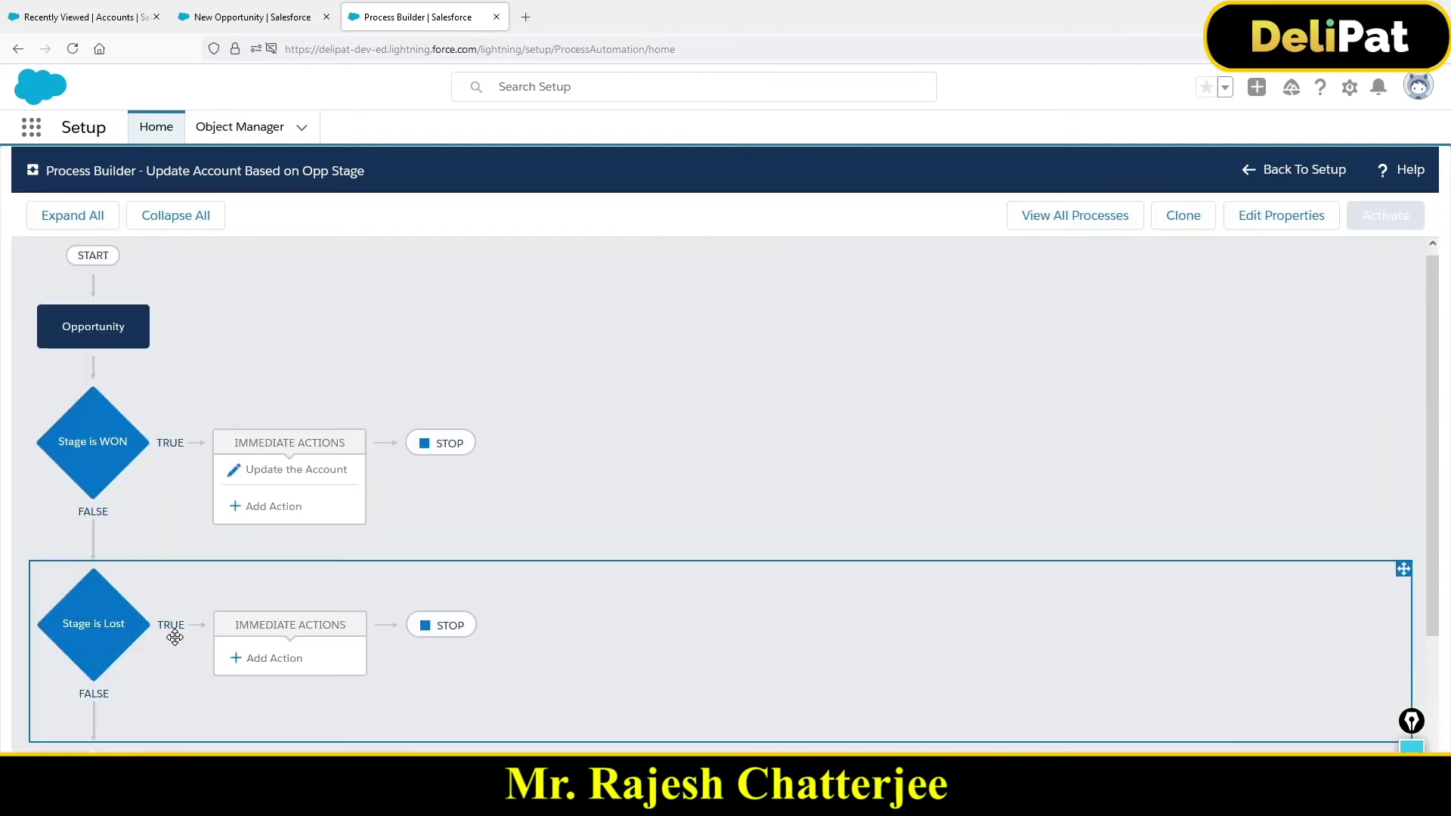
left_click(114, 643)
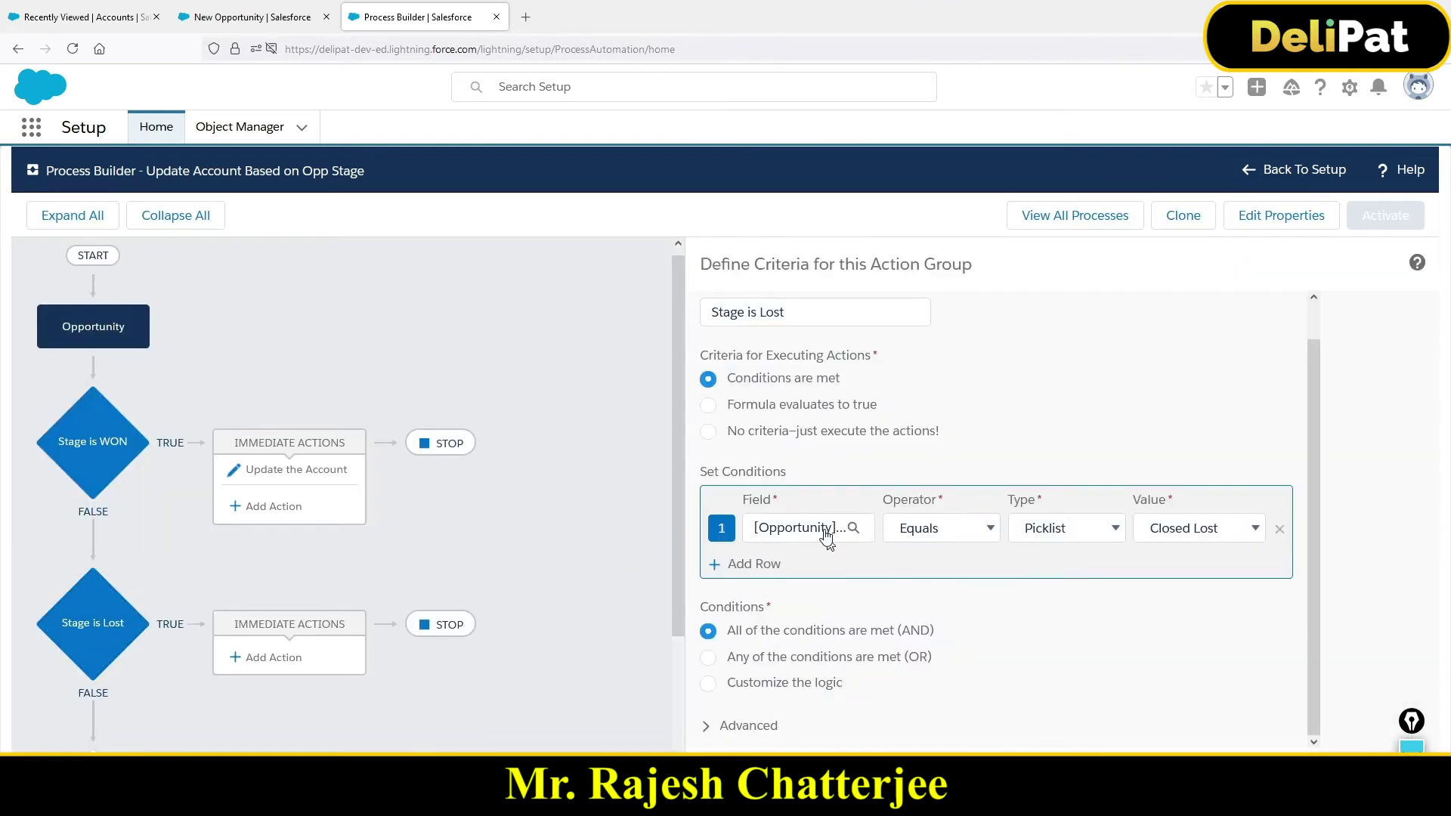
Add an immediate action of type Update Records named Update Acc status o Lost to the Stage is Lost criteria.
left_click(295, 658)
left_click(906, 354)
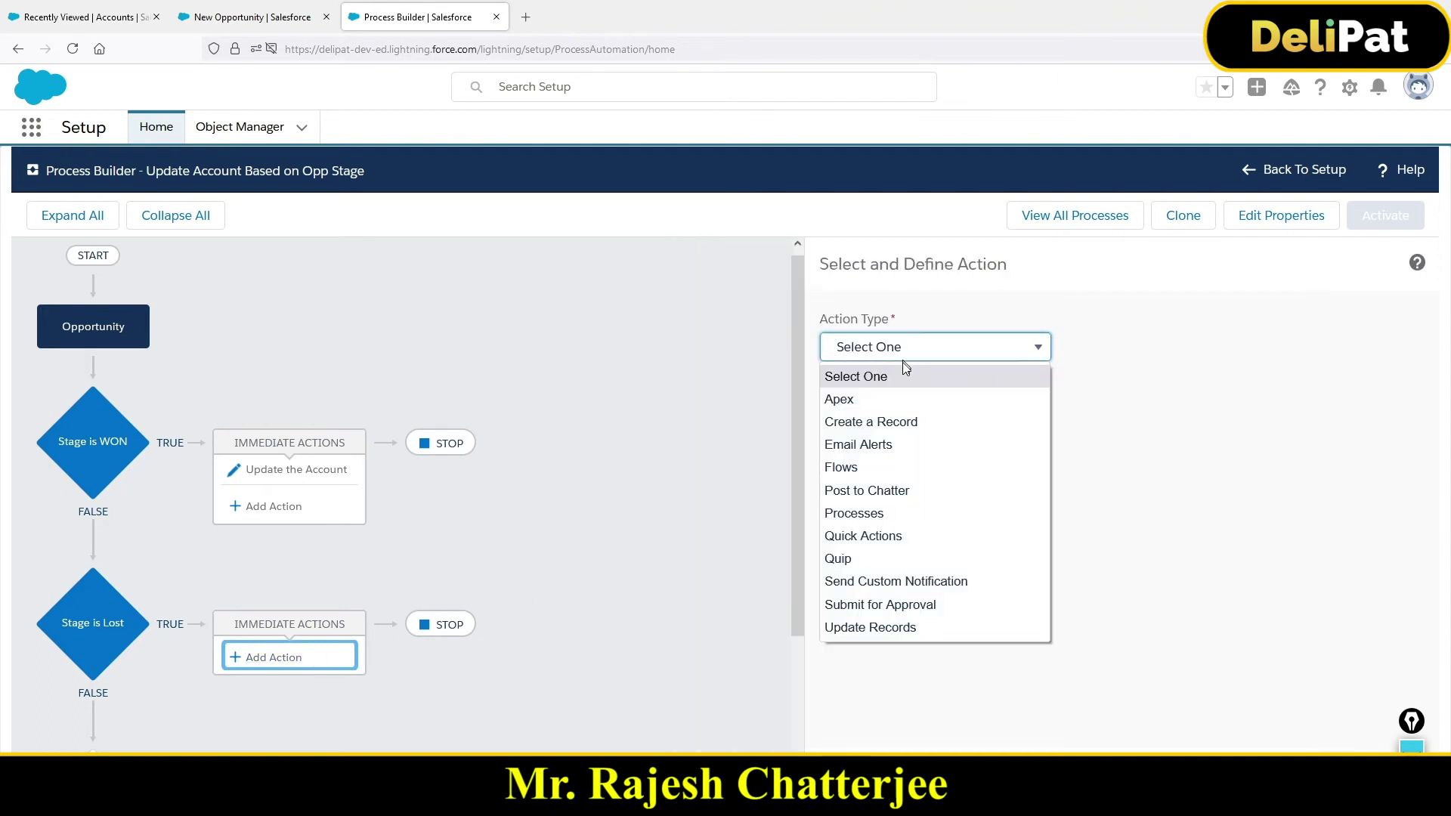
left_click(897, 636)
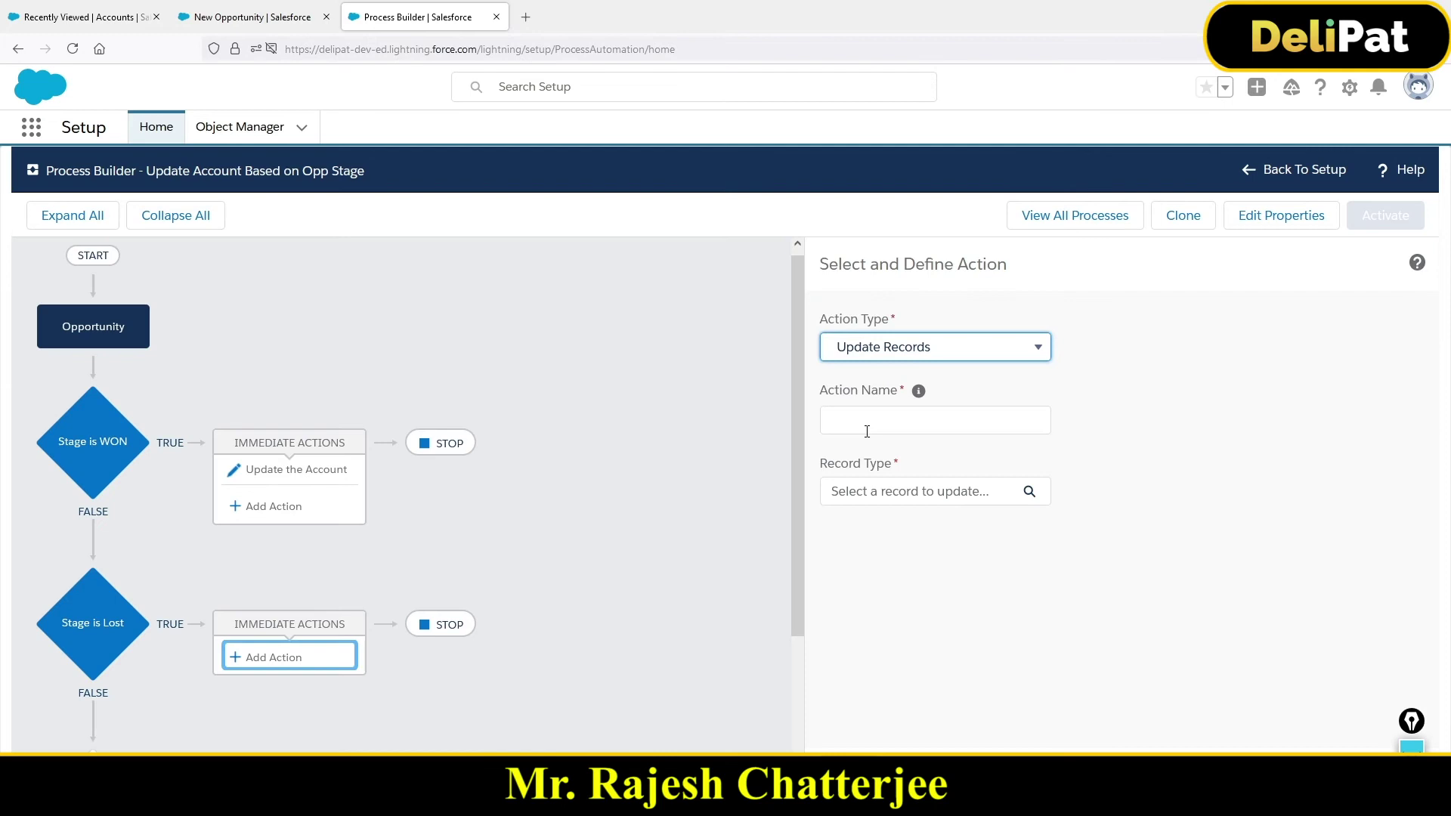
left_click(867, 431)
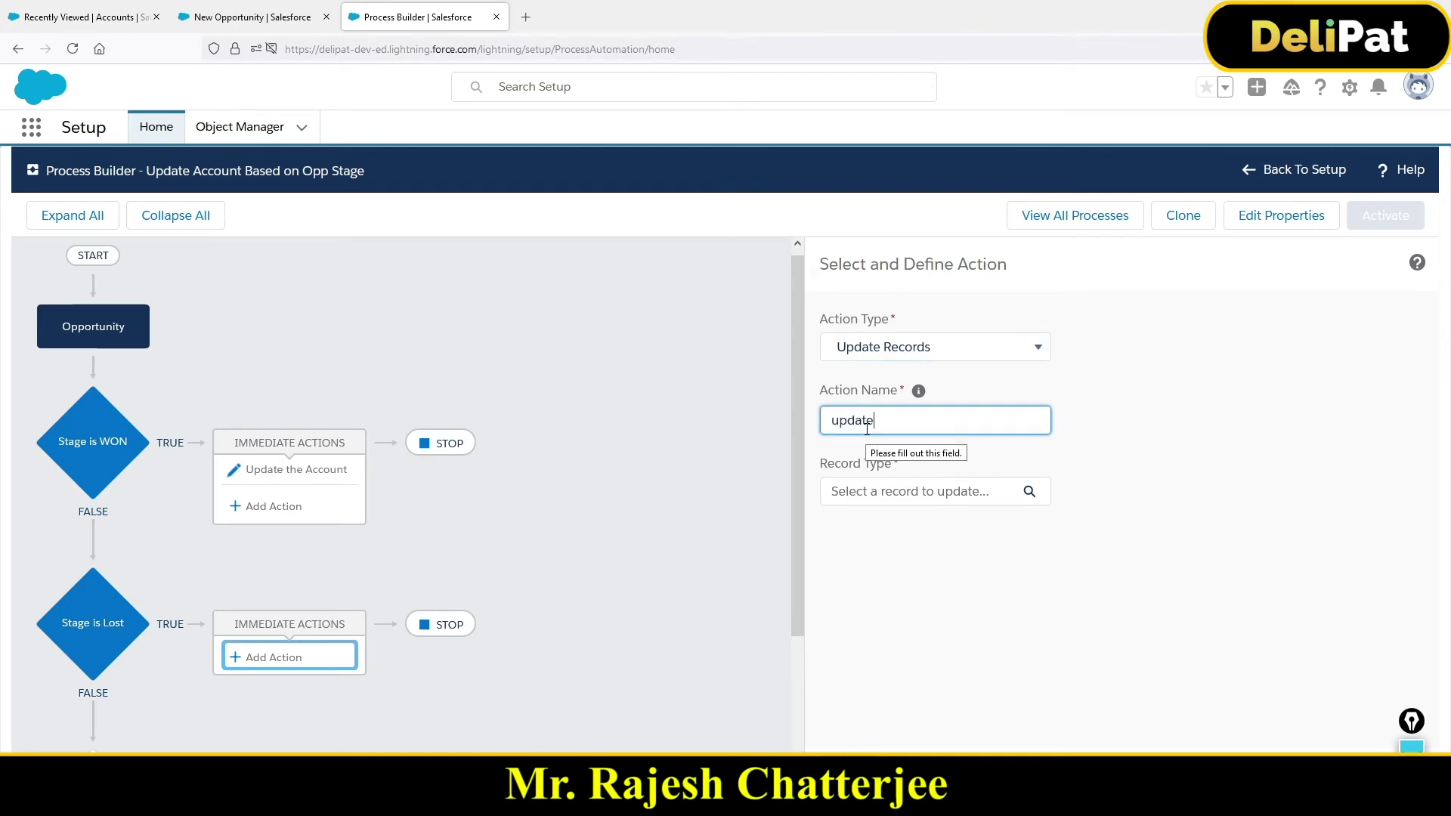
type("update Ac")
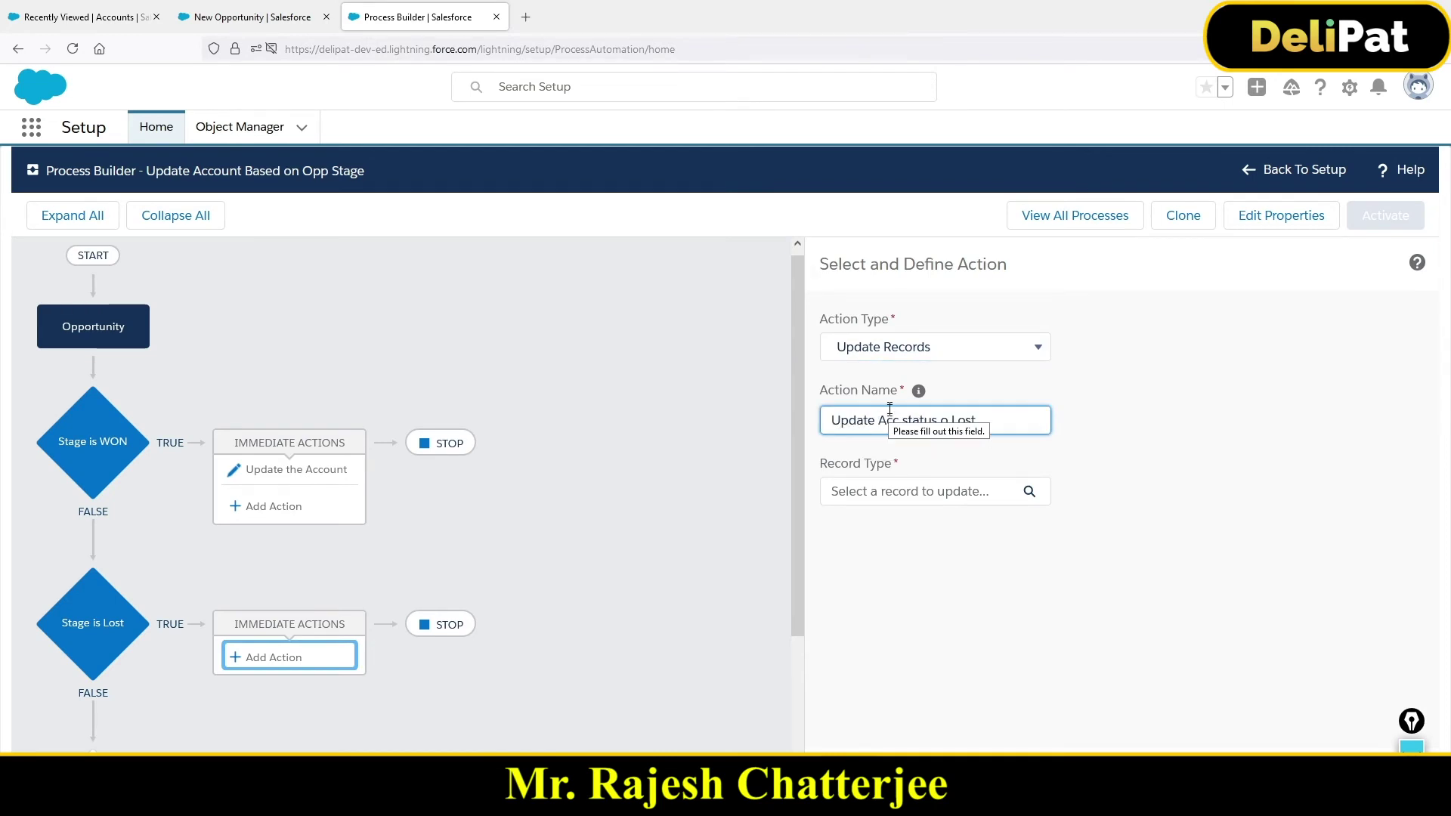
Choose the Account ID record related to the Opportunity as the record the Stage is Lost action updates.
left_click(917, 490)
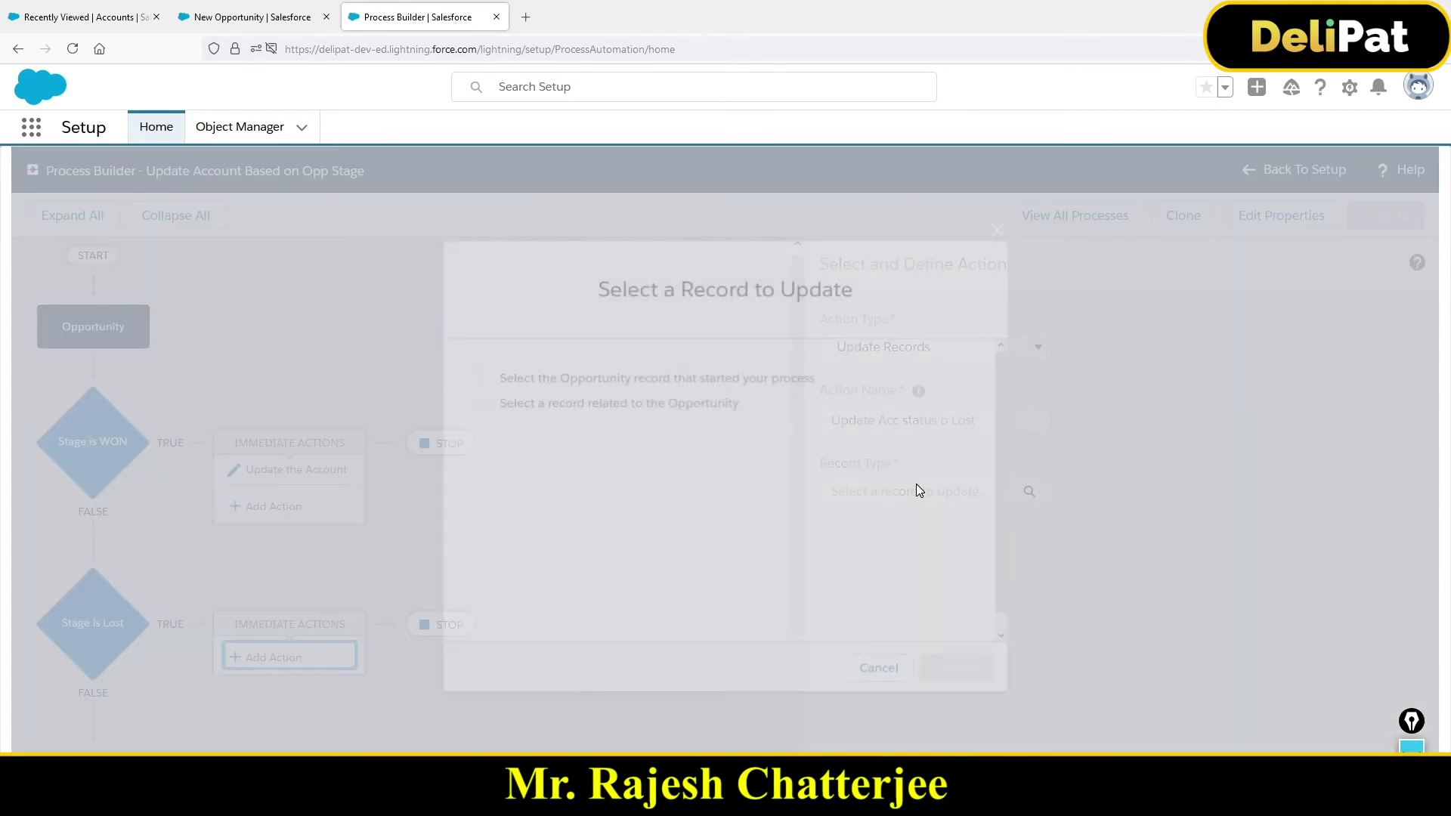
left_click(618, 402)
left_click(601, 436)
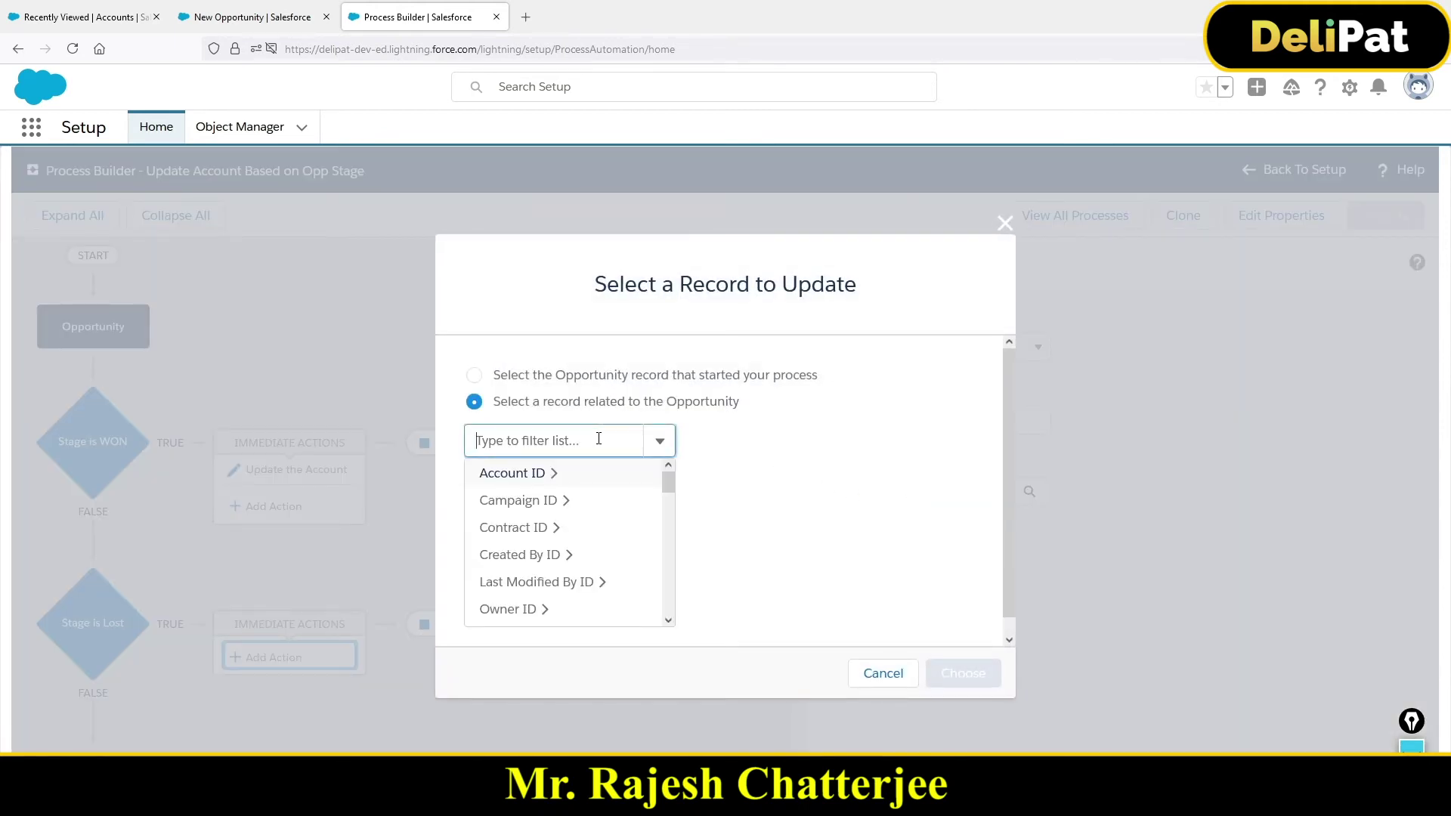
type("acc")
left_click(521, 502)
left_click(958, 673)
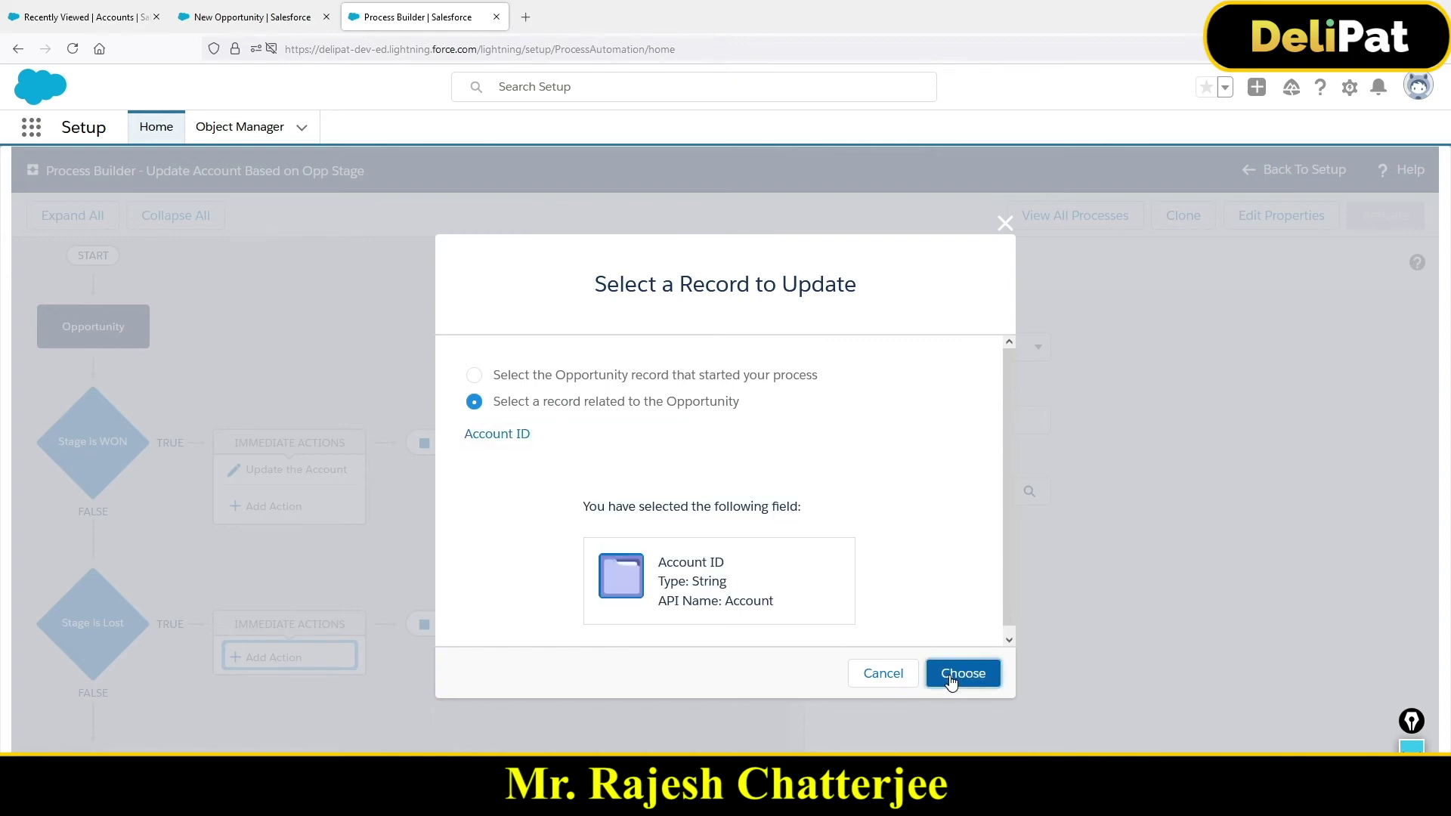
Set the Stage is Lost action to update the account's Status field to Lost, and save the action.
left_click(918, 630)
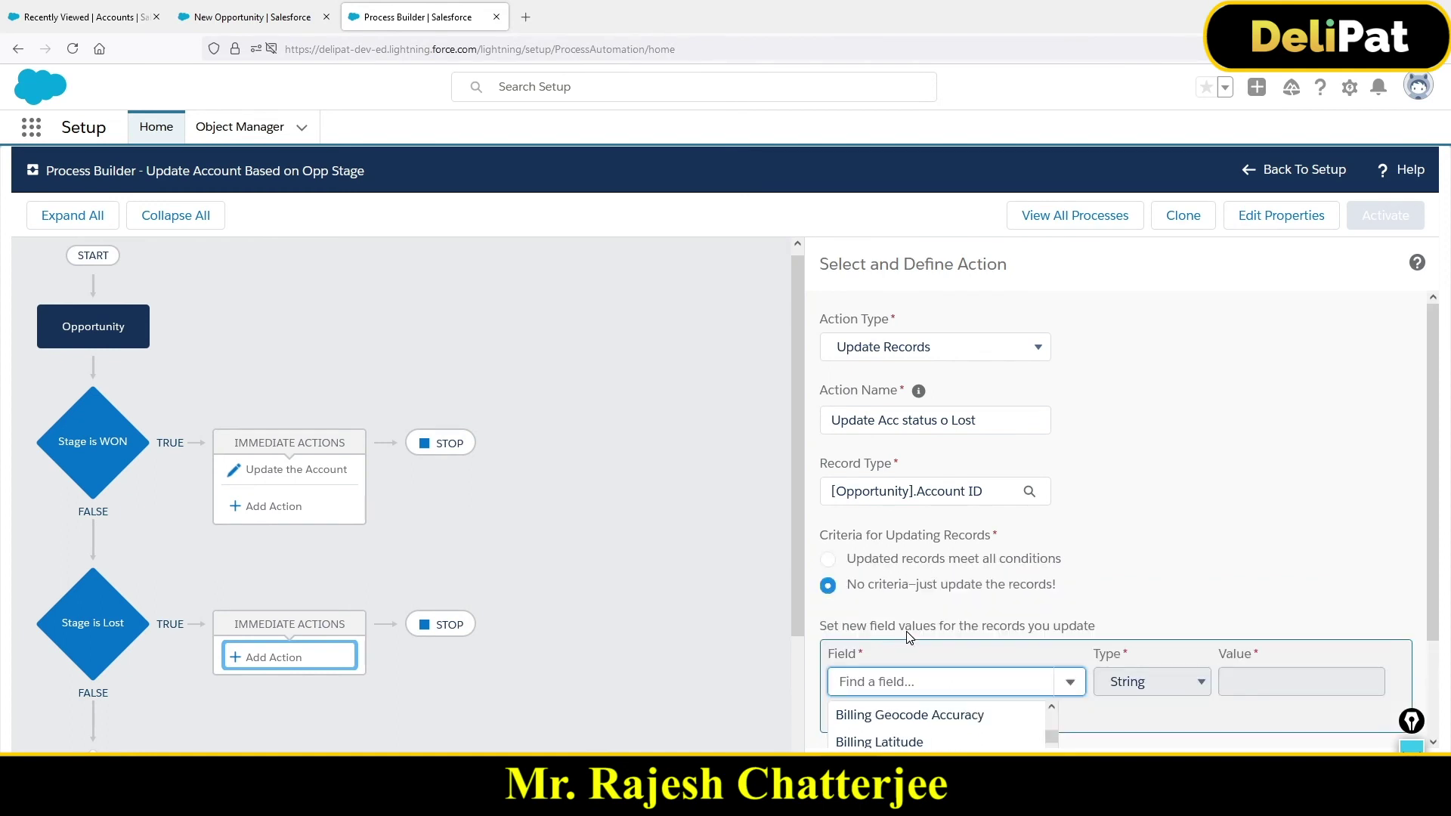
type("stat")
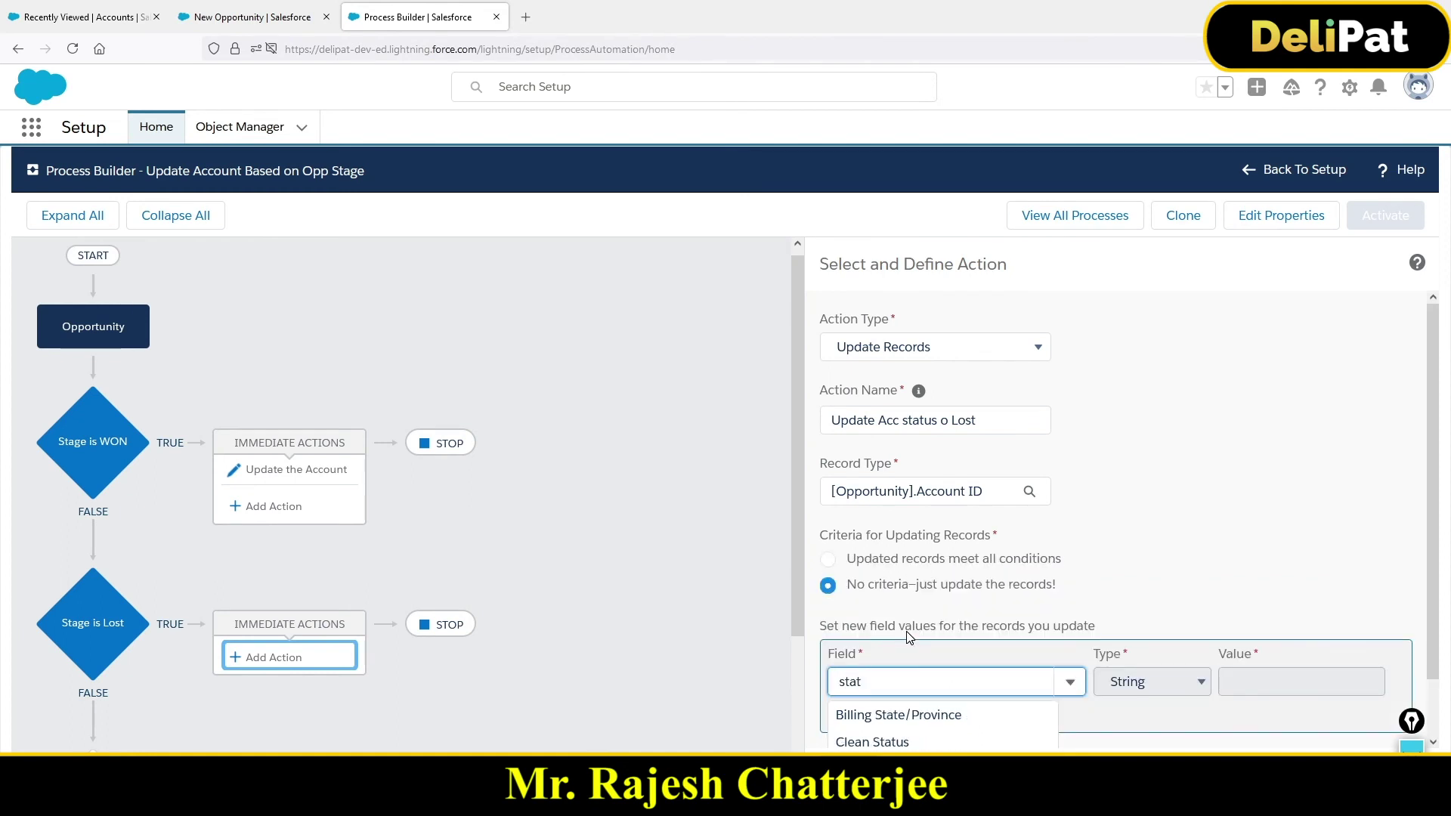
scroll(897, 748, "down", 1)
left_click(882, 734)
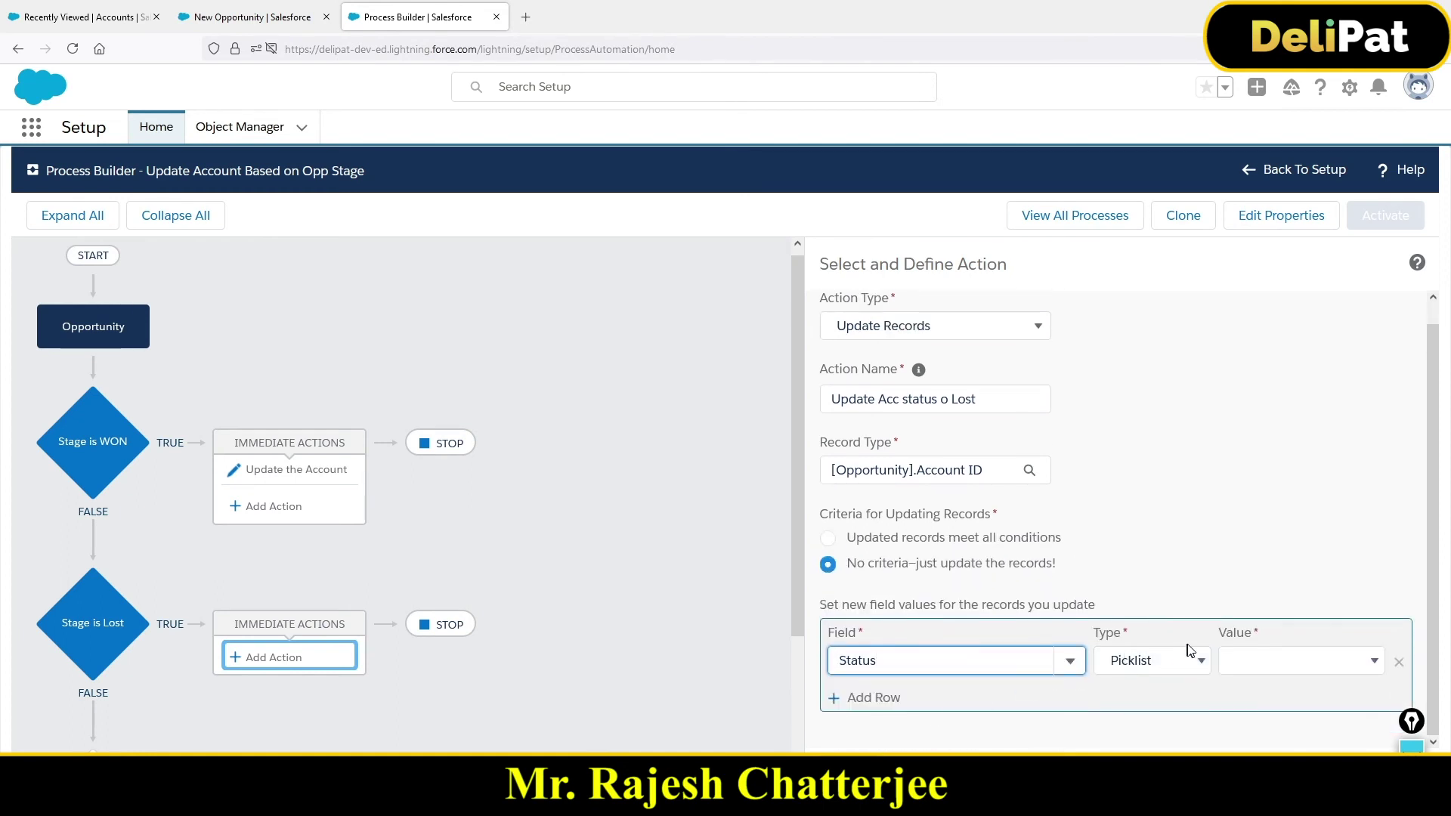
left_click(1277, 666)
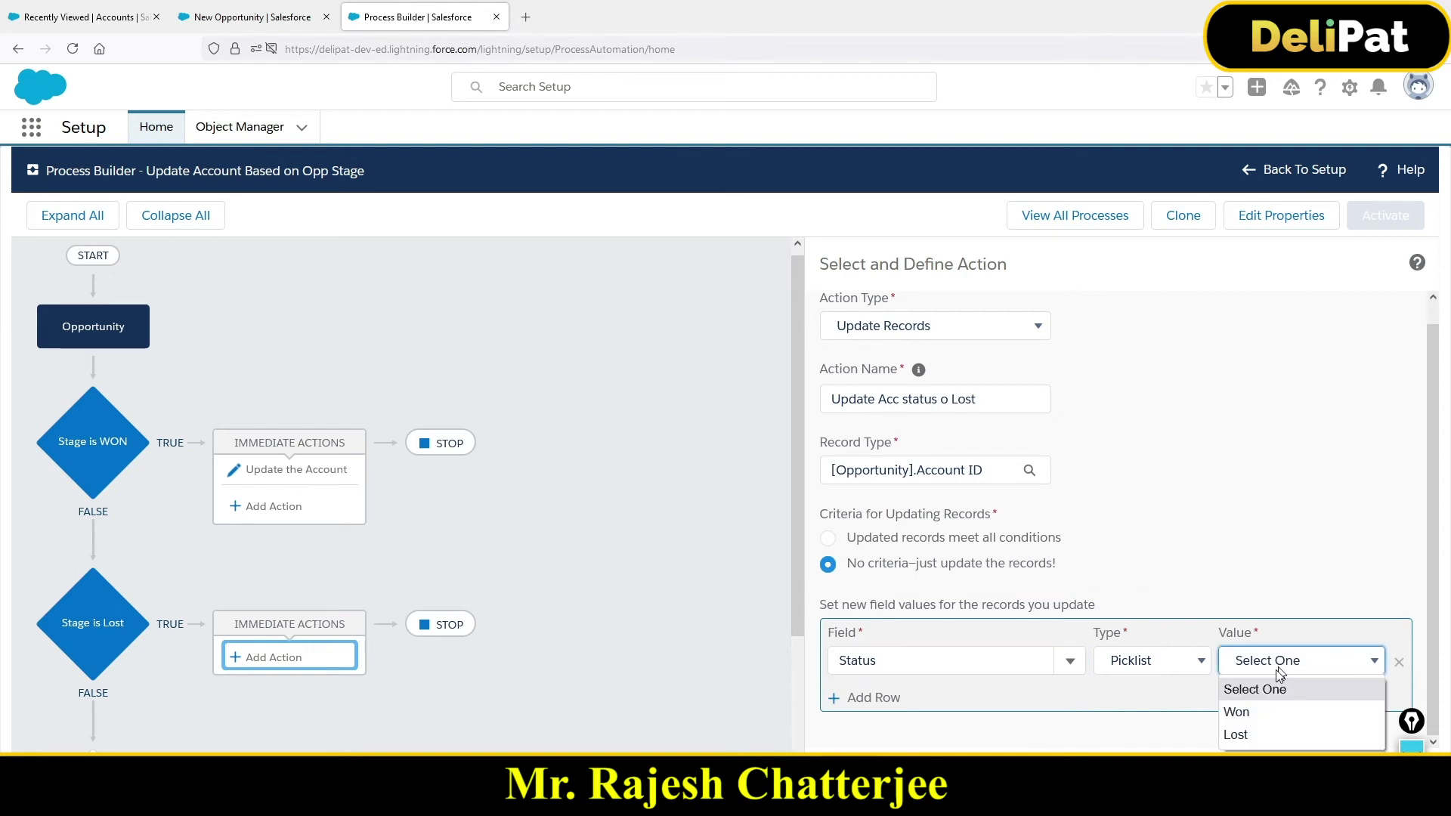
left_click(1261, 735)
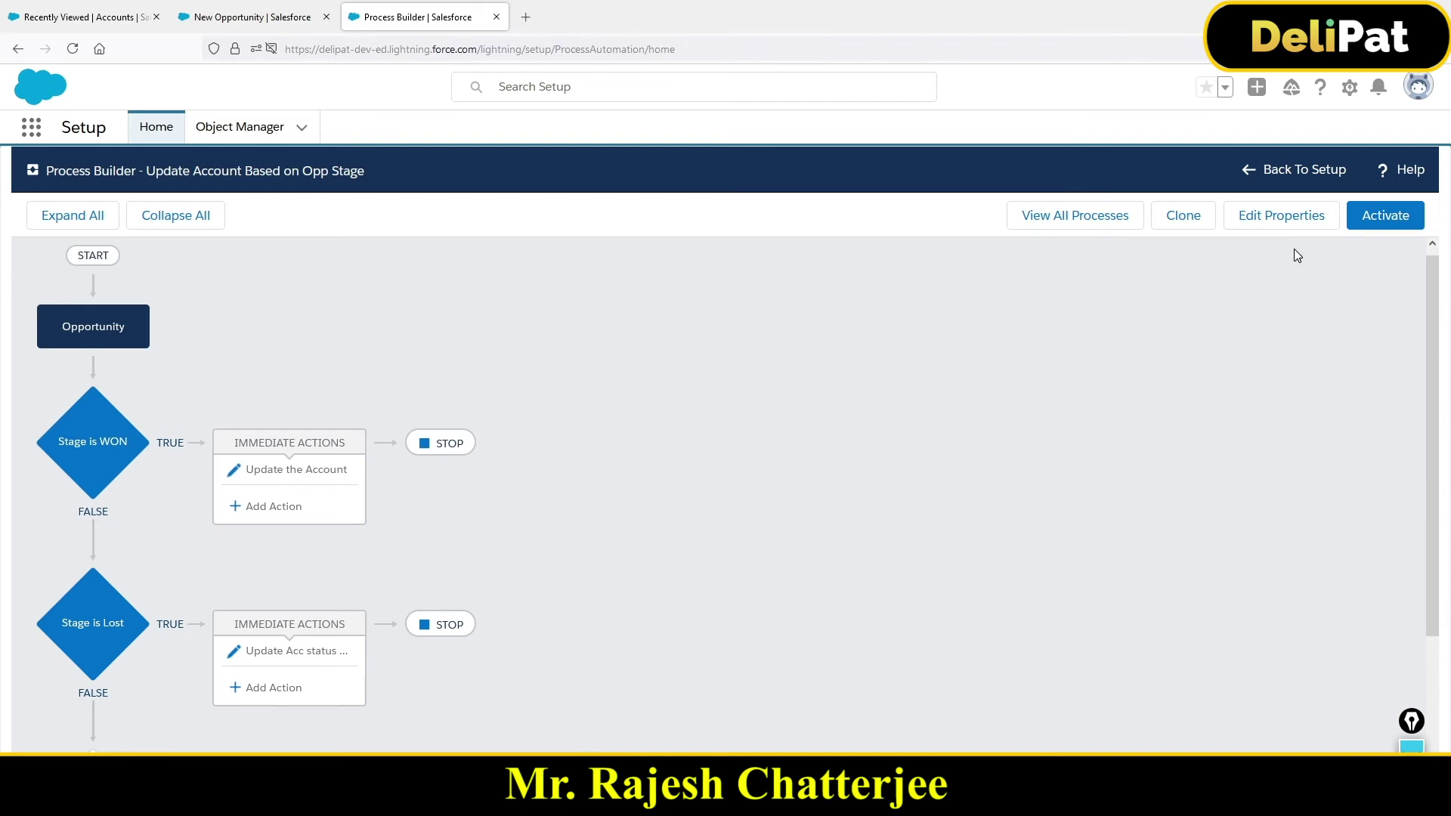
Activate the Update Account Based on Opp Stage process and confirm the activation.
left_click(1357, 215)
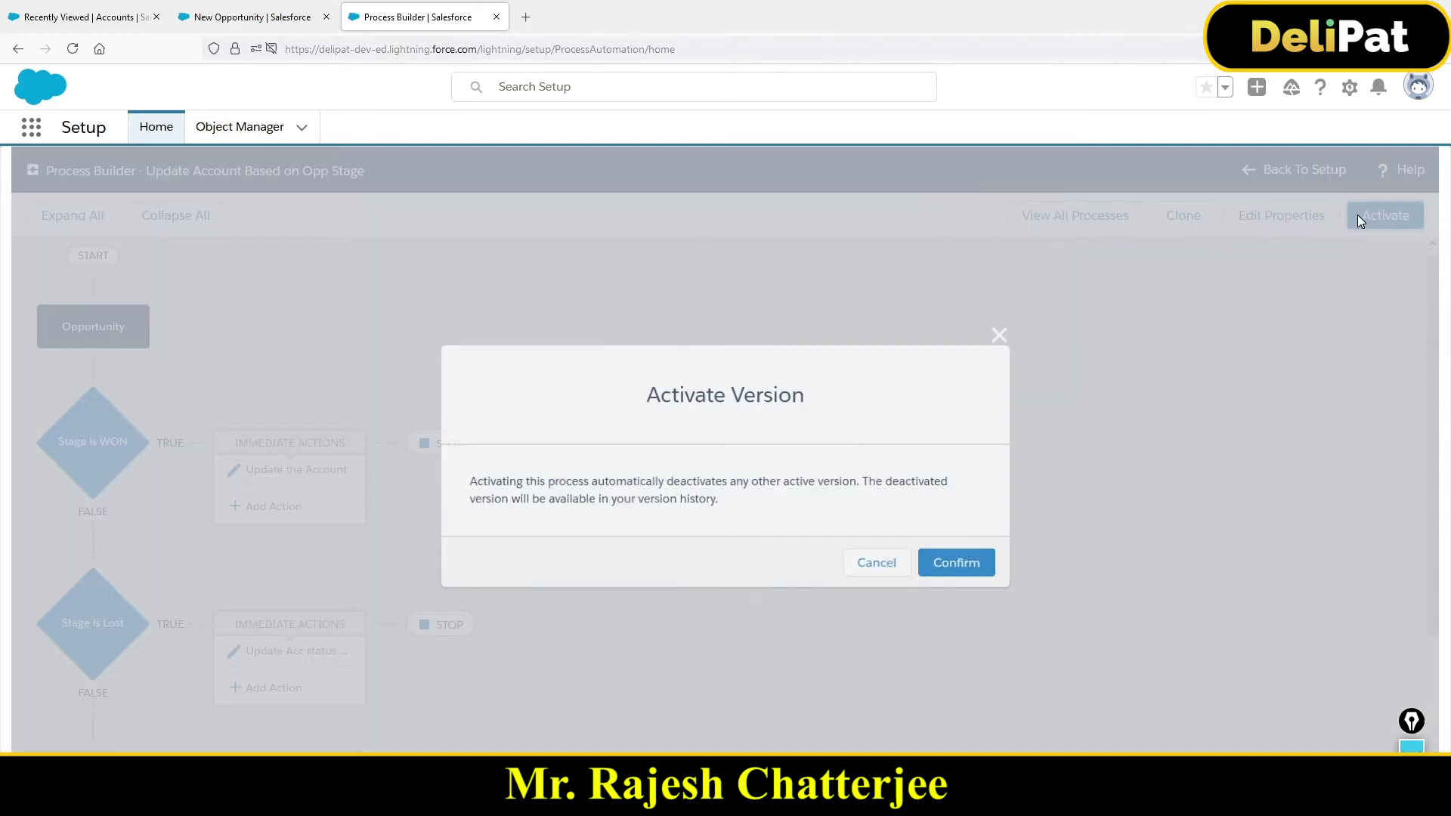
left_click(935, 568)
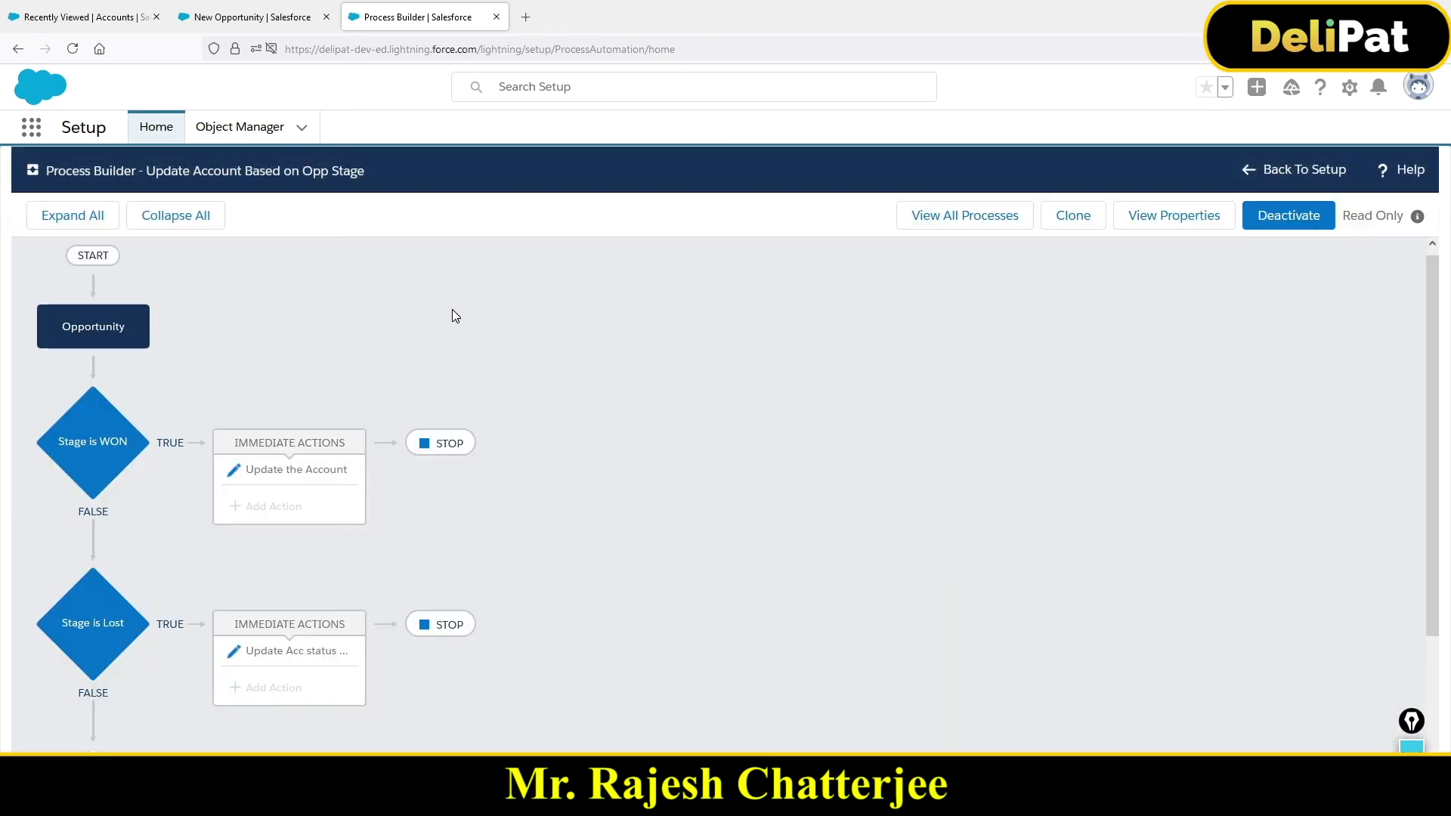
Cancel the new opportunity form on the Testing Process Builder account and open the details of opportunity opp1.
left_click(261, 24)
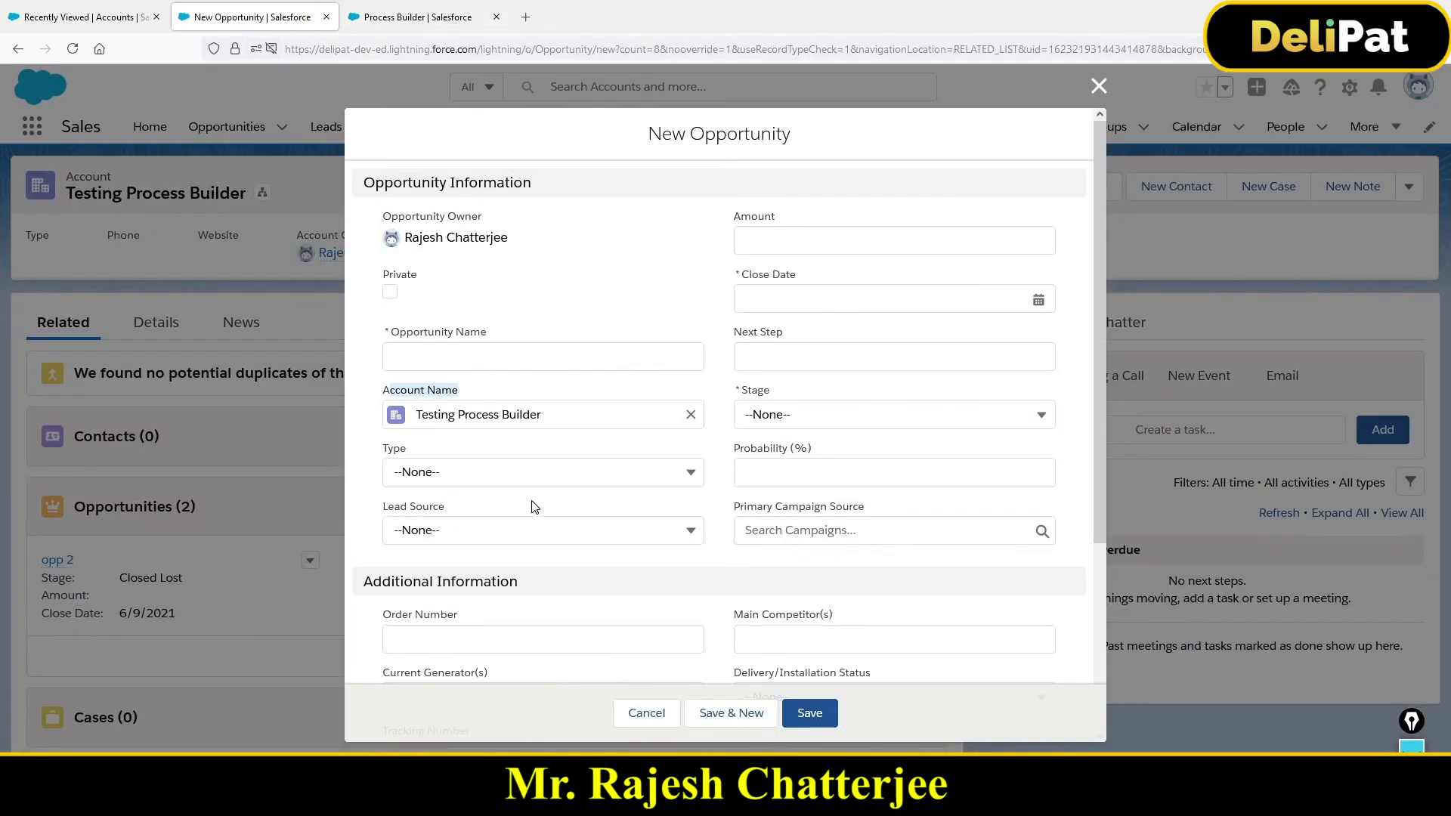
left_click(647, 713)
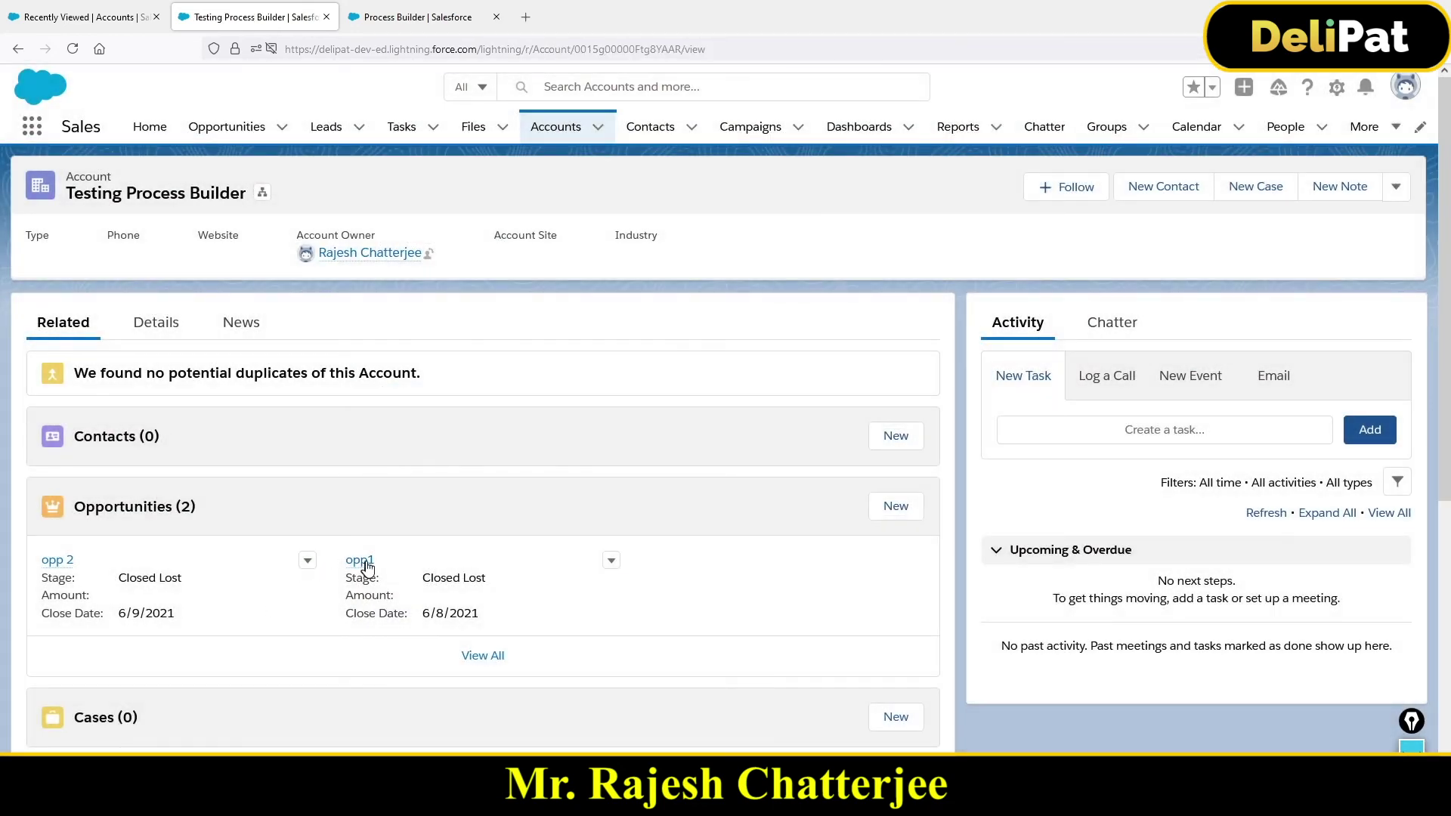
mouse_move(367, 567)
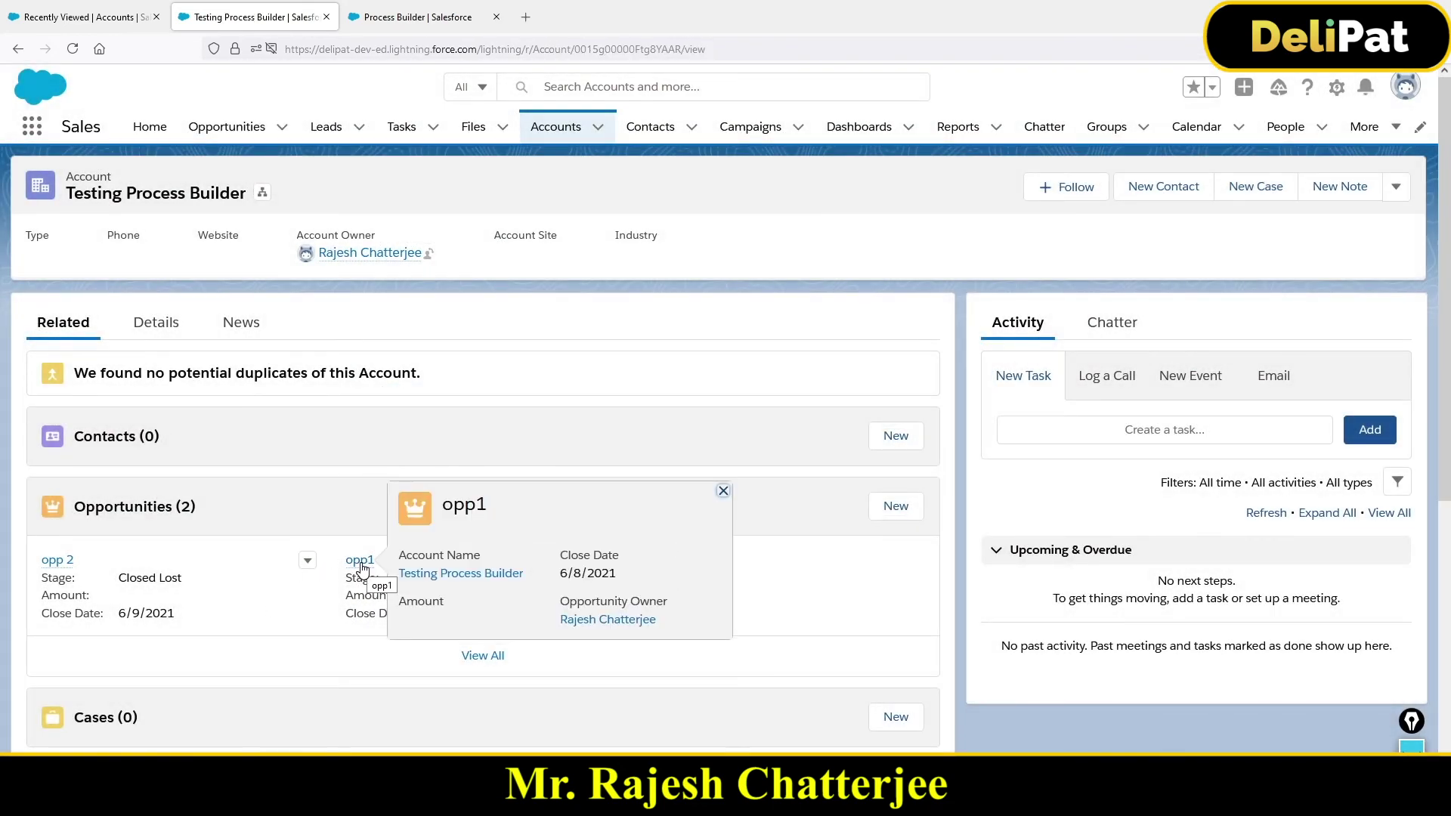
left_click(361, 563)
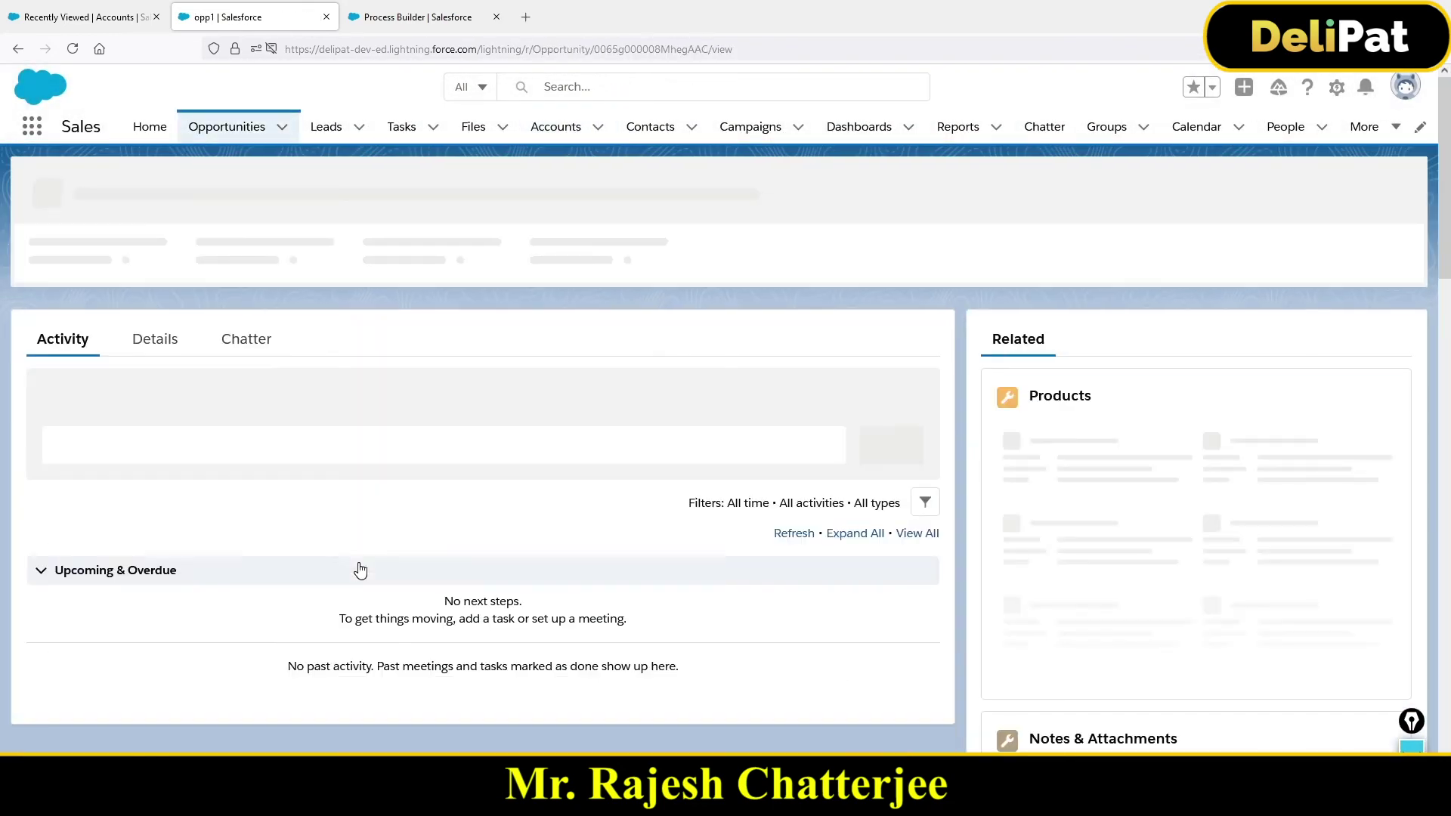
left_click(153, 387)
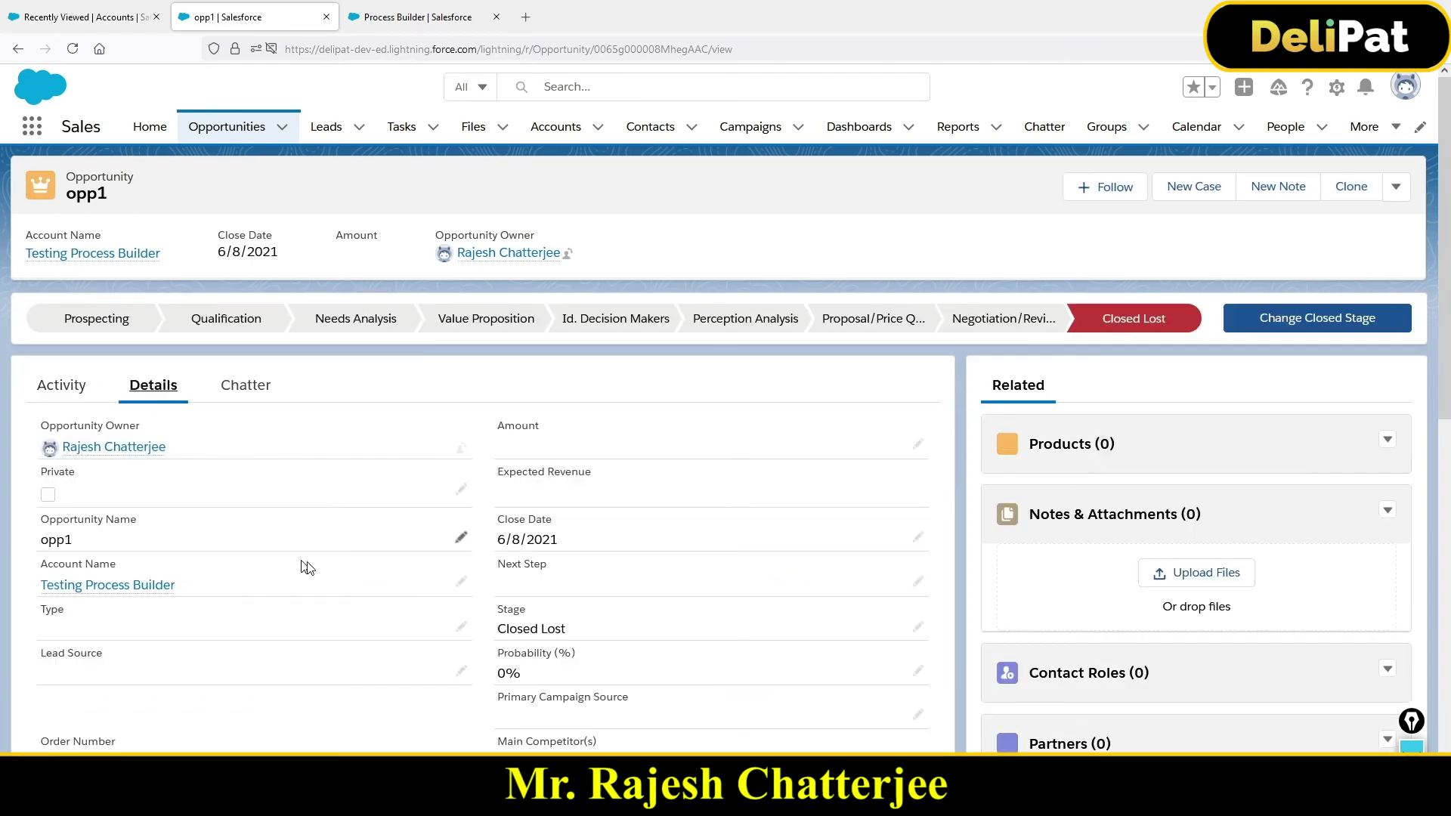
Open opp1's related account, Testing Process Builder, in a separate browser tab and check the Status field in its details.
right_click(69, 586)
left_click(124, 354)
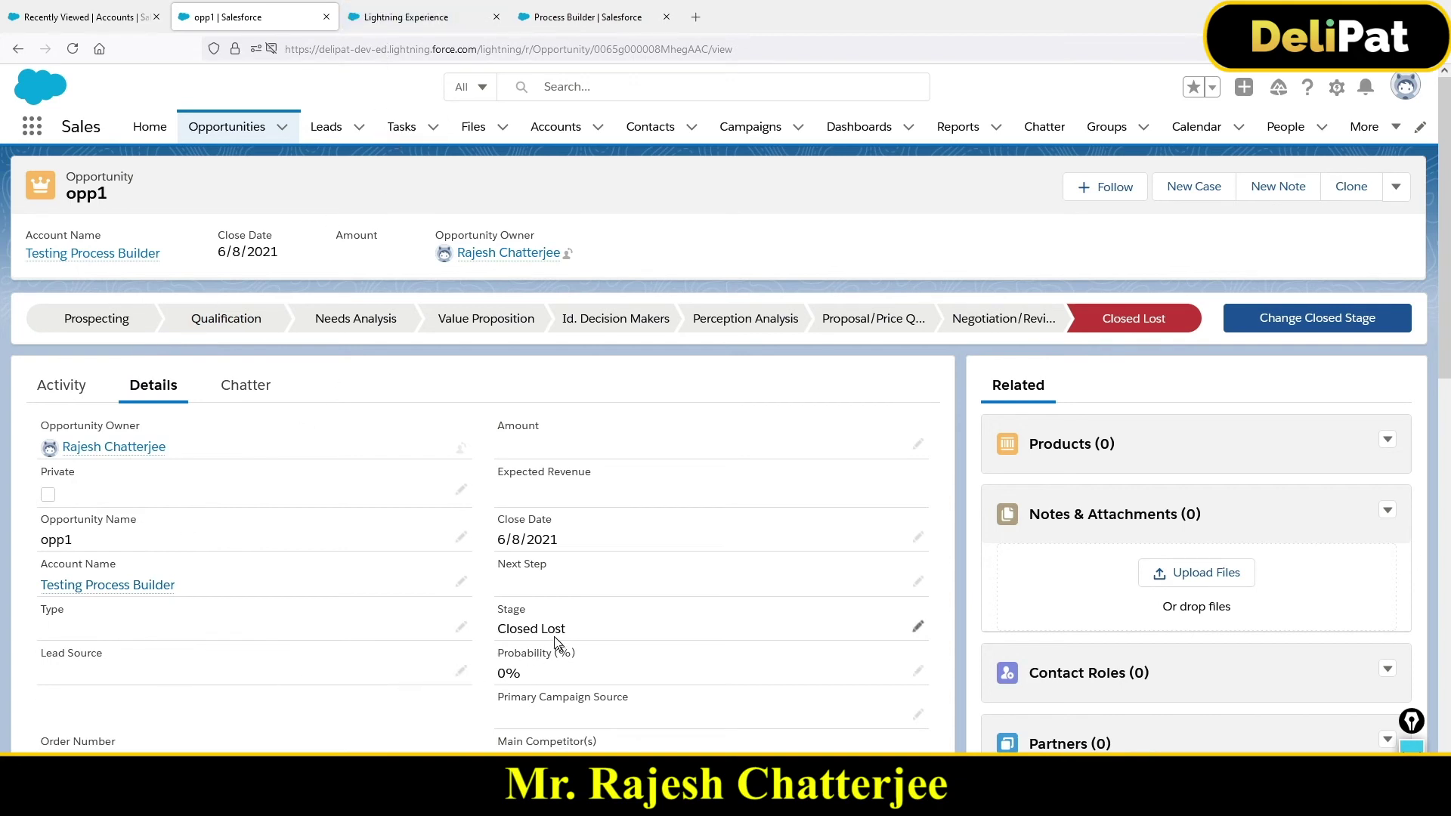
left_click(389, 21)
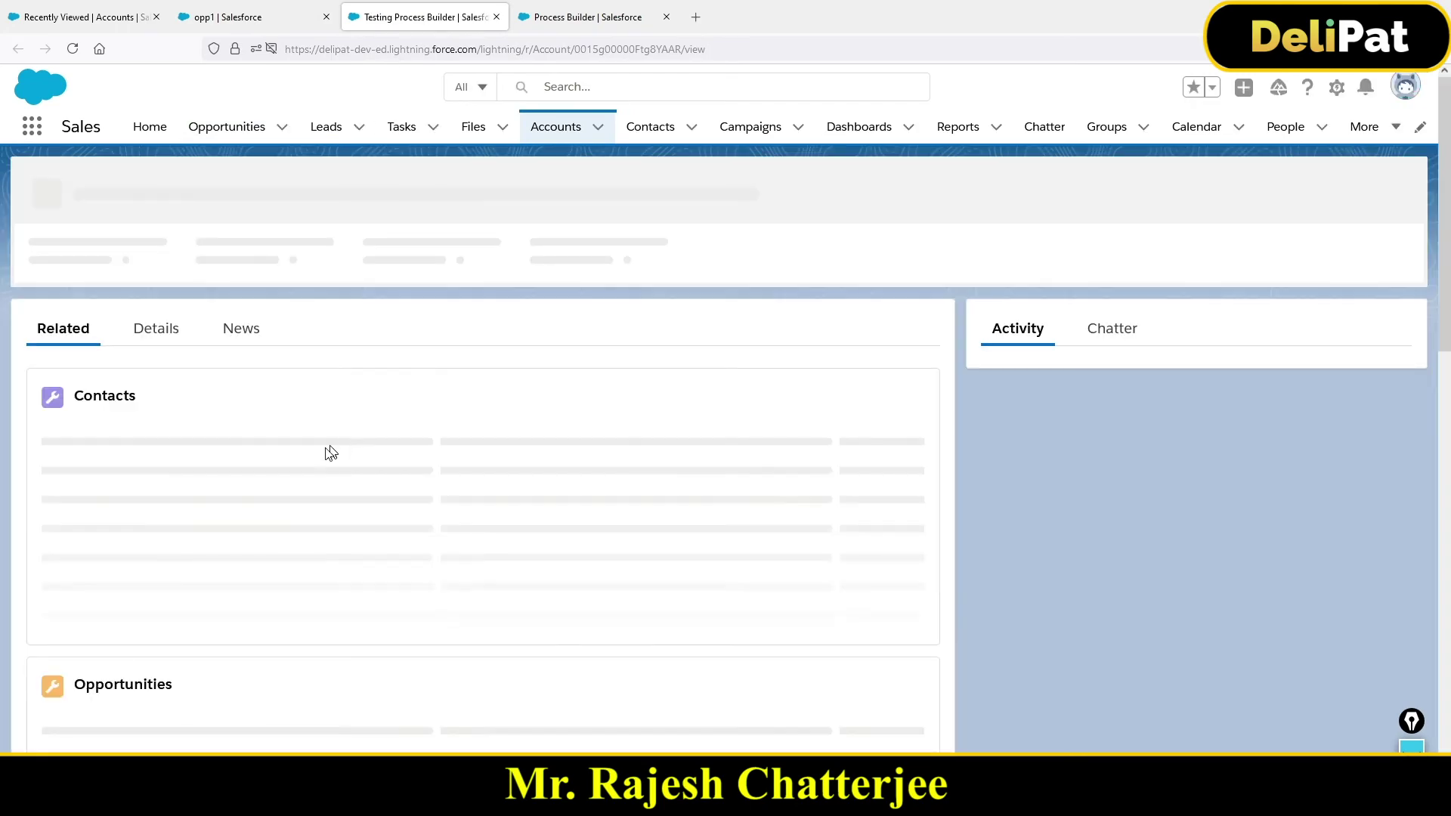
left_click(158, 320)
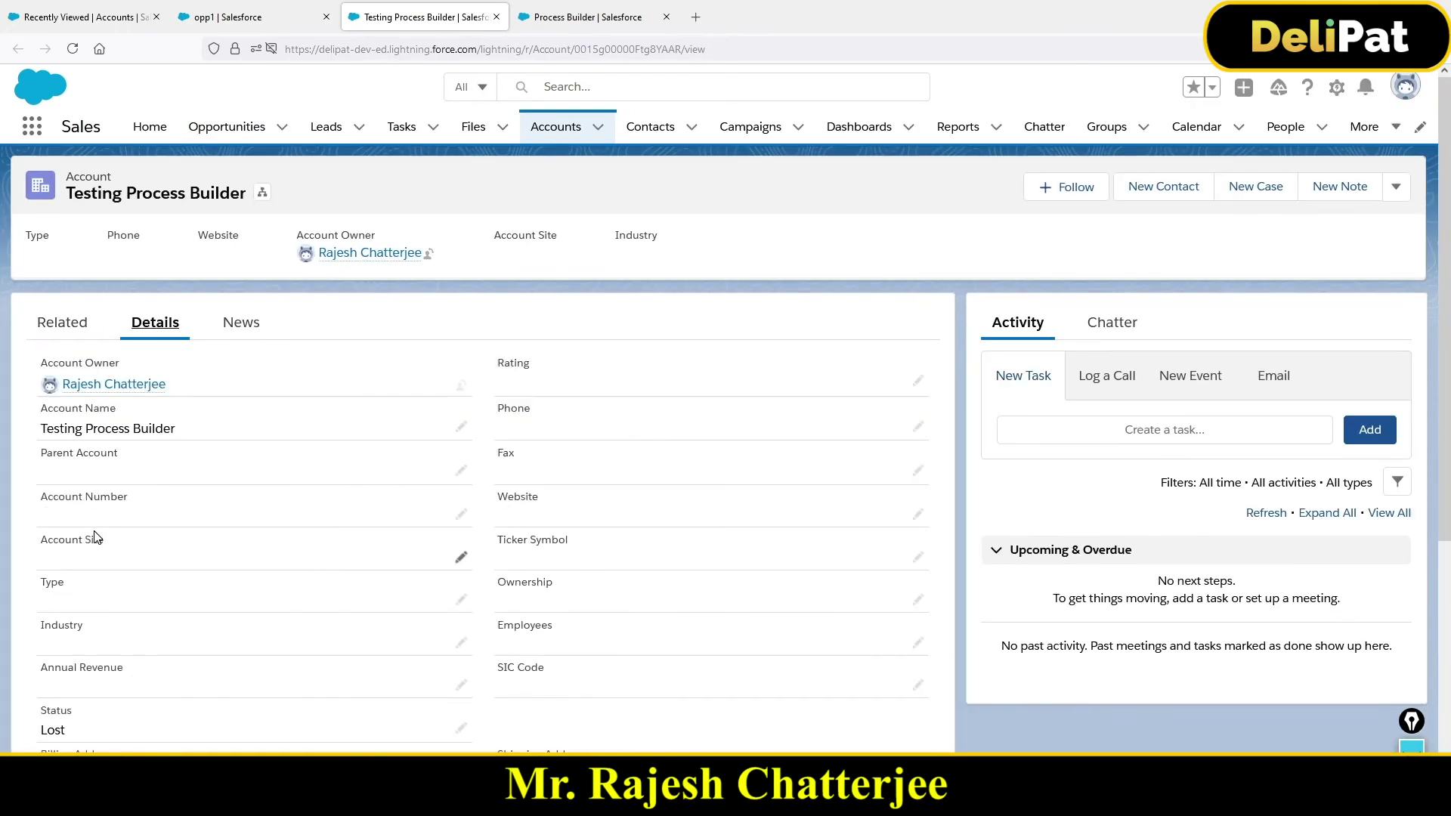
scroll(94, 535, "down", 3)
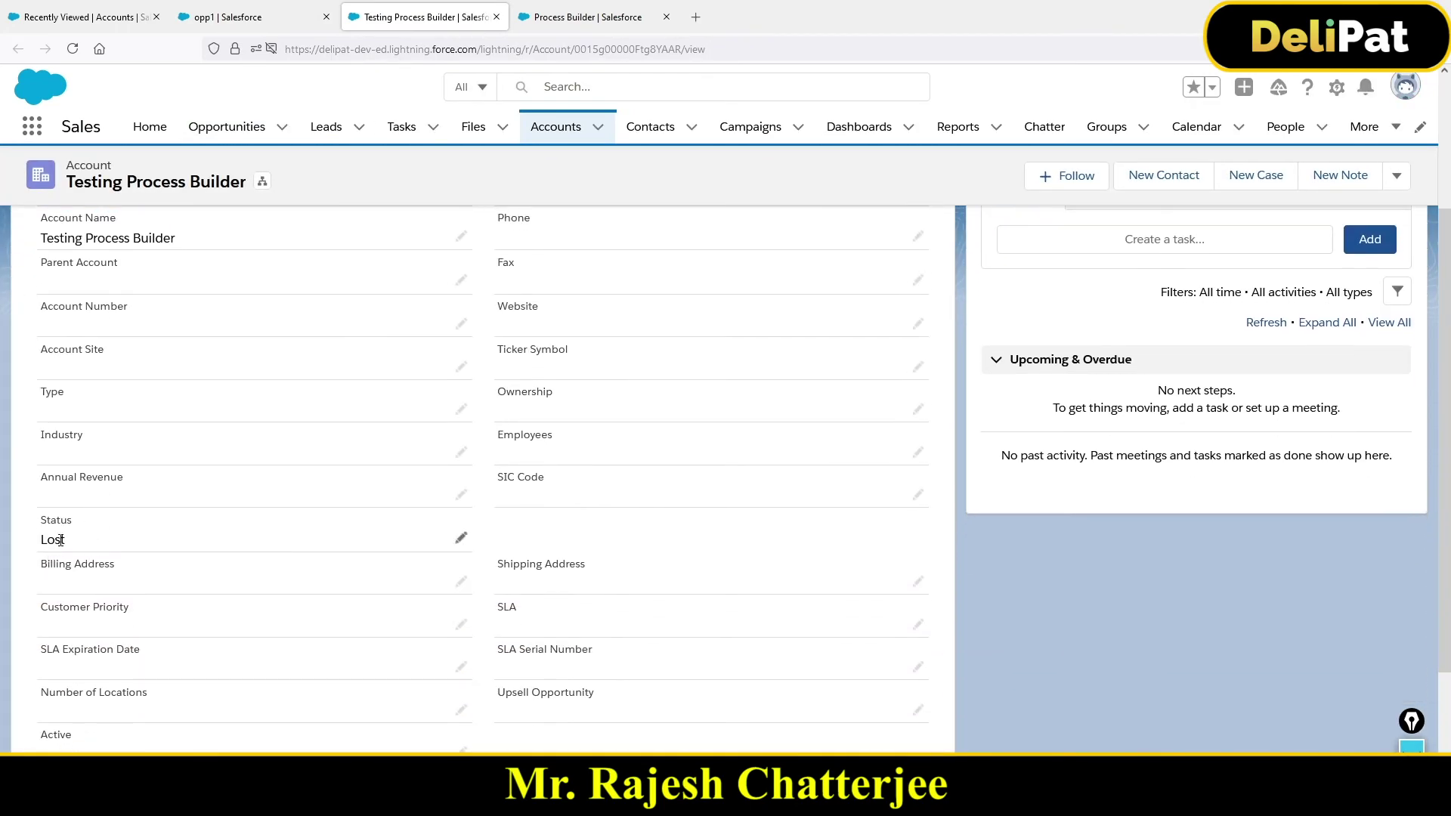
Return to opportunity opp1, change its Stage to Closed Won, and save the record.
left_click(233, 17)
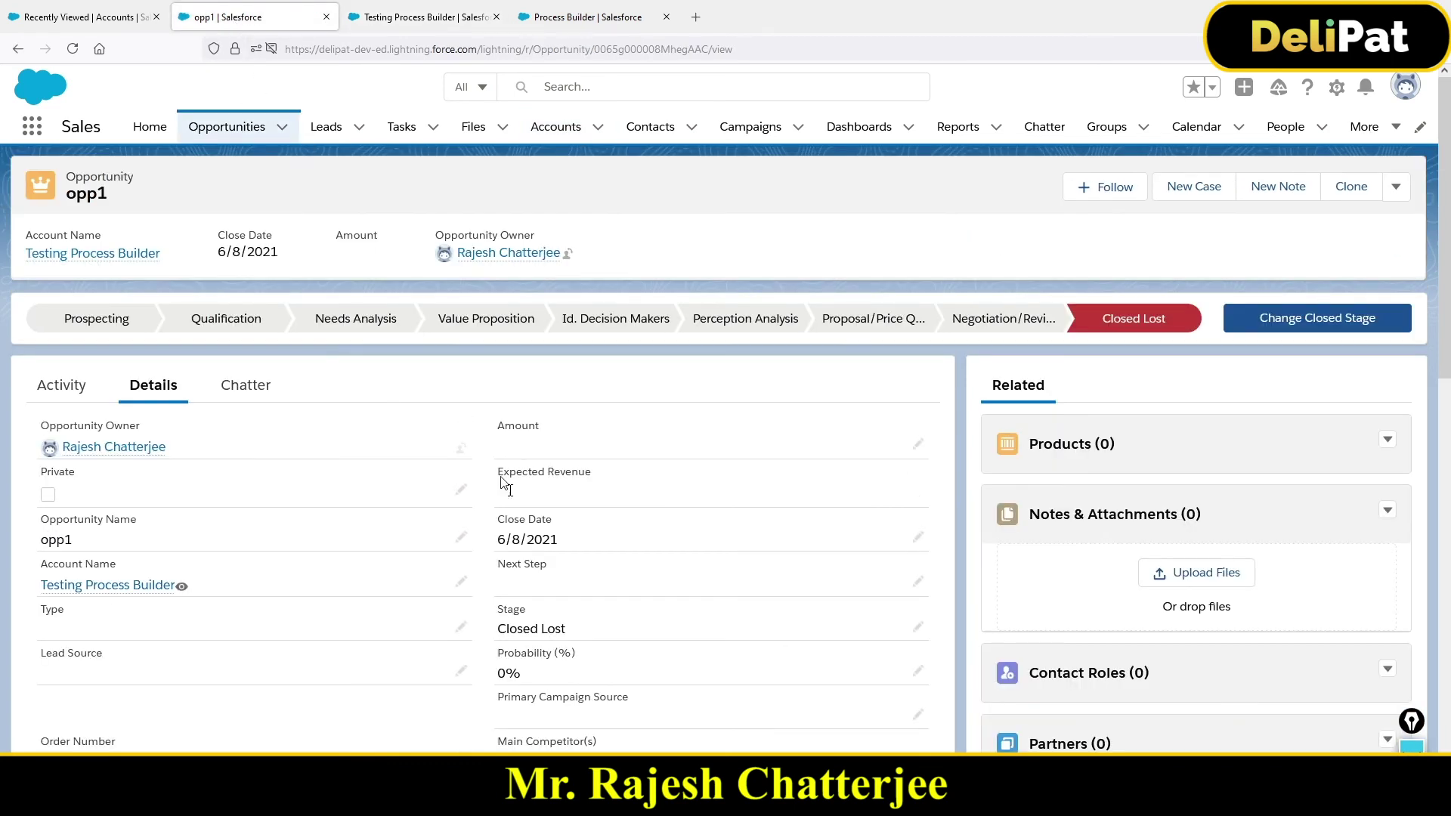
left_click(917, 627)
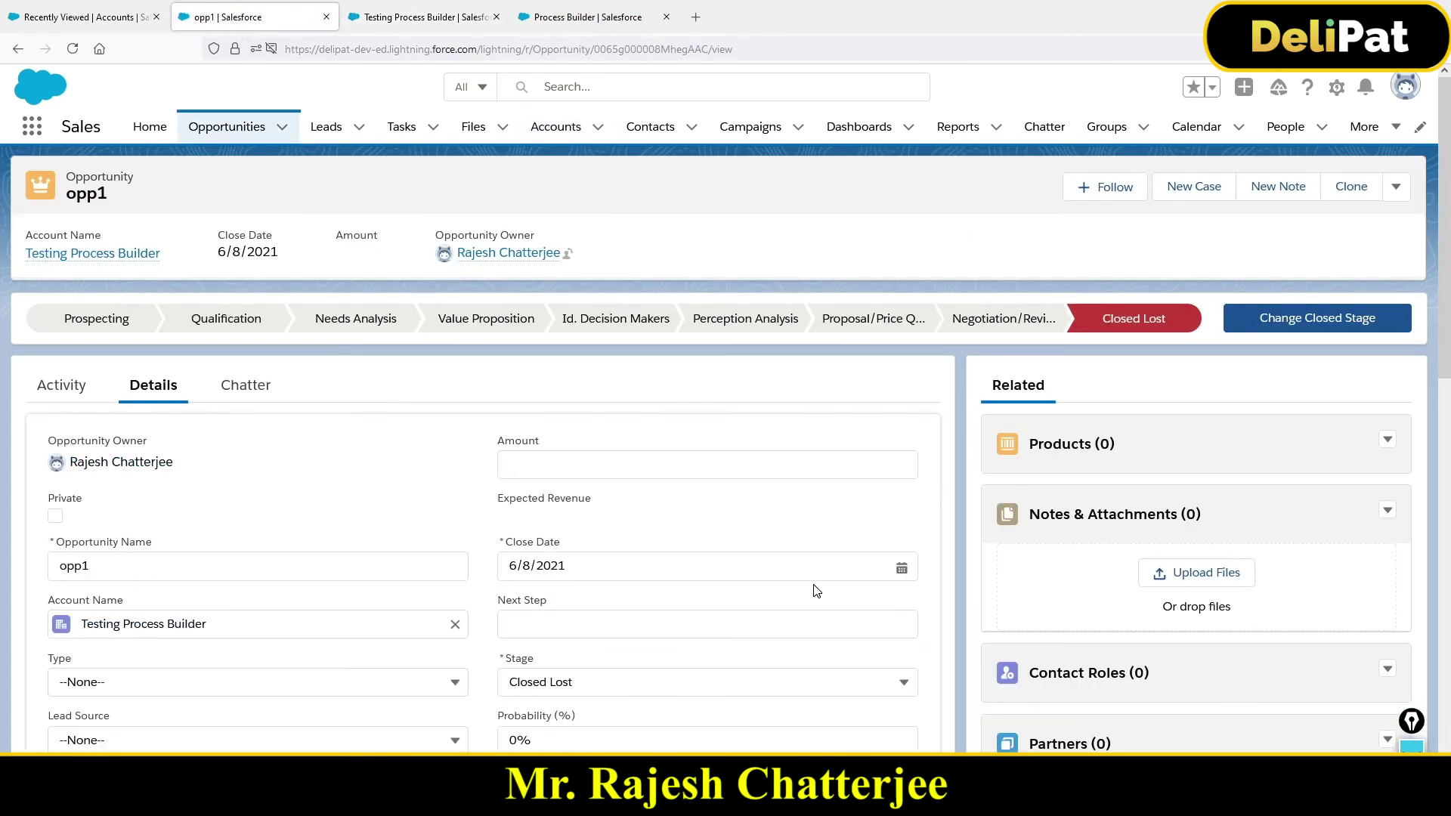
left_click(758, 682)
left_click(601, 623)
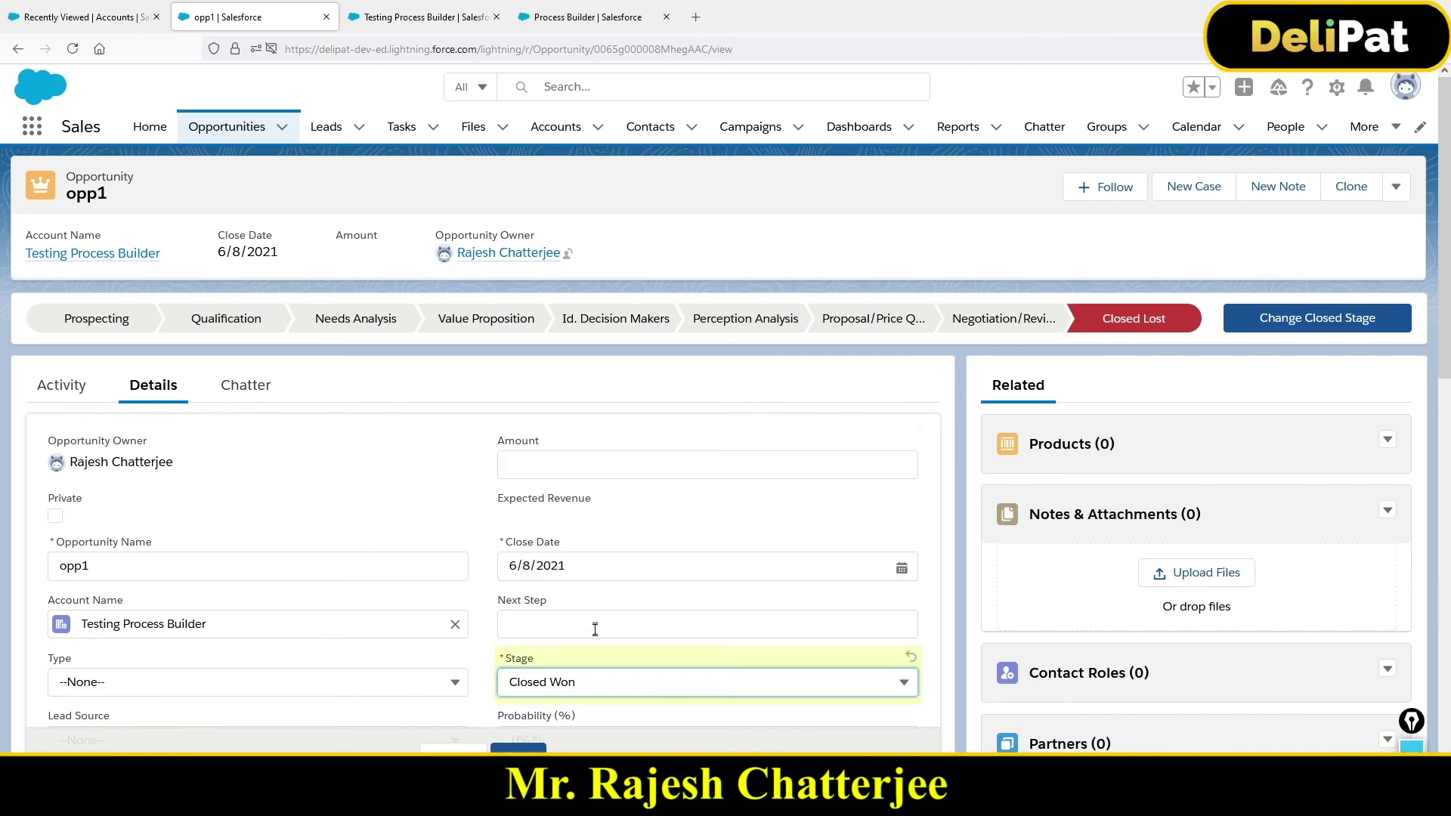
left_click(523, 747)
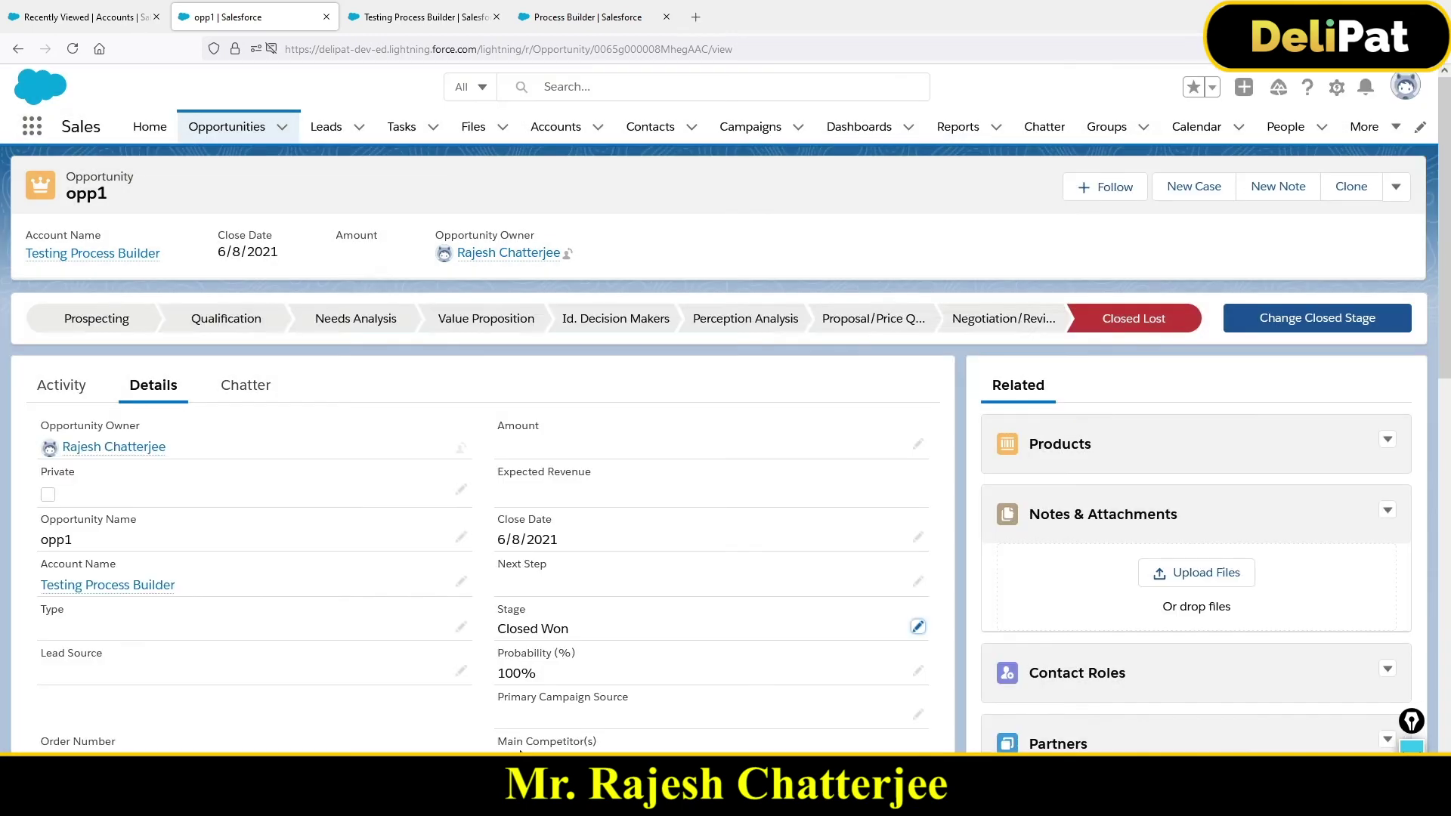
Reload the Testing Process Builder account and check the Status field in its details after the Closed Won change.
left_click(420, 17)
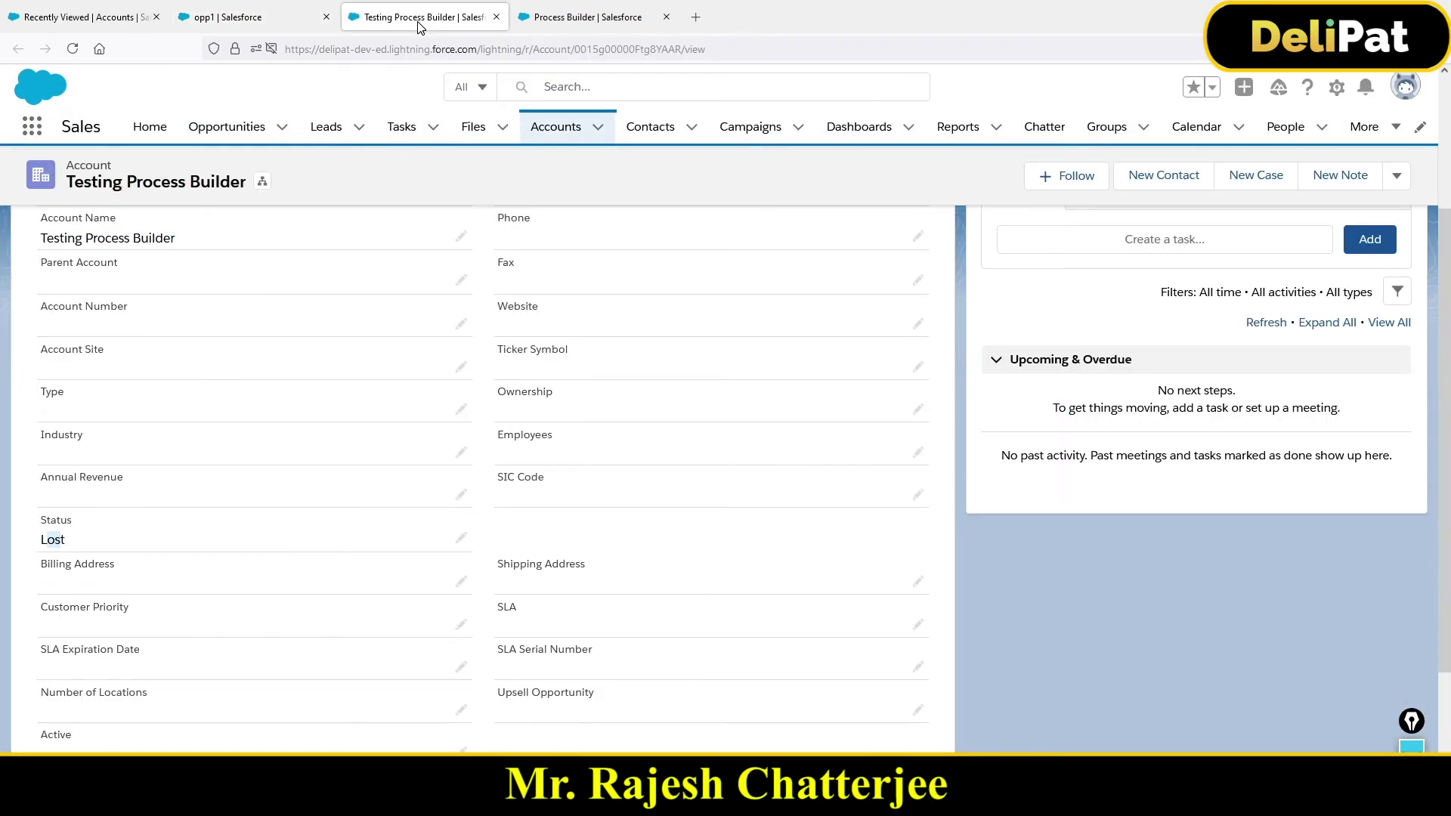
left_click(71, 49)
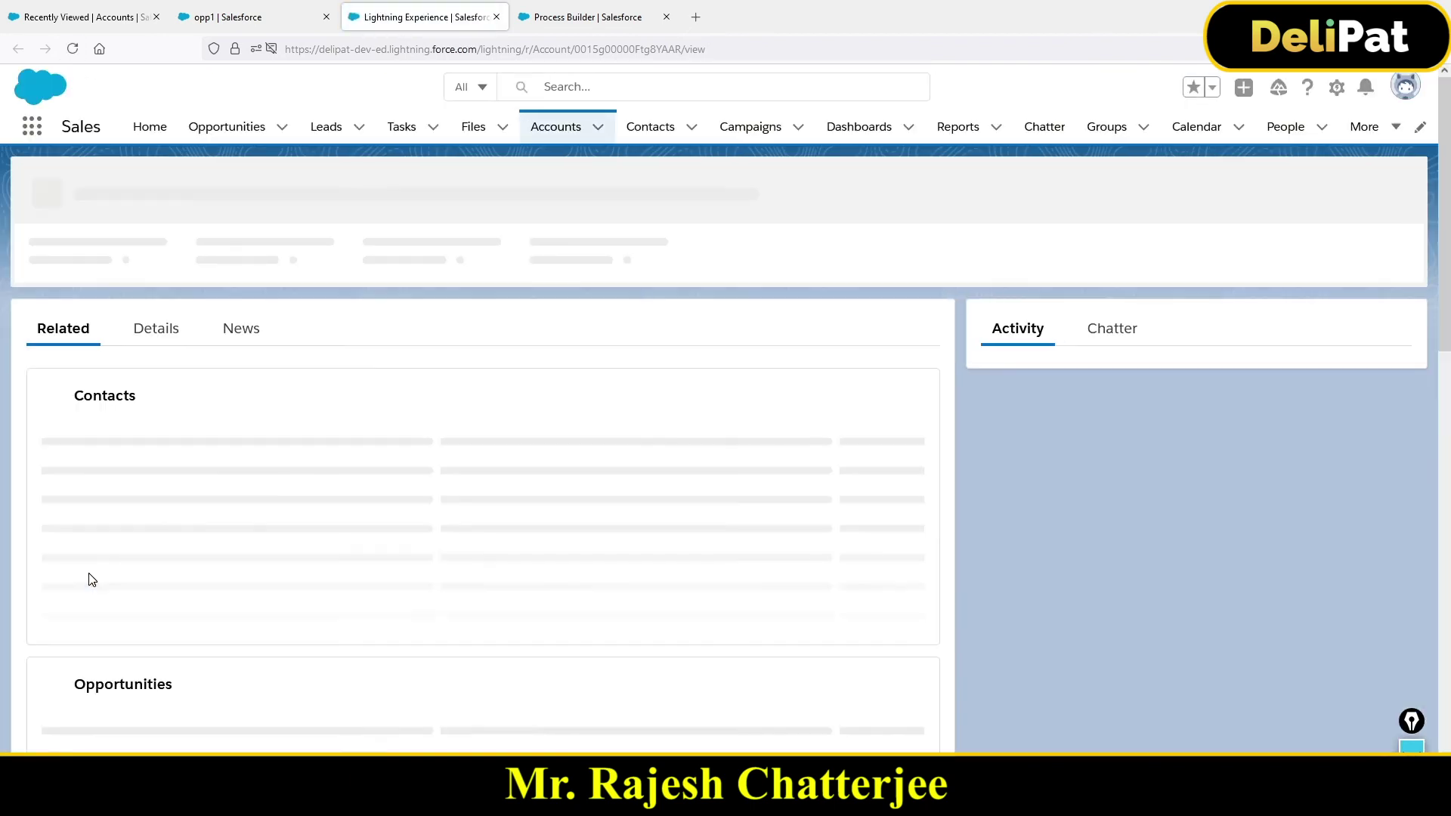
left_click(150, 329)
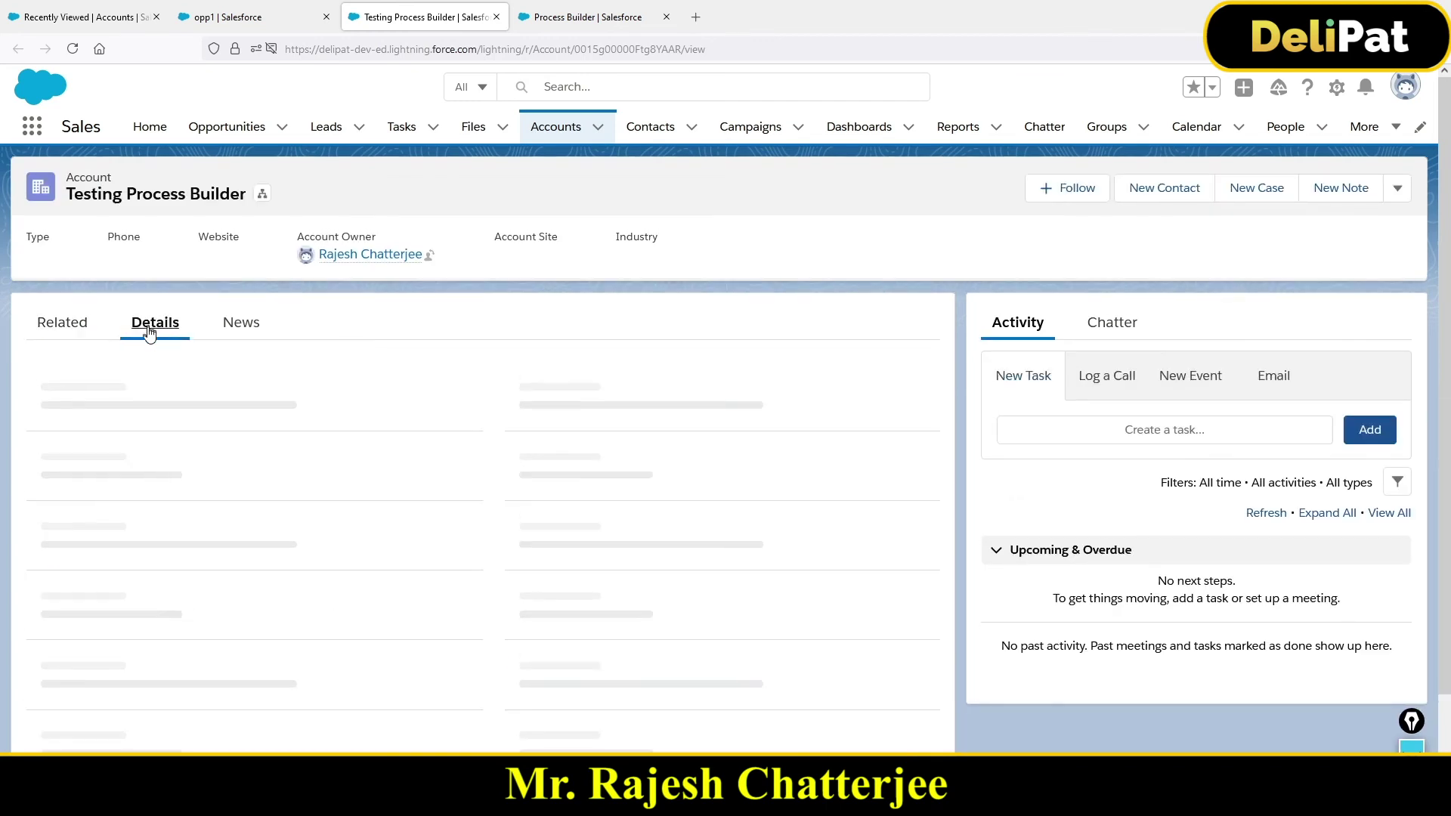
scroll(94, 650, "down", 2)
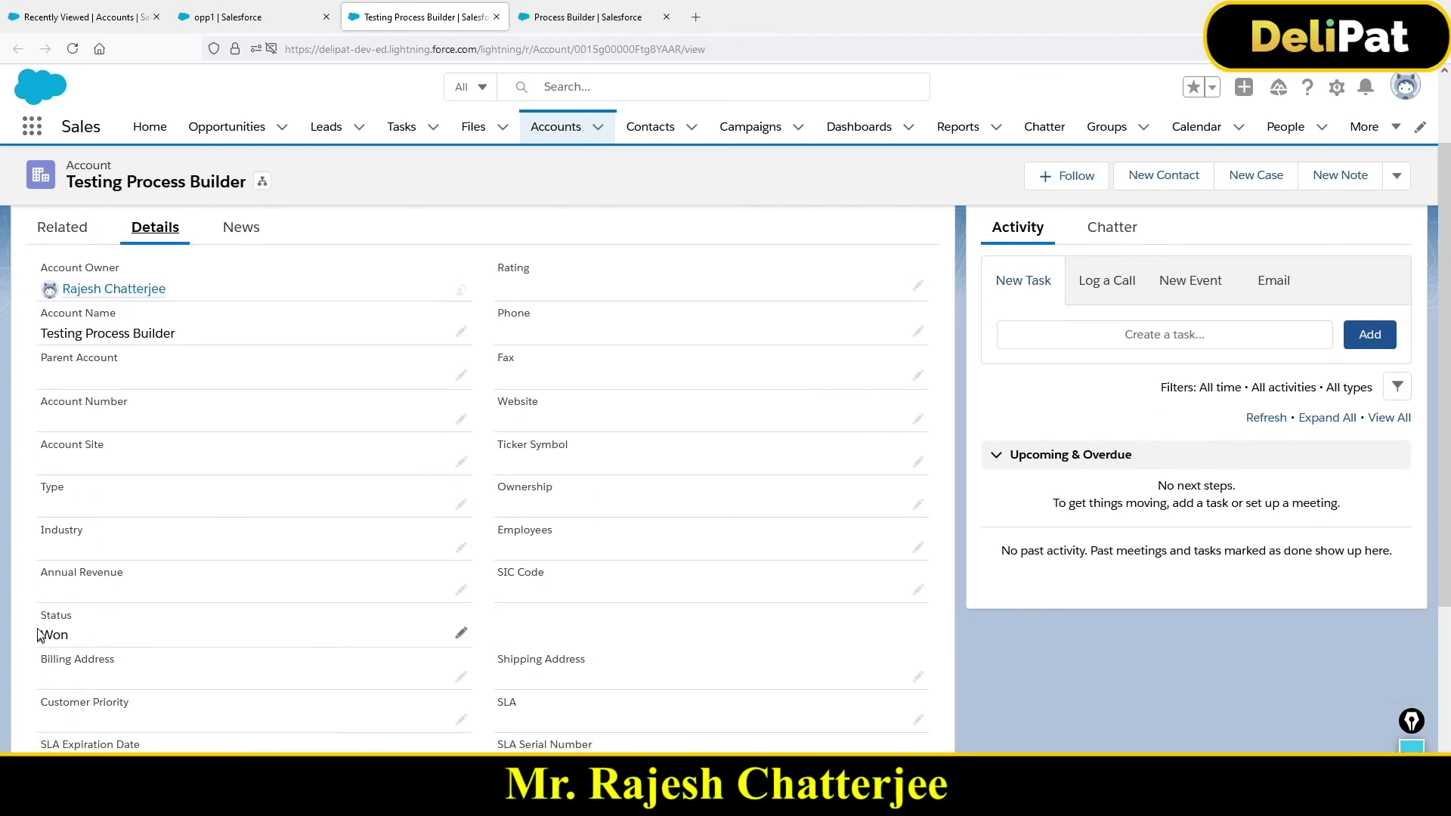
left_click_drag(40, 629, 89, 648)
Go back to opportunity opp1, set its Stage to Closed Lost, and save the record.
left_click(221, 18)
scroll(725, 714, "down", 3)
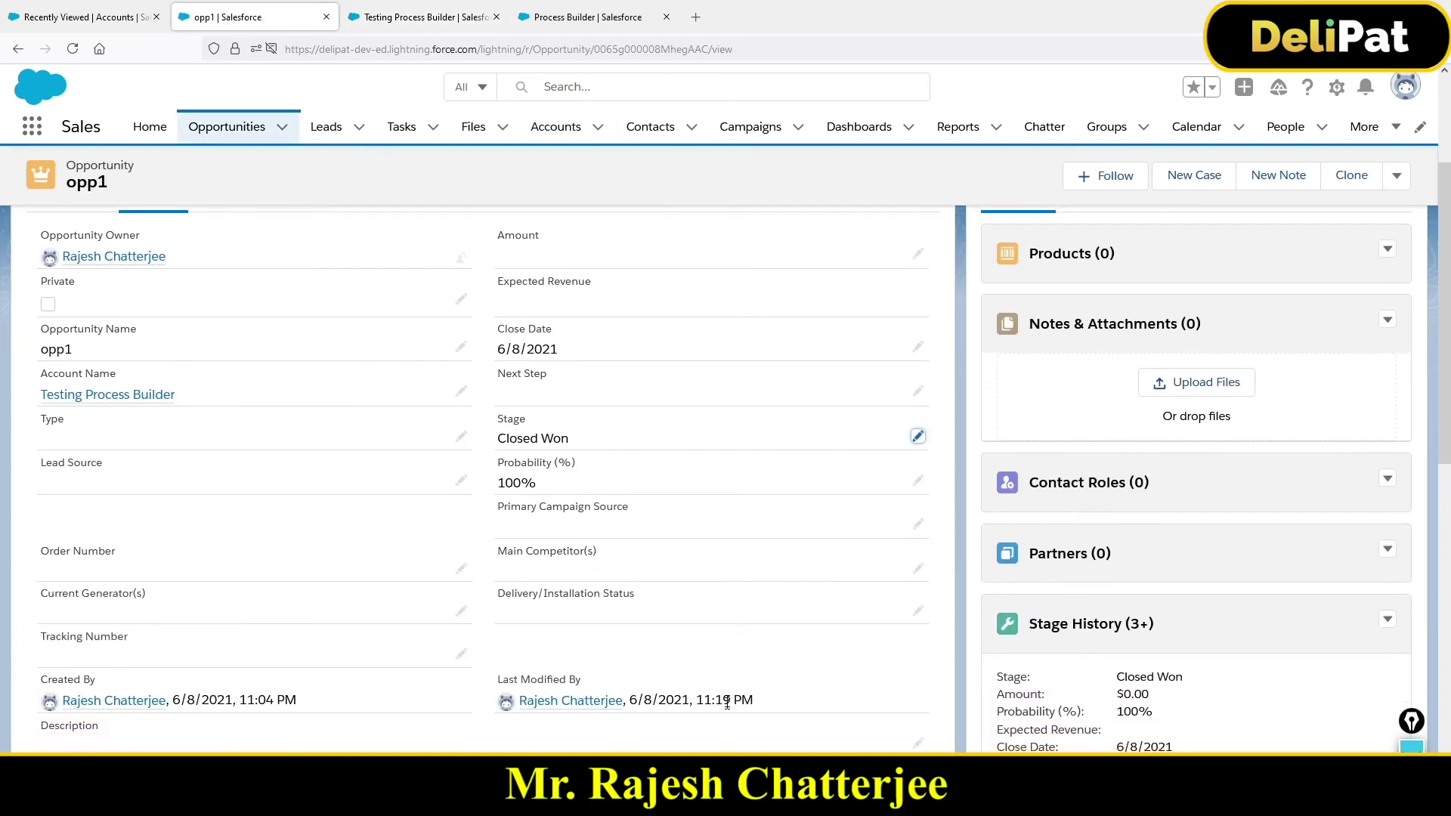
scroll(1088, 372, "up", 3)
scroll(841, 630, "down", 1)
scroll(841, 629, "down", 2)
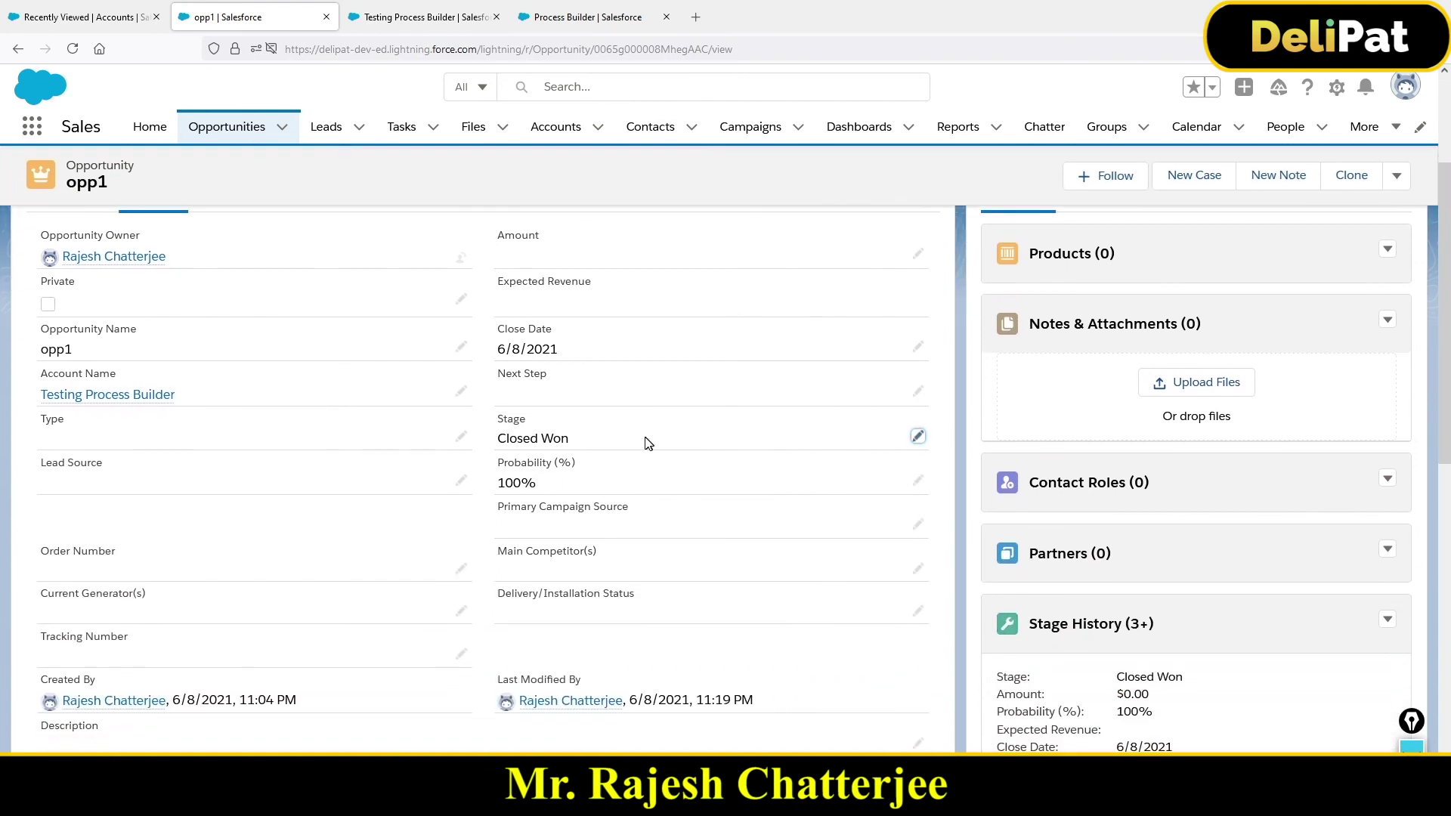
left_click(918, 437)
left_click(638, 493)
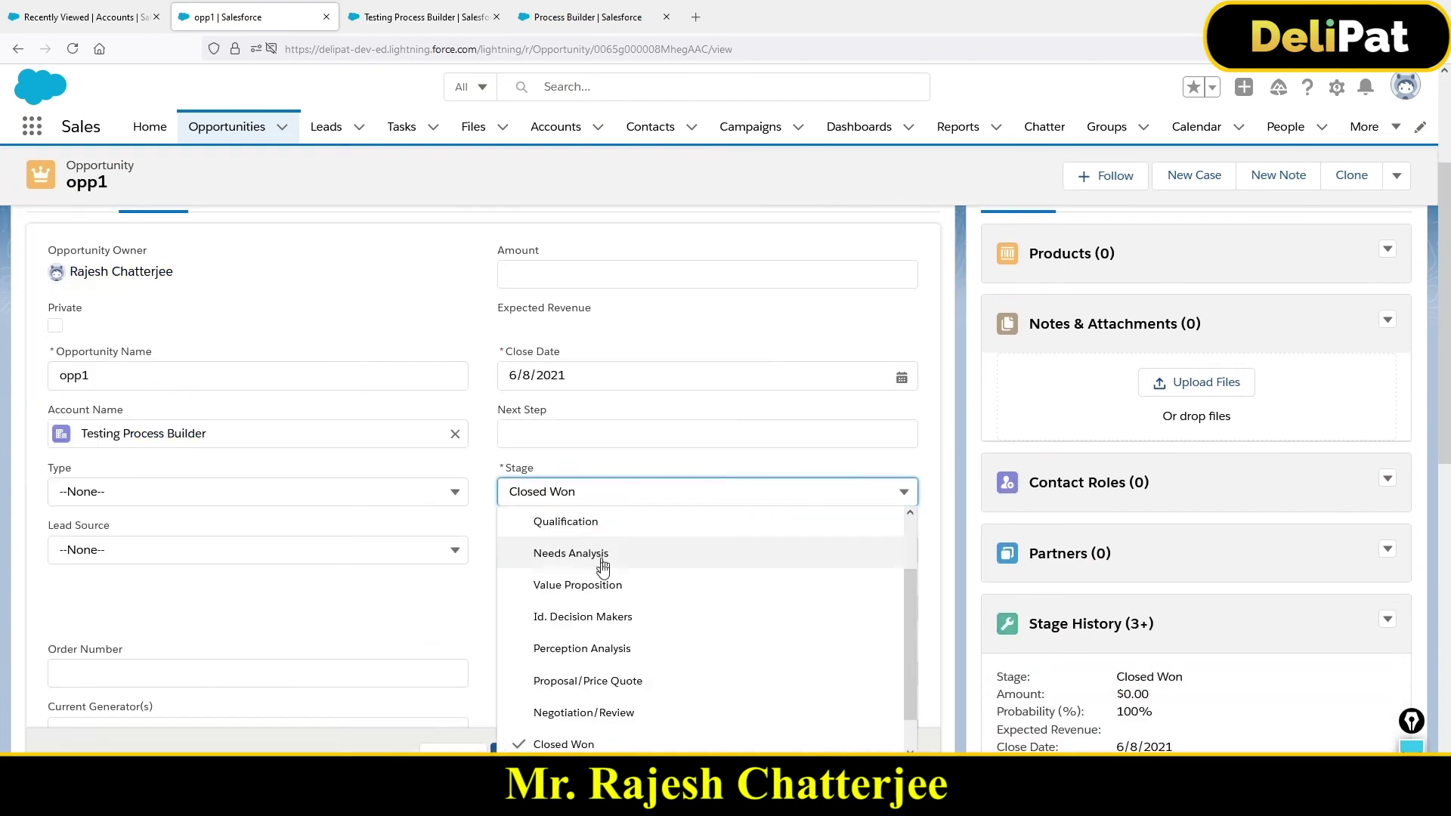
scroll(607, 729, "down", 1)
left_click(574, 739)
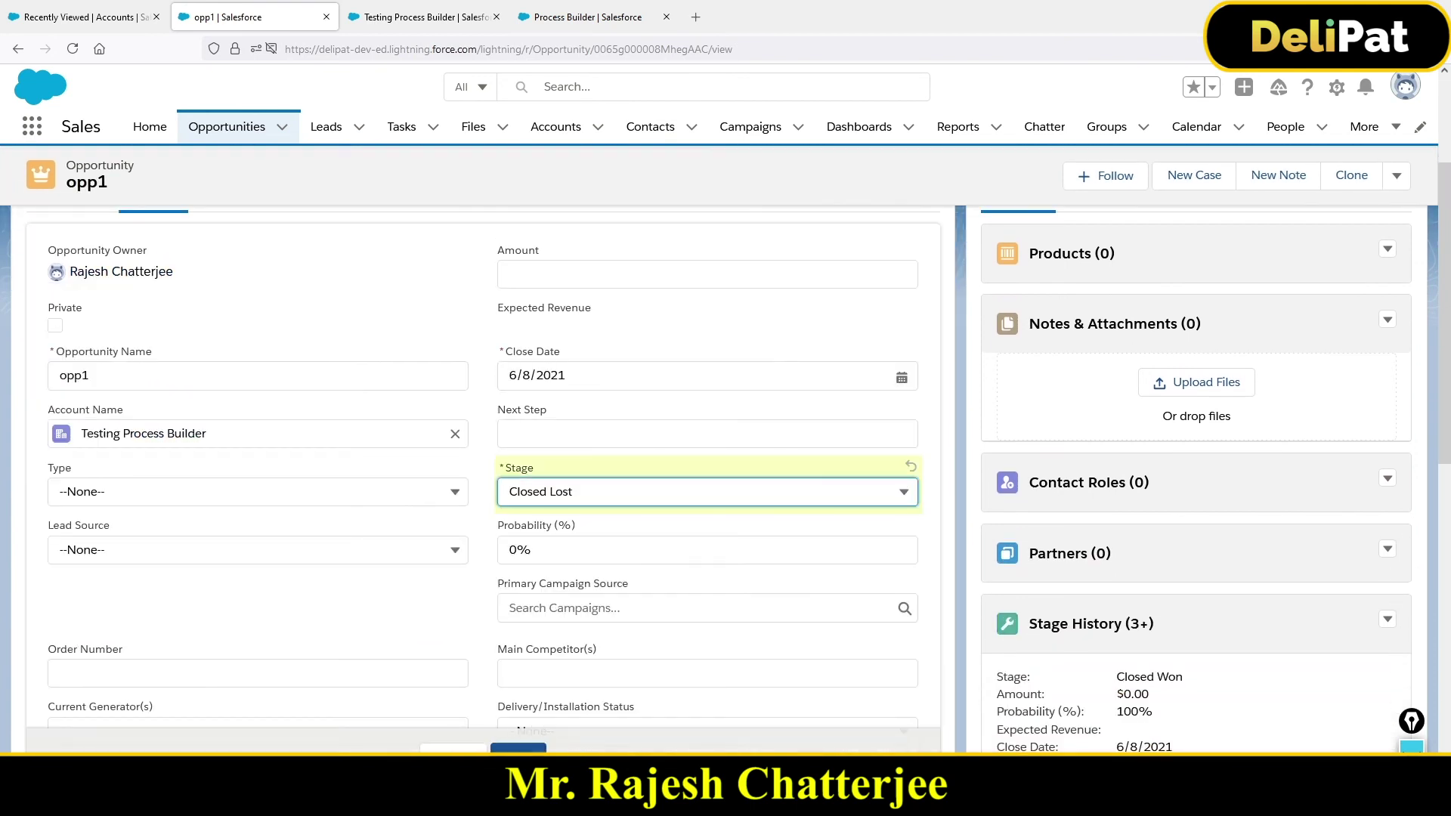
left_click(522, 747)
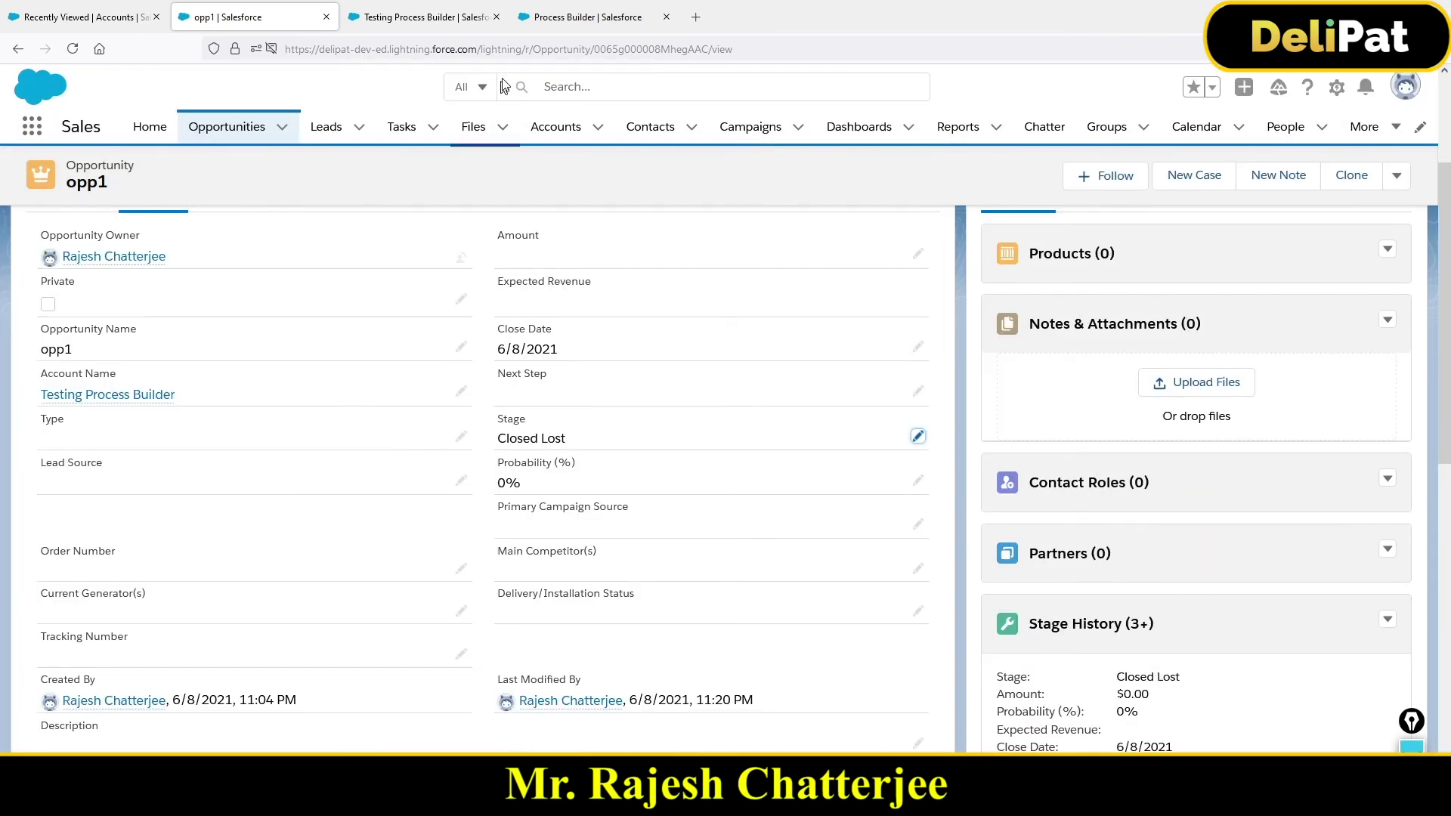
Refresh the Testing Process Builder account page and check its Status in the details after the Closed Lost change.
left_click(439, 19)
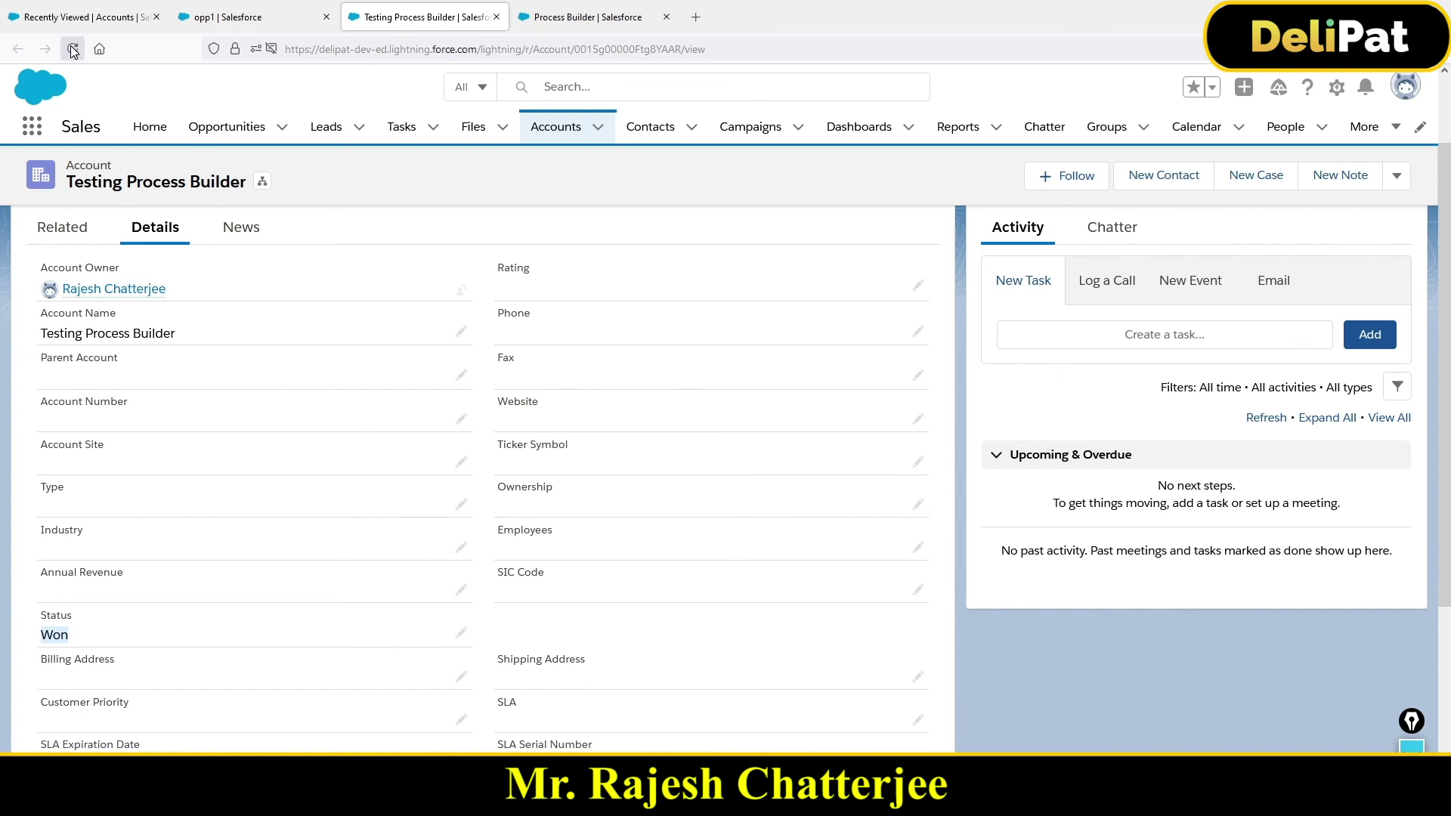
left_click_drag(38, 616, 54, 655)
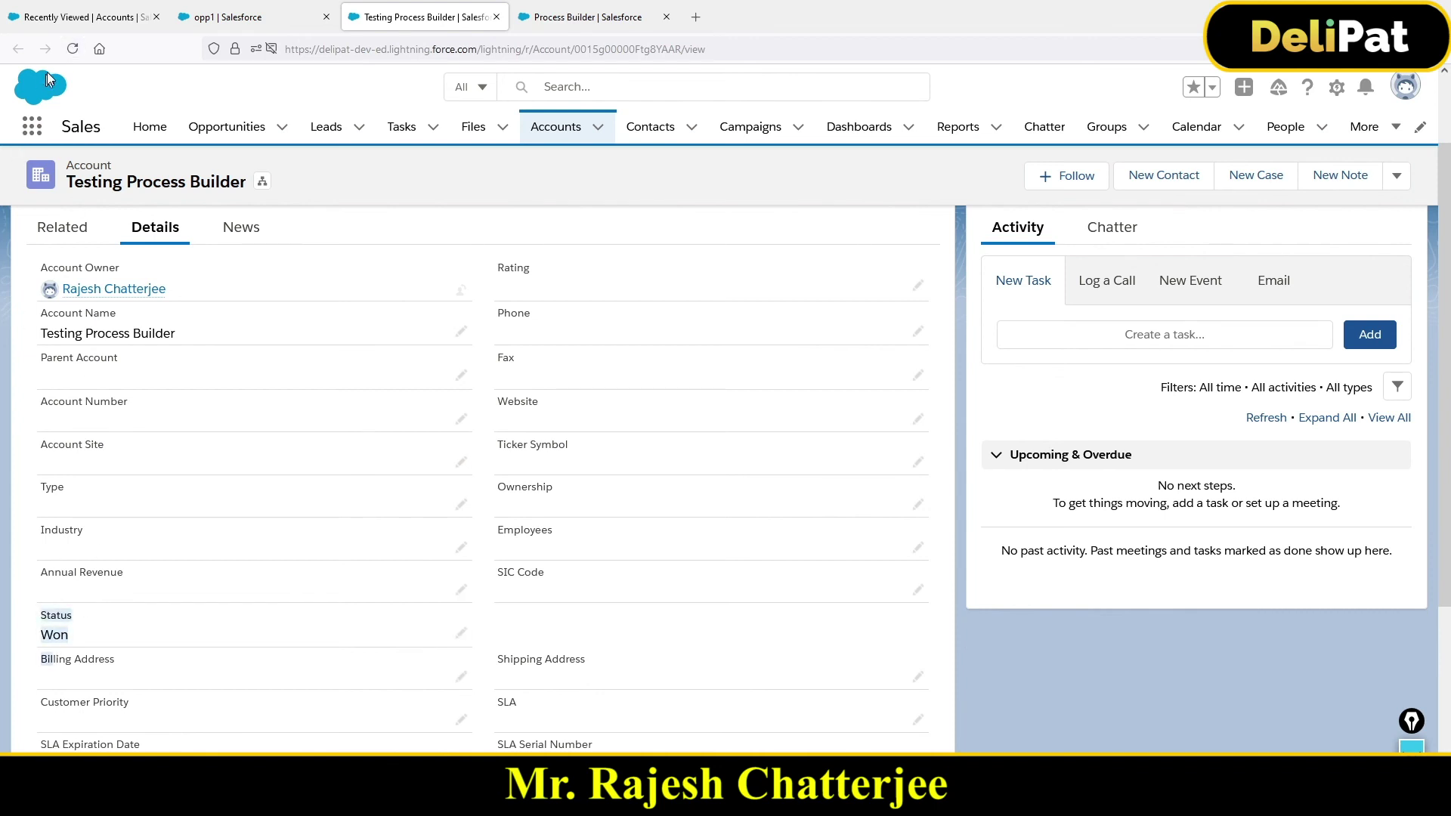
left_click(72, 48)
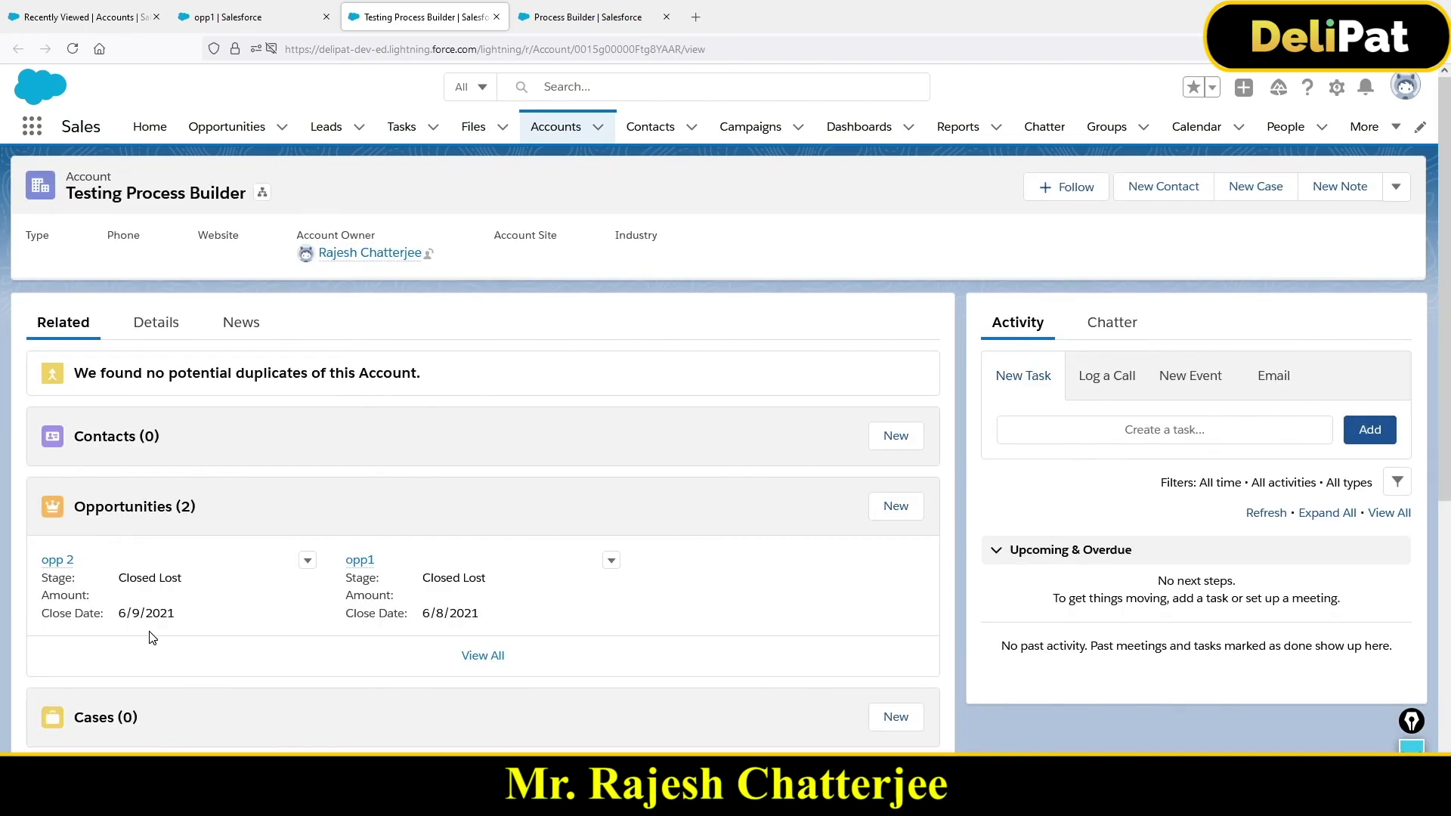
left_click(142, 332)
scroll(121, 690, "down", 1)
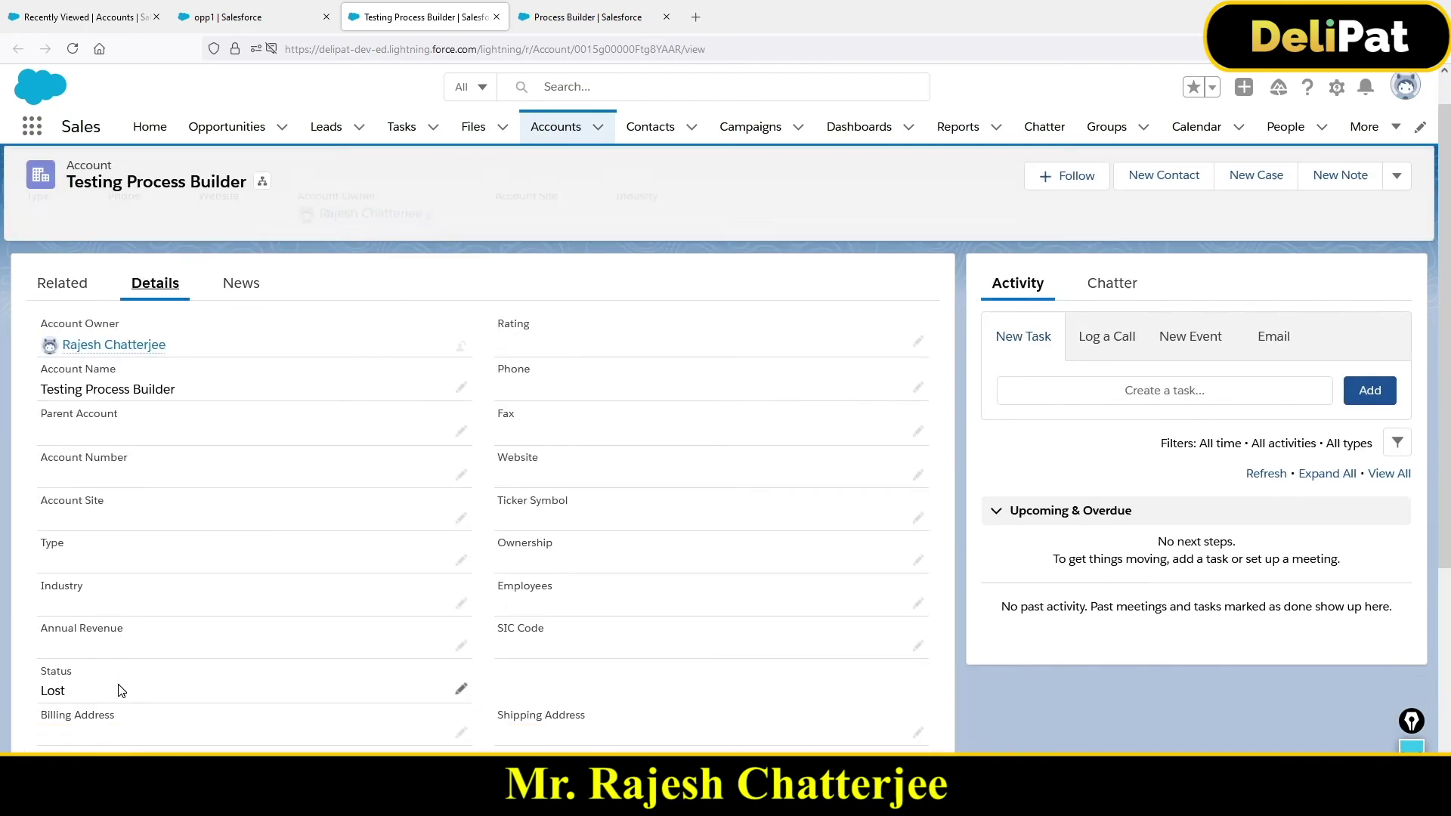
scroll(121, 690, "down", 1)
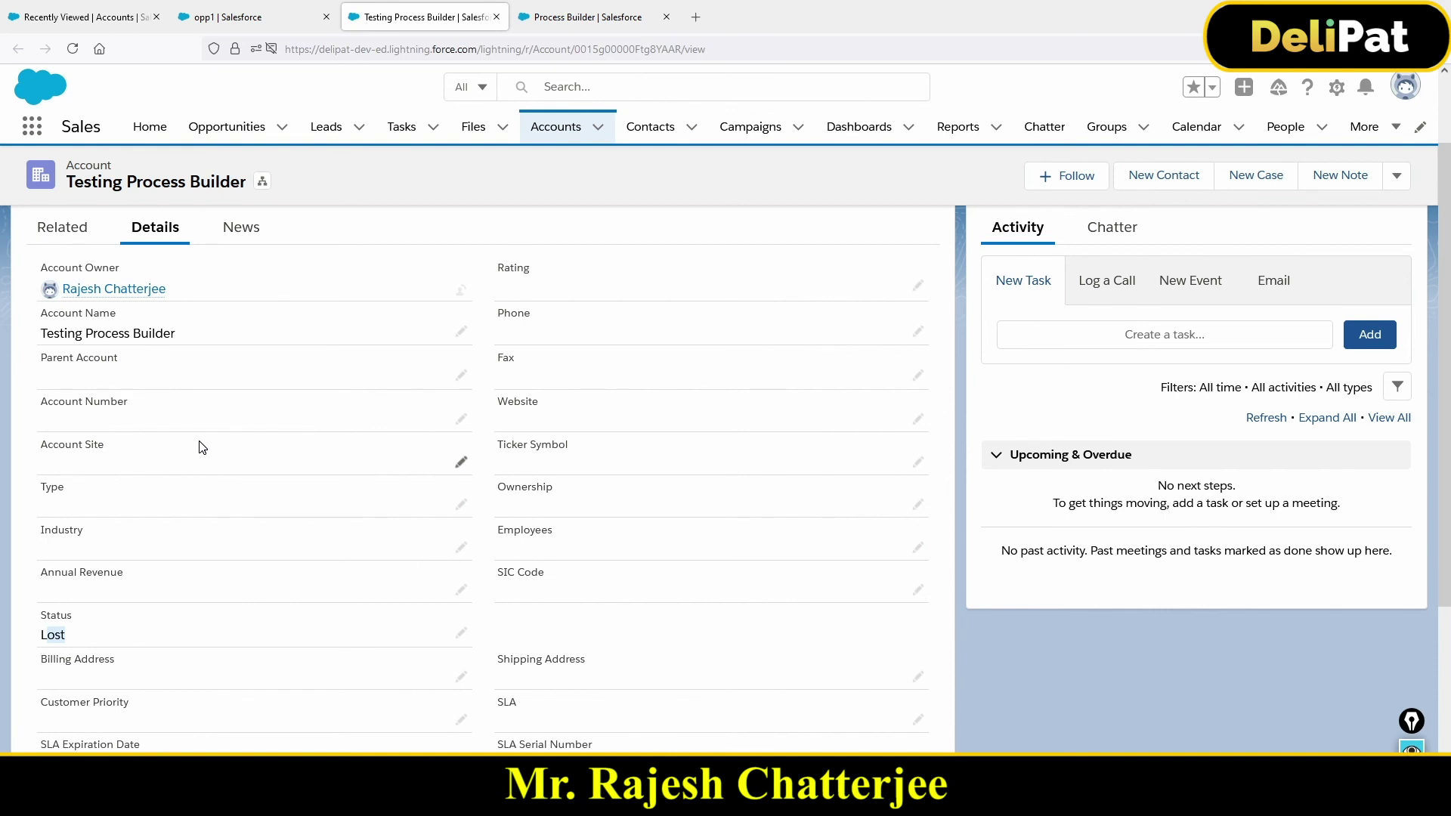
left_click_drag(452, 157, 465, 237)
mouse_move(452, 157)
left_mouse_down()
mouse_move(496, 169)
mouse_move(512, 195)
mouse_move(605, 203)
left_mouse_up()
mouse_move(513, 247)
left_mouse_down()
mouse_move(514, 326)
mouse_move(559, 308)
left_mouse_up()
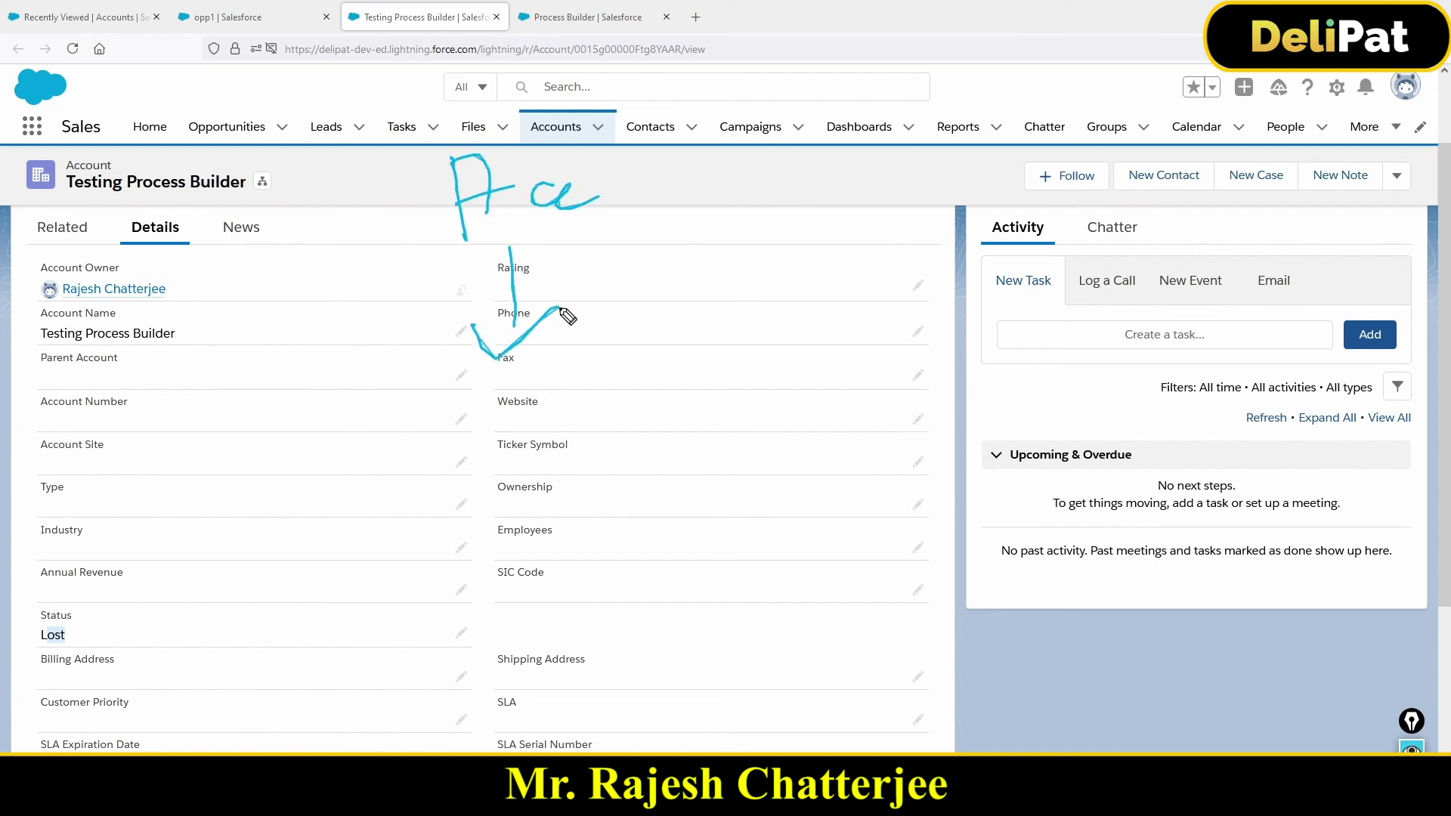
mouse_move(453, 429)
left_mouse_down()
mouse_move(439, 451)
mouse_move(496, 477)
mouse_move(557, 421)
mouse_move(529, 387)
mouse_move(516, 414)
left_mouse_up()
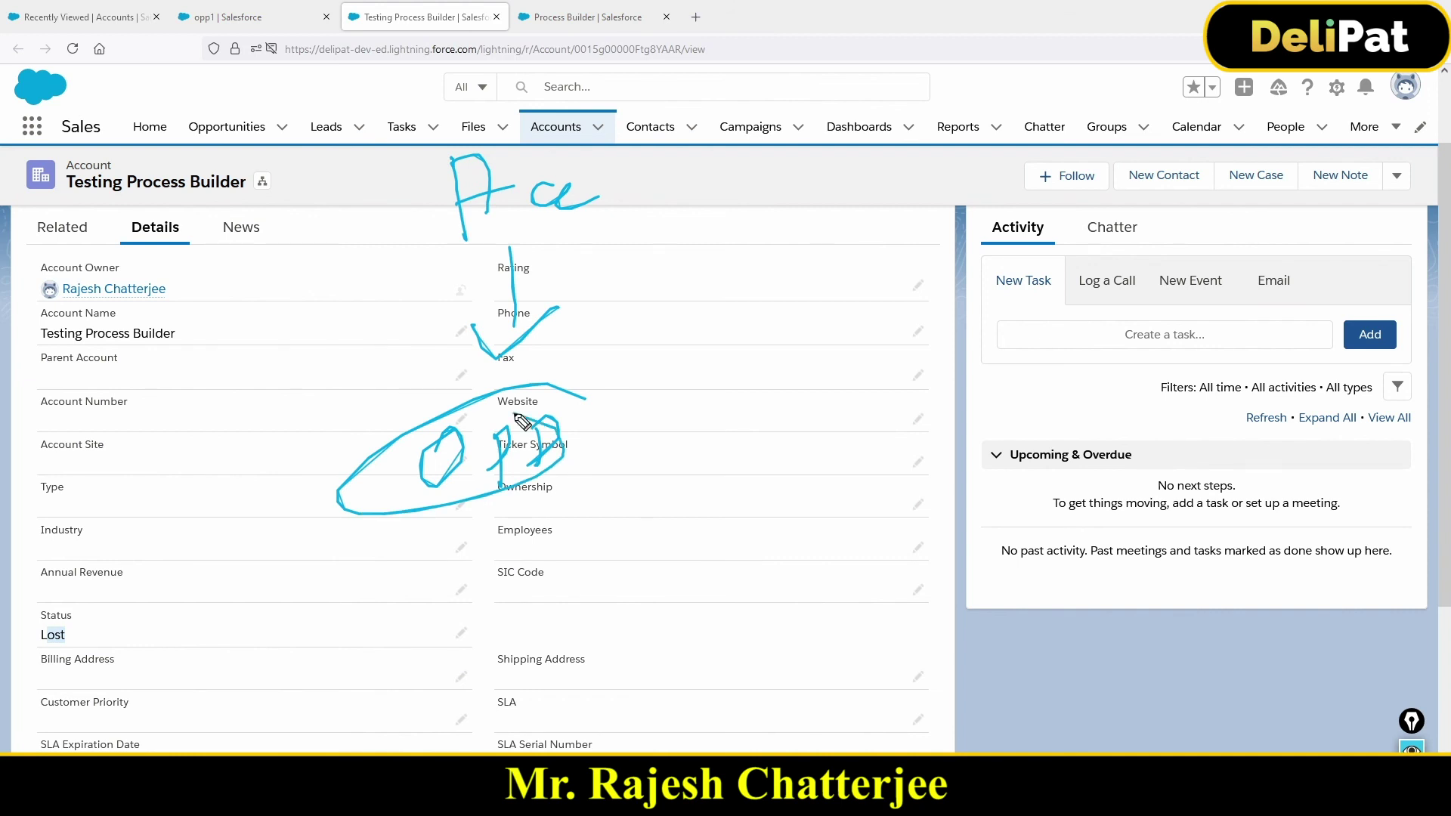
key("e")
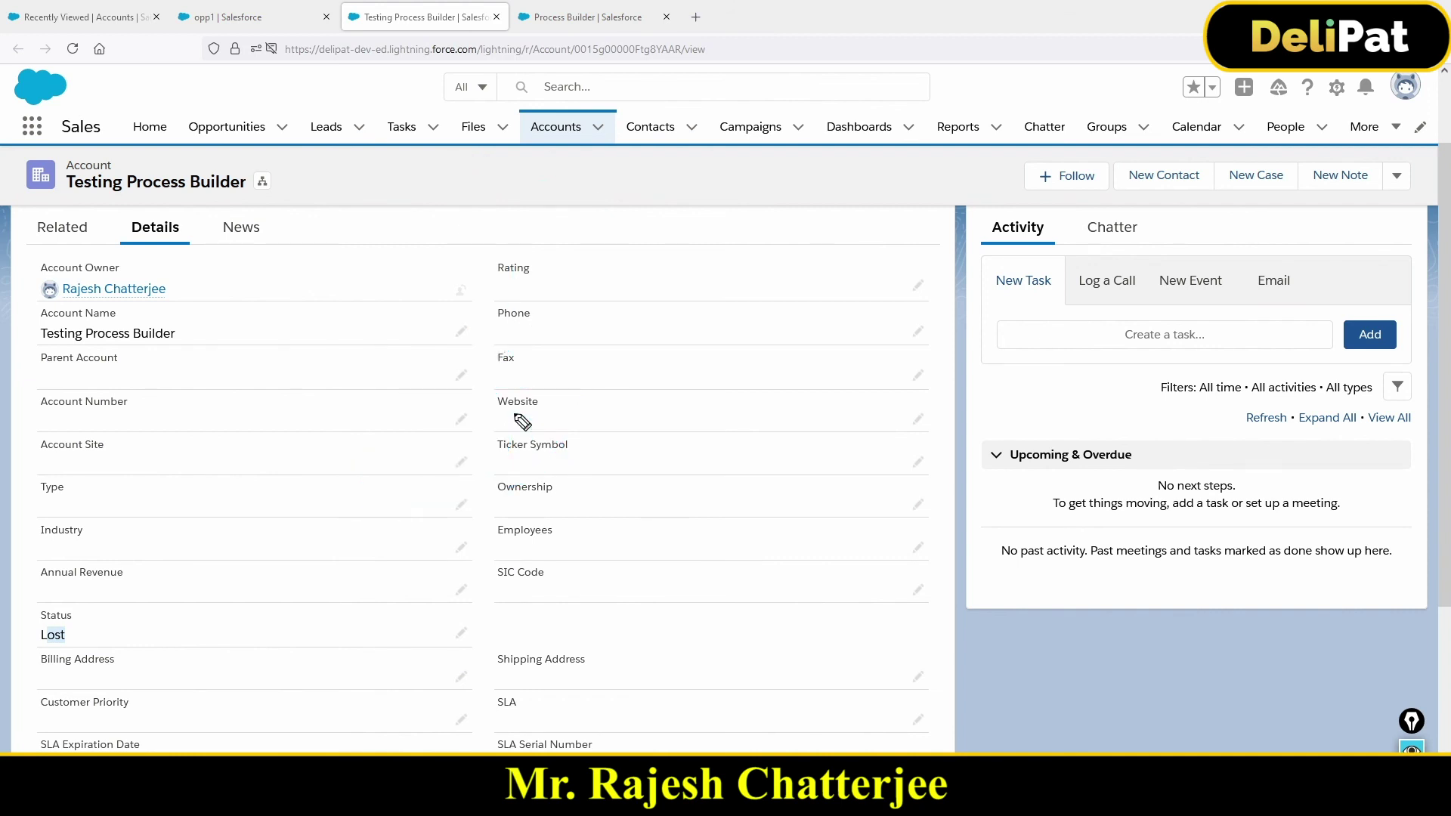
mouse_move(463, 208)
left_mouse_down()
mouse_move(454, 252)
mouse_move(434, 219)
left_mouse_up()
mouse_move(538, 198)
left_mouse_down()
mouse_move(527, 264)
mouse_move(519, 241)
left_mouse_up()
mouse_move(582, 190)
left_mouse_down()
mouse_move(563, 249)
mouse_move(551, 242)
left_mouse_up()
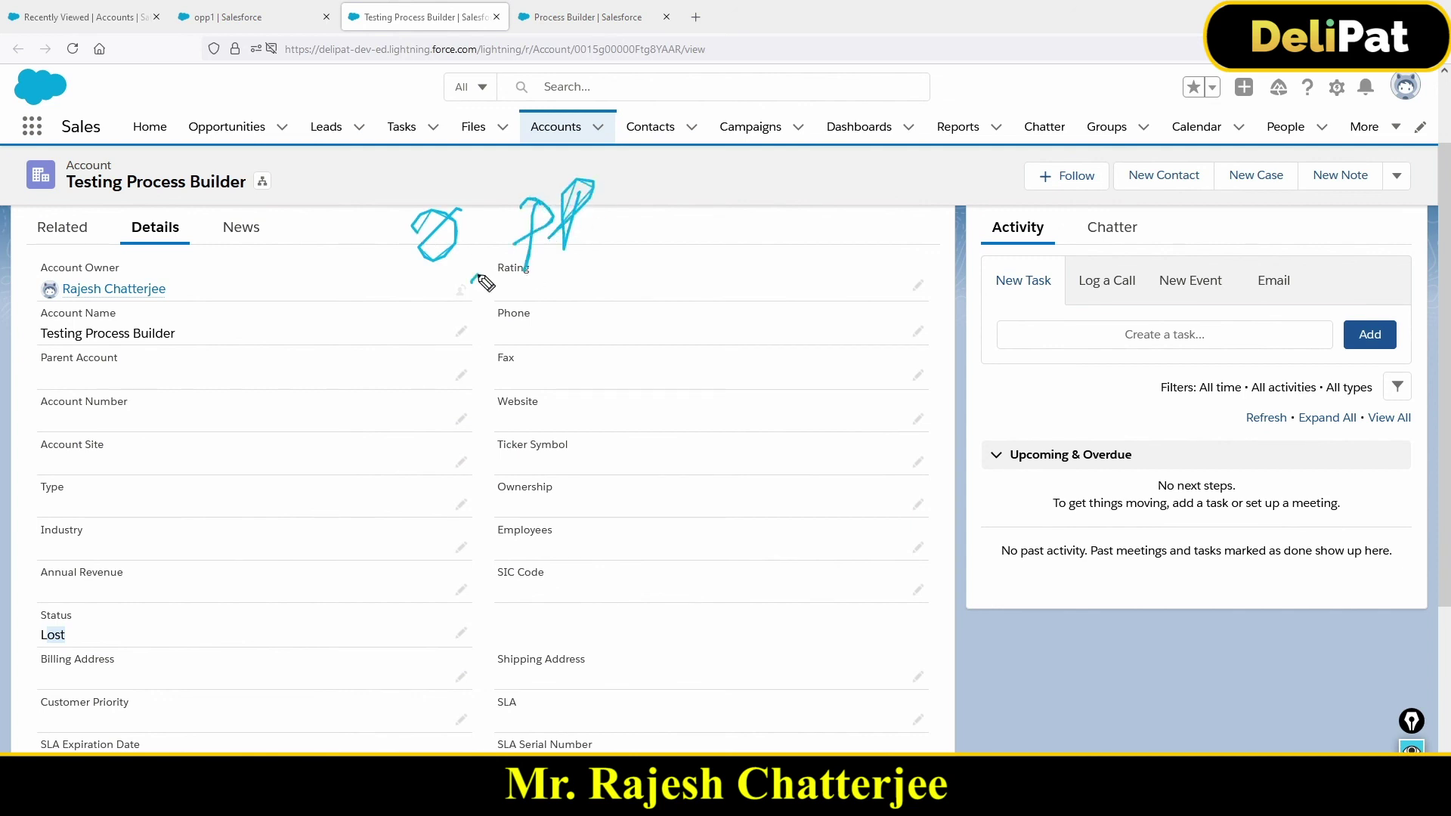
left_click(621, 231)
mouse_move(621, 232)
left_mouse_down()
mouse_move(501, 333)
mouse_move(497, 356)
left_mouse_up()
mouse_move(435, 348)
left_mouse_down()
mouse_move(463, 382)
mouse_move(565, 327)
left_mouse_up()
mouse_move(341, 472)
left_mouse_down()
mouse_move(337, 546)
mouse_move(375, 542)
left_mouse_up()
mouse_move(349, 546)
left_mouse_down()
mouse_move(412, 498)
mouse_move(488, 493)
left_mouse_up()
mouse_move(330, 572)
left_mouse_down()
mouse_move(529, 508)
mouse_move(559, 480)
left_mouse_up()
mouse_move(566, 473)
left_mouse_down()
mouse_move(590, 486)
mouse_move(561, 510)
left_mouse_up()
mouse_move(322, 215)
left_mouse_down()
mouse_move(261, 199)
mouse_move(378, 608)
left_mouse_up()
mouse_move(669, 177)
left_mouse_down()
mouse_move(748, 209)
mouse_move(580, 643)
left_mouse_up()
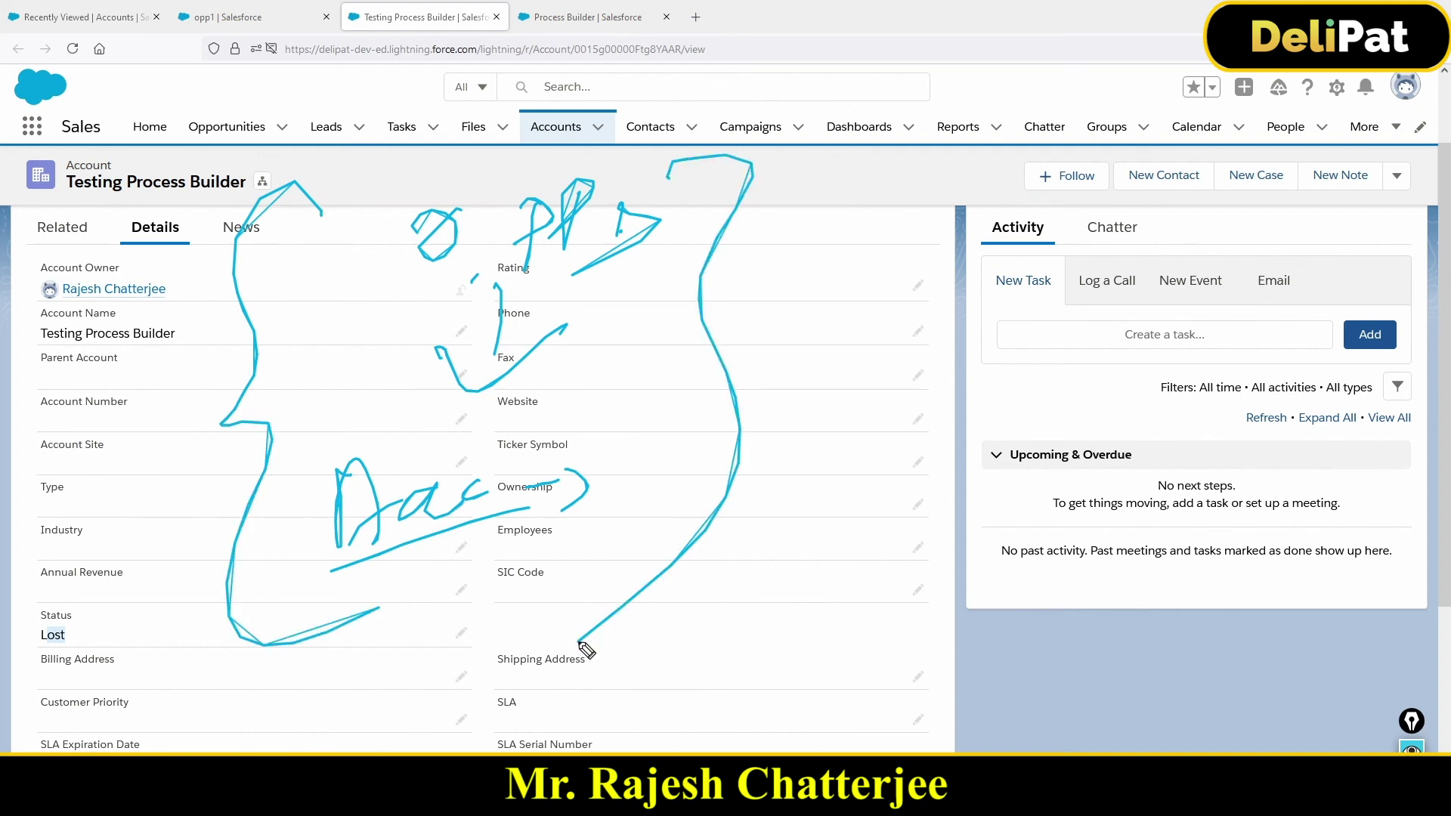